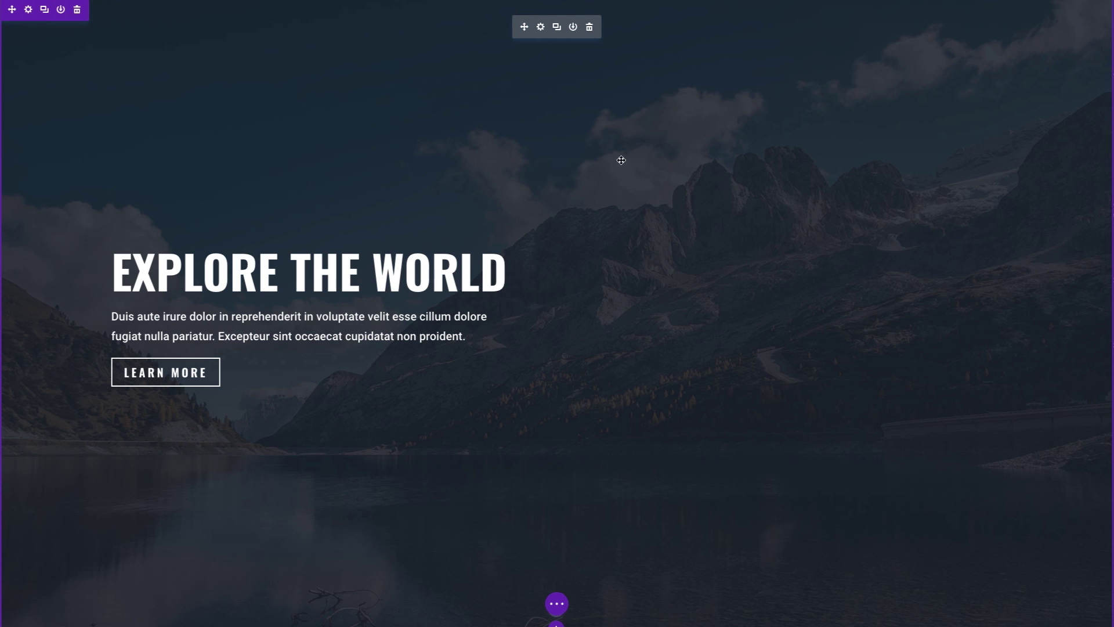
- Delete the existing "Explore the World" hero section
click(78, 10)
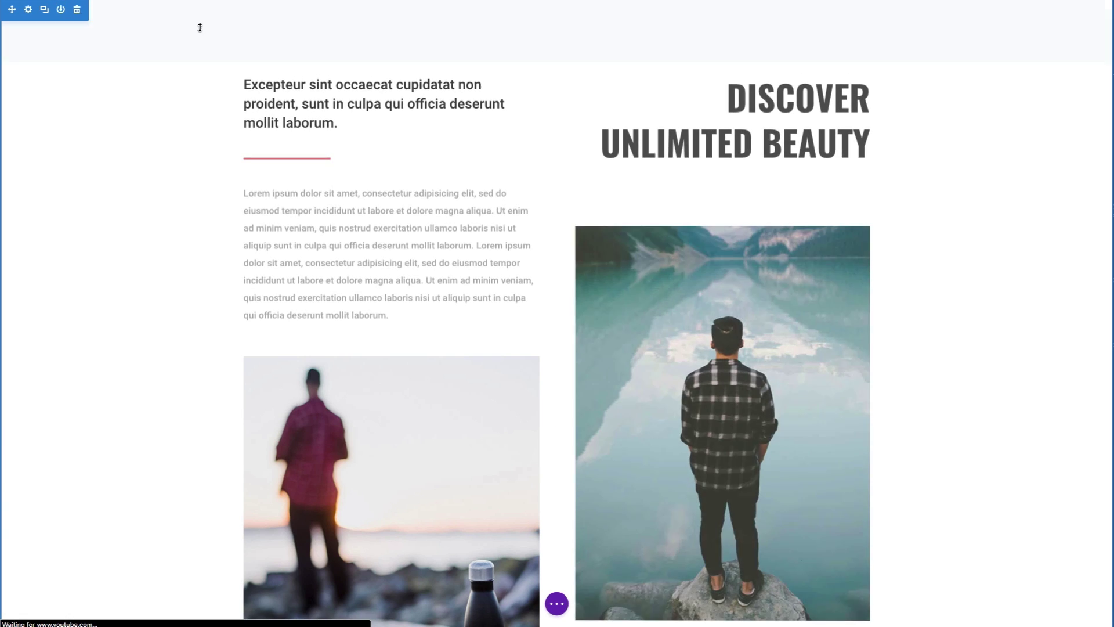
- Add a fullwidth section containing a Fullwidth Header module after the "Discover Unlimited Beauty" section and move it to the start of the page
scroll(530, 20, down, 8)
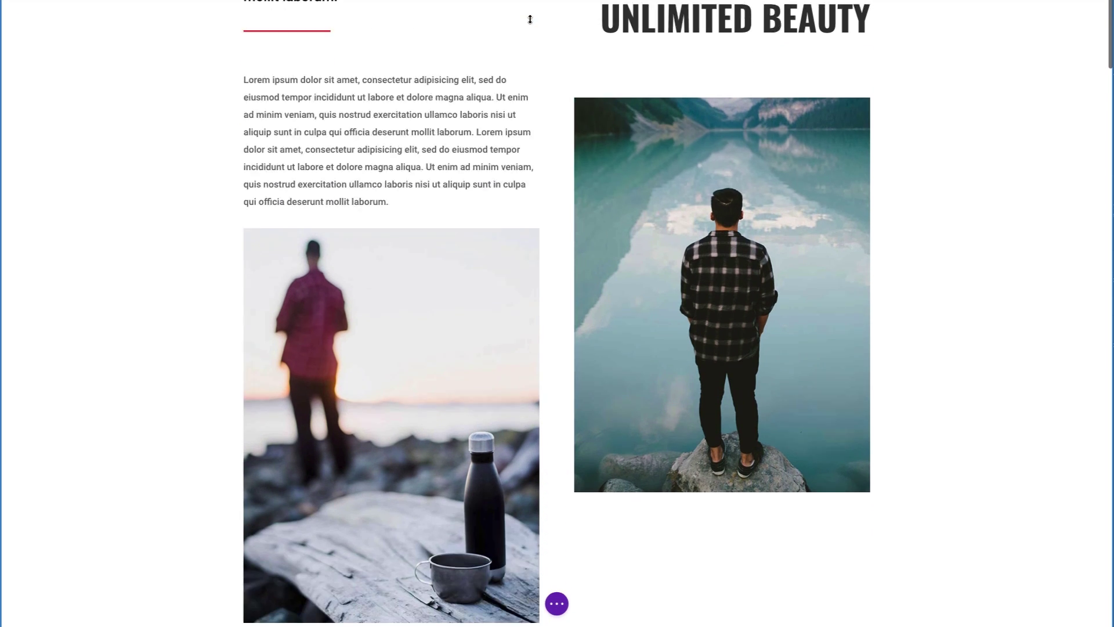
scroll(530, 20, up, 2)
scroll(530, 20, down, 2)
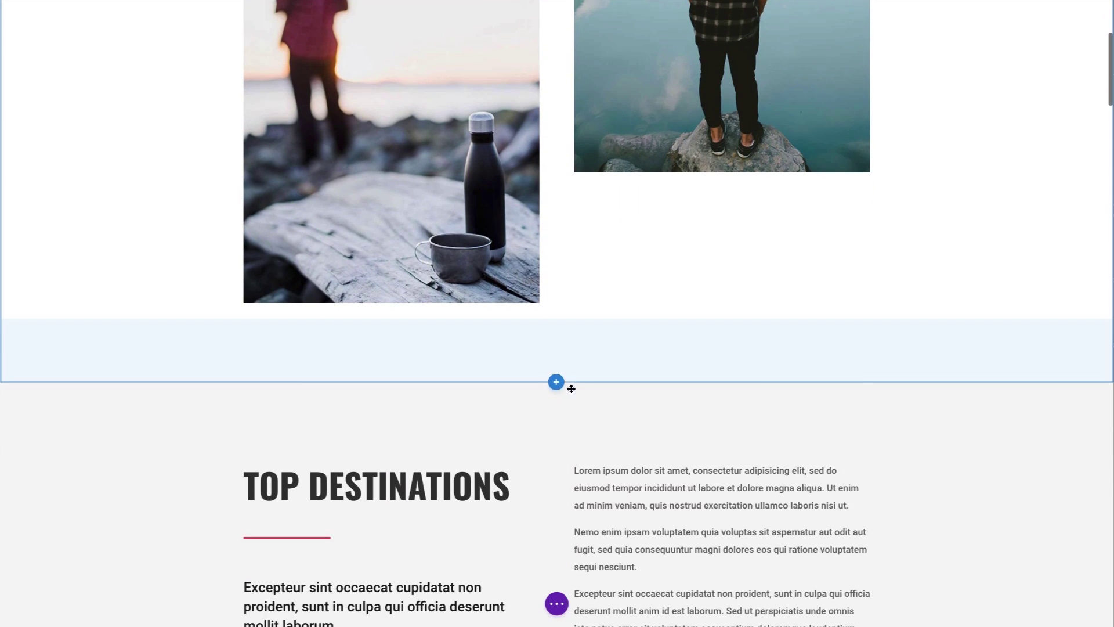
click(556, 382)
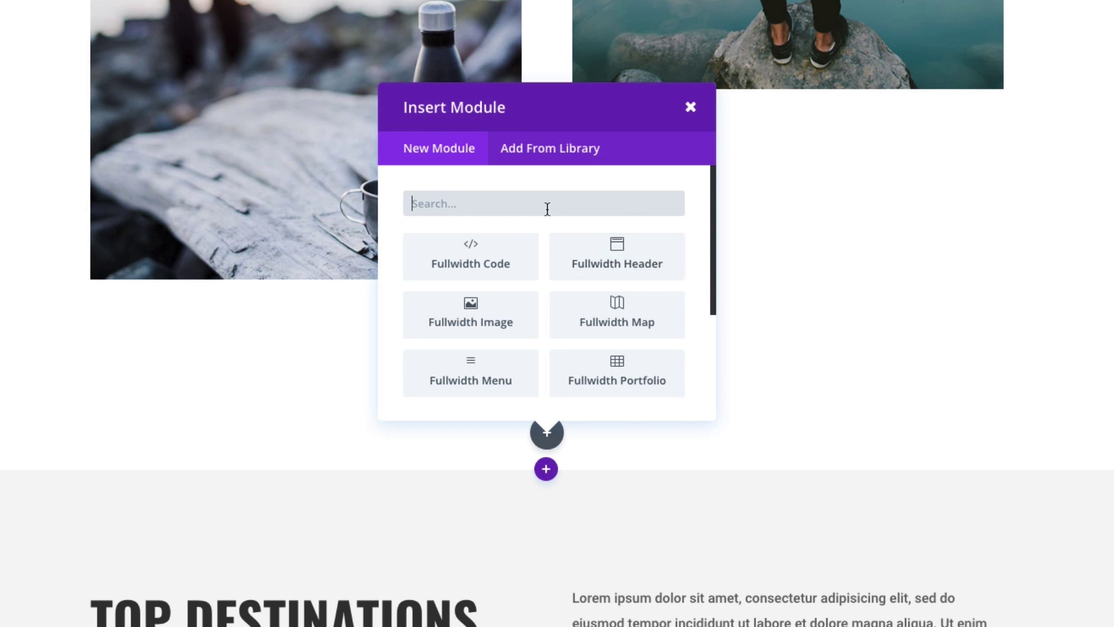
click(618, 259)
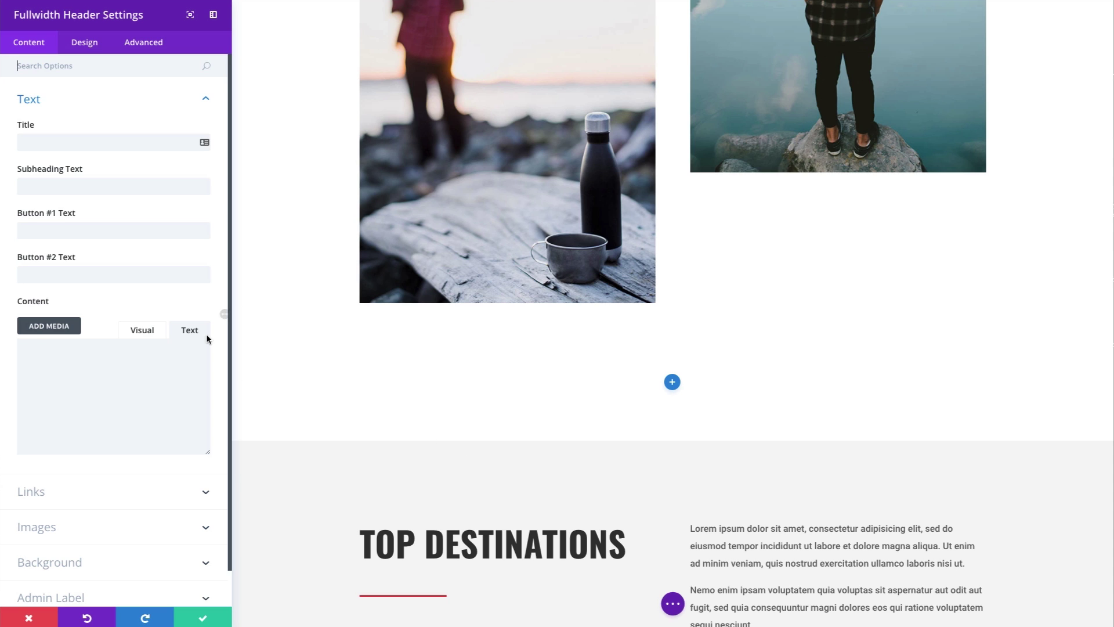
click(40, 617)
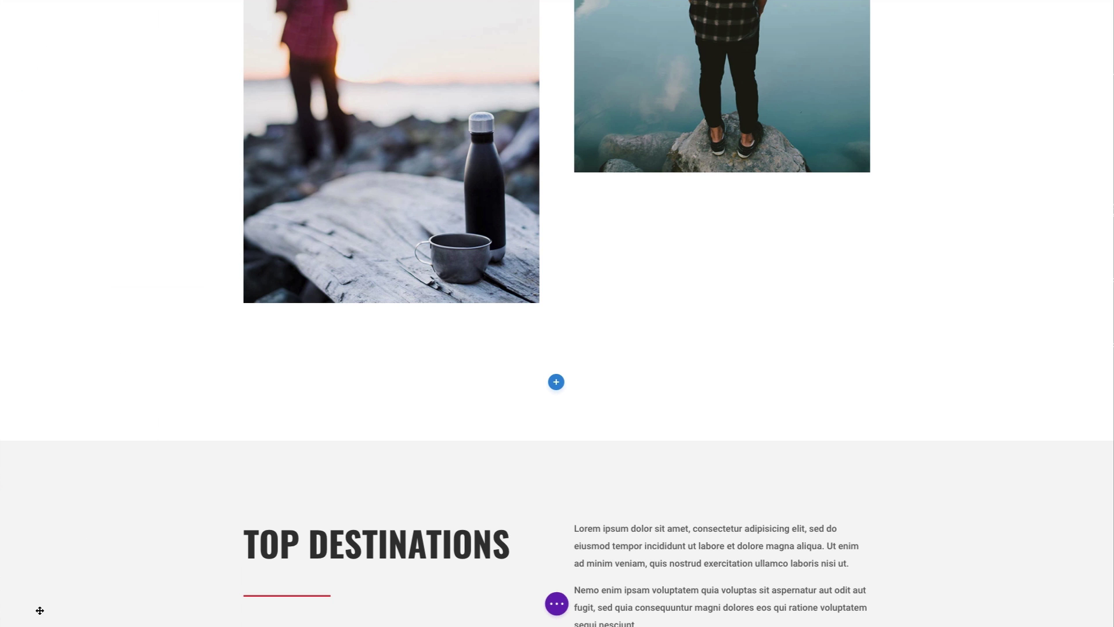
drag(14, 395, 221, 12)
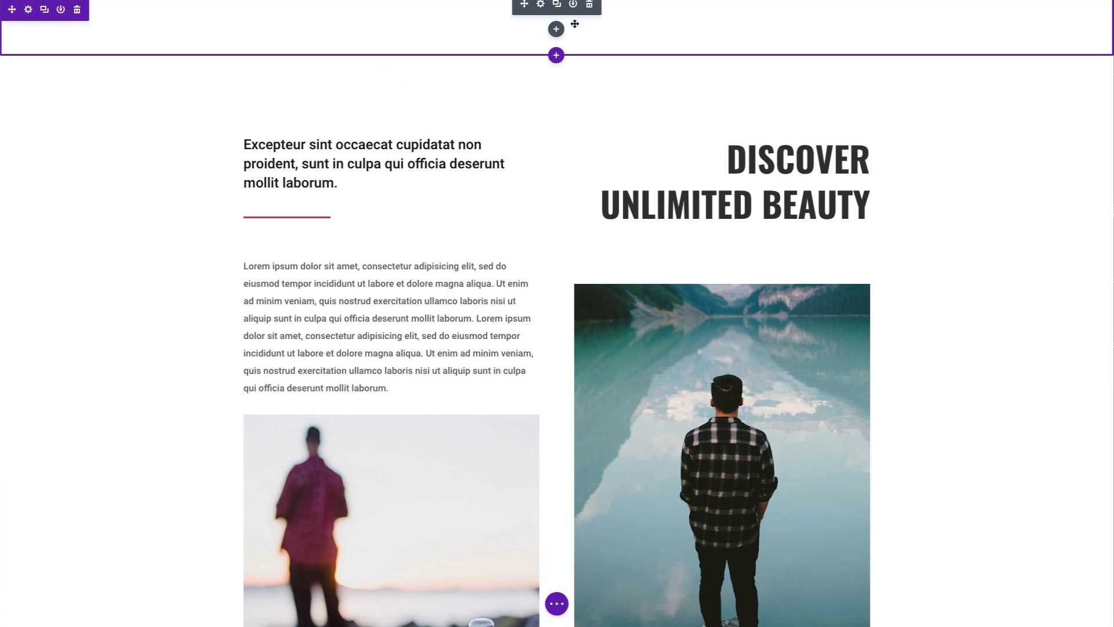
- Set the Fullwidth Header module's title to "Explore the World"
click(541, 5)
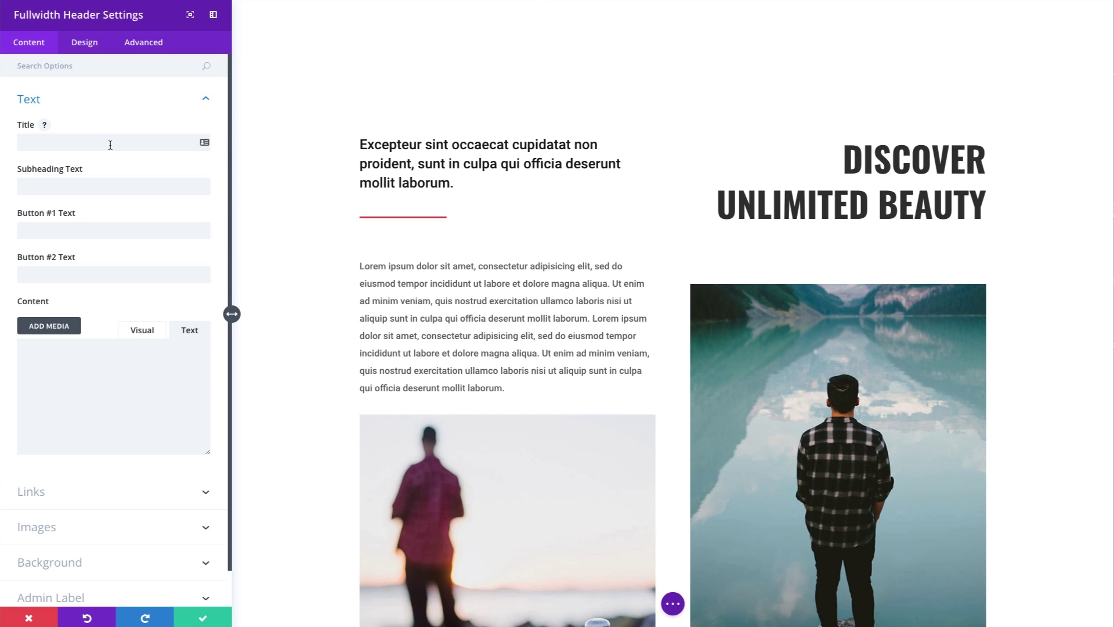
click(89, 149)
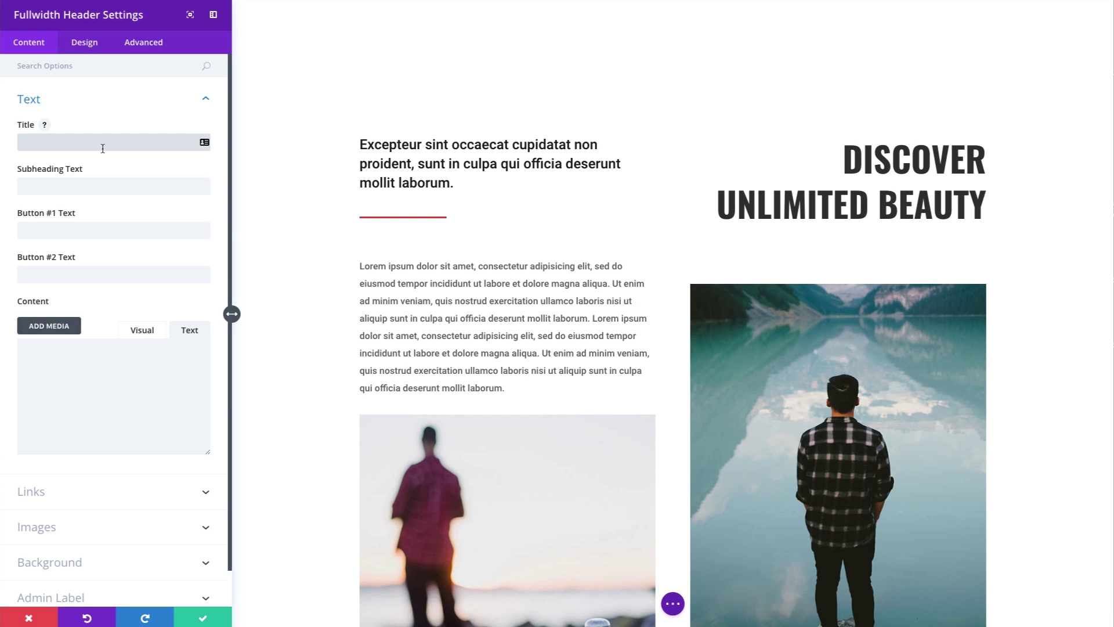
text(Explo)
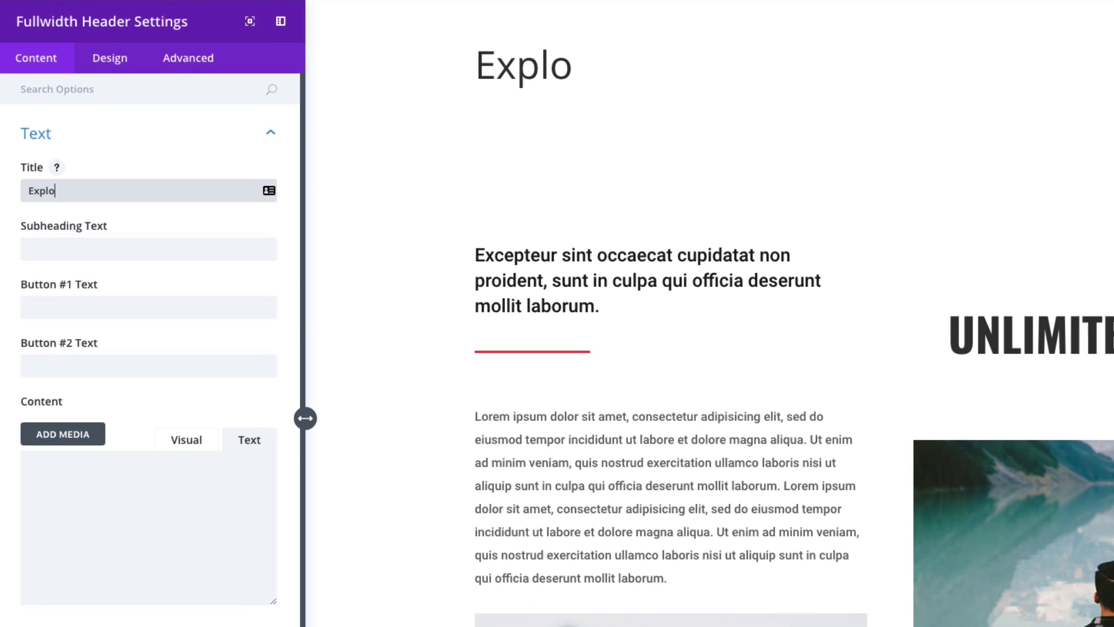
text(re the World)
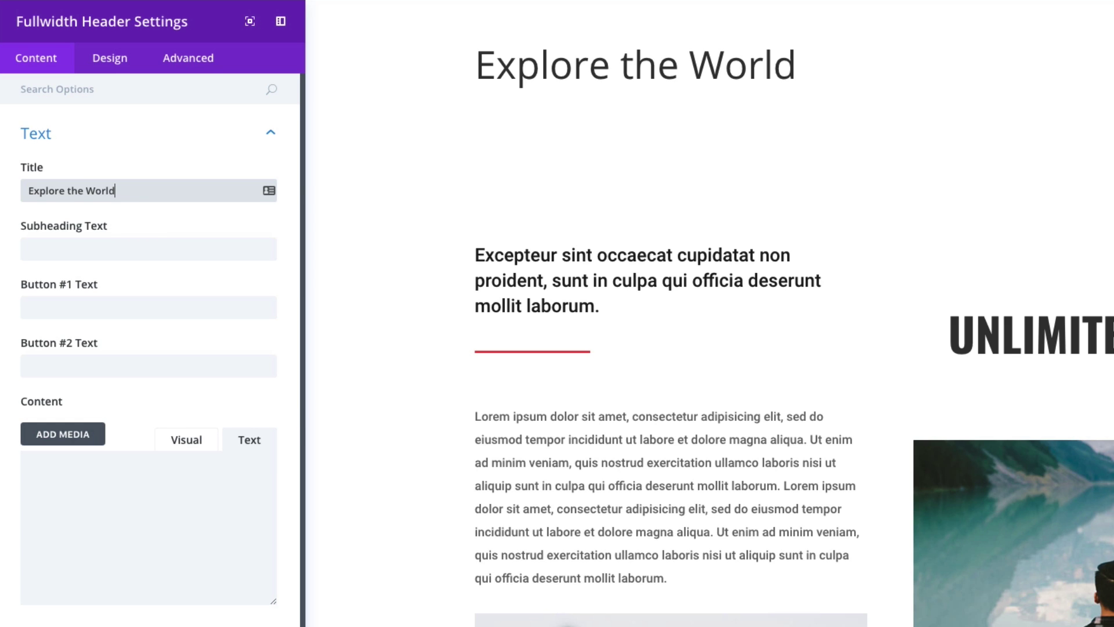
- Set the subheading text to "Duis aute irure dolor in reprehenderit in voluptate velit esse cillum dolore fugiat nulla pariatur. Excepteur sint occaecat cupidatat non proident."
click(95, 251)
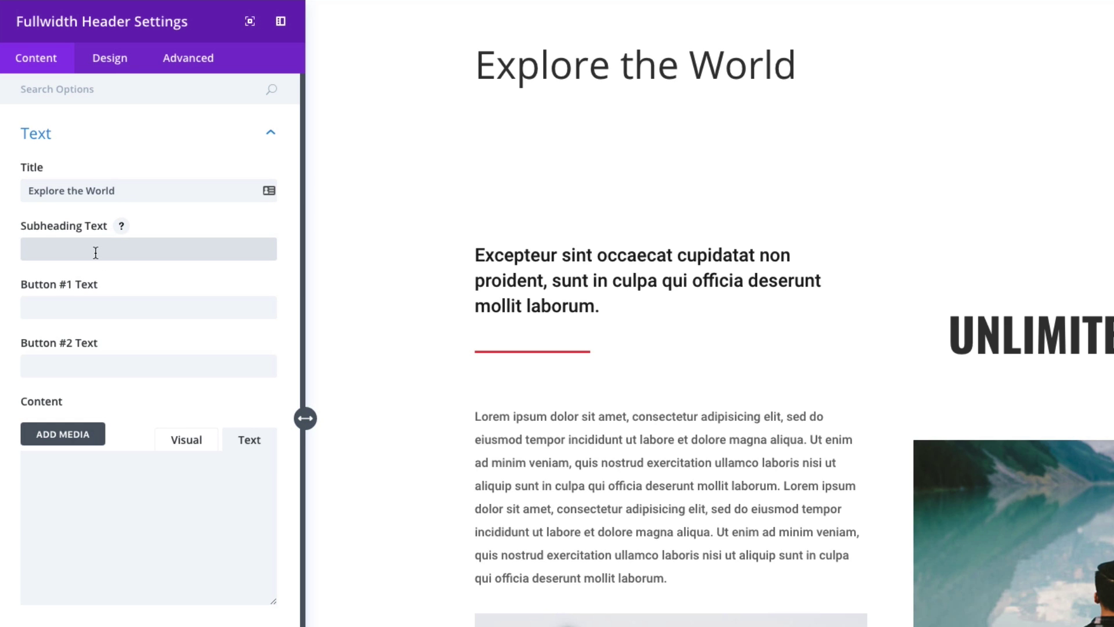
click(160, 253)
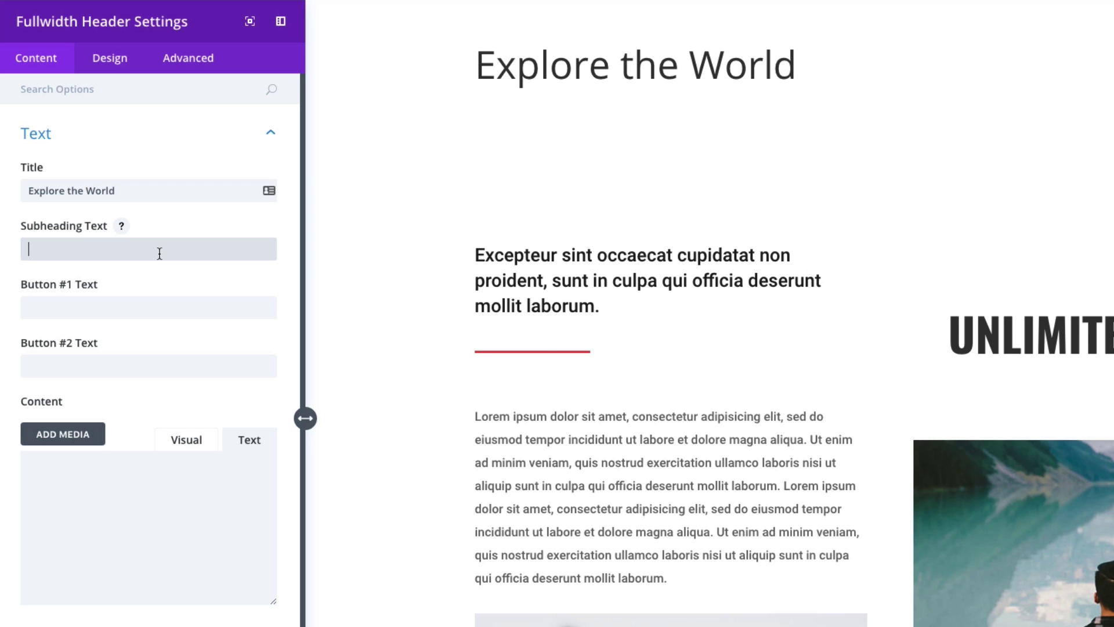
text(Duis aute irure dolor in reprehenderit in voluptate velit esse cillum dolore fugiat nulla pariatur. Excepteur sint occaecat cupidatat non proident.)
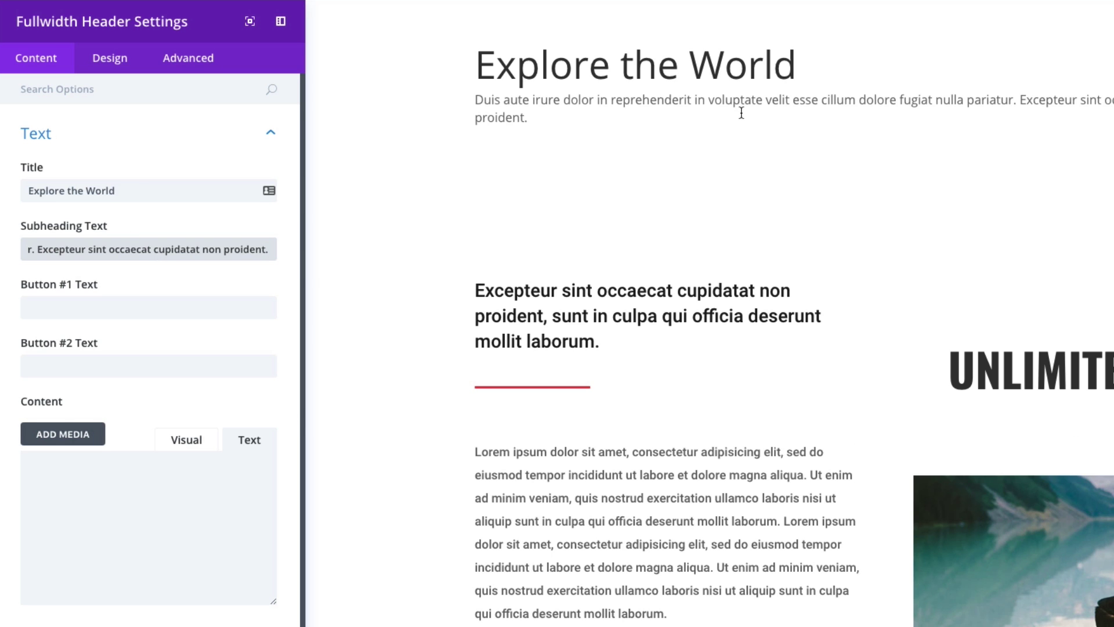
- Set the text of the header's first button to "Learn More"
click(138, 309)
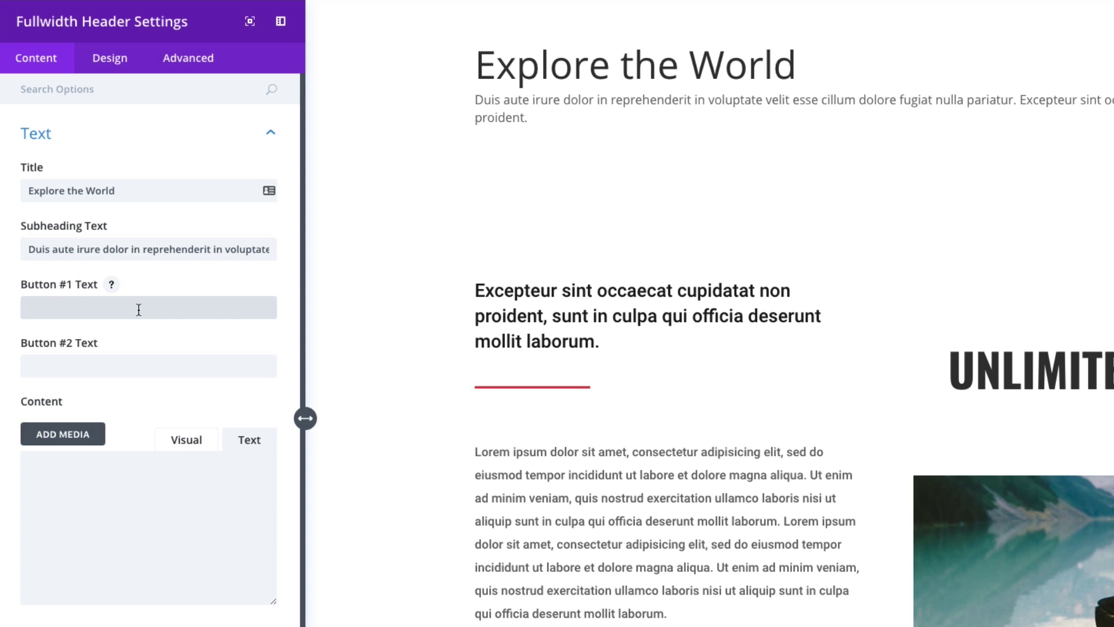
text(Learn more)
key(BackSpace)
key(BackSpace)
key(BackSpace)
key(BackSpace)
text(More)
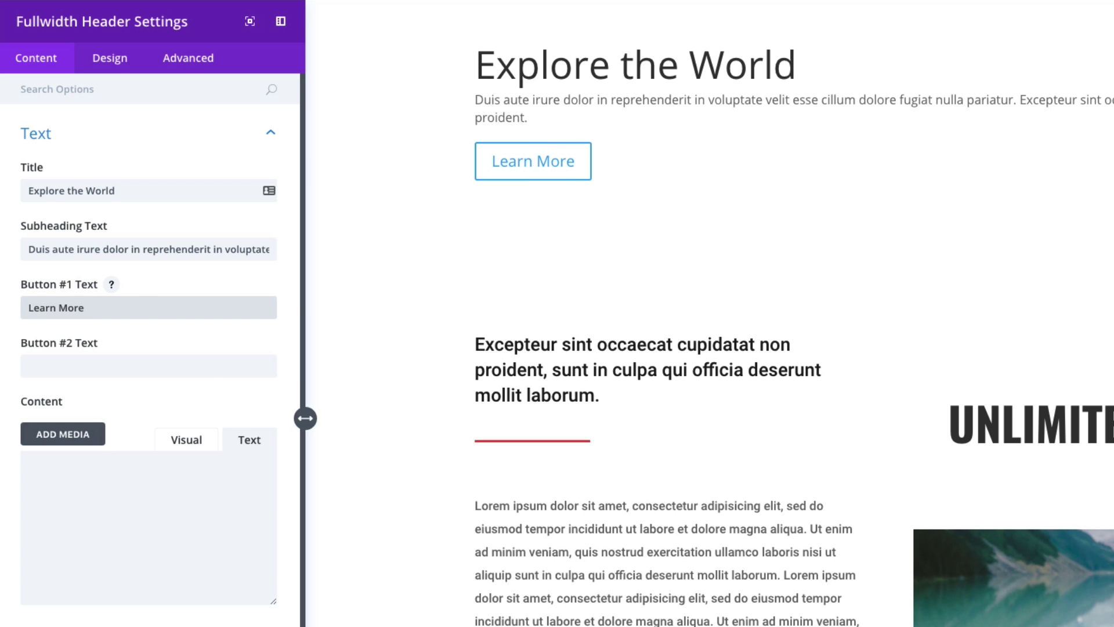
- Try the placeholder text "asdfasdfasdf" as the header's body content and clear it again
click(180, 404)
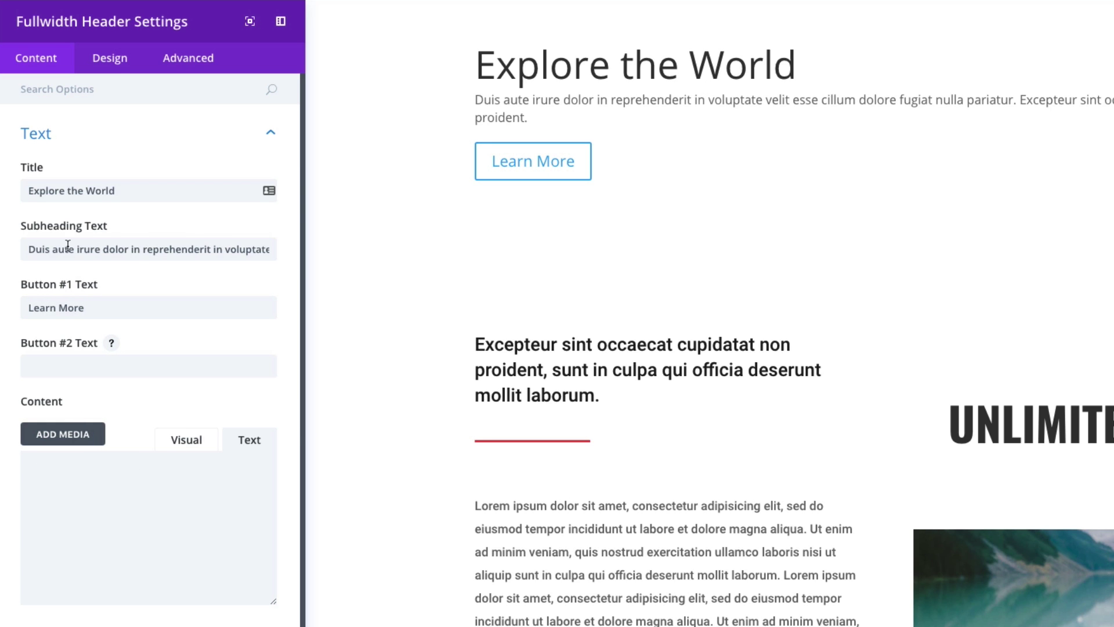
click(107, 471)
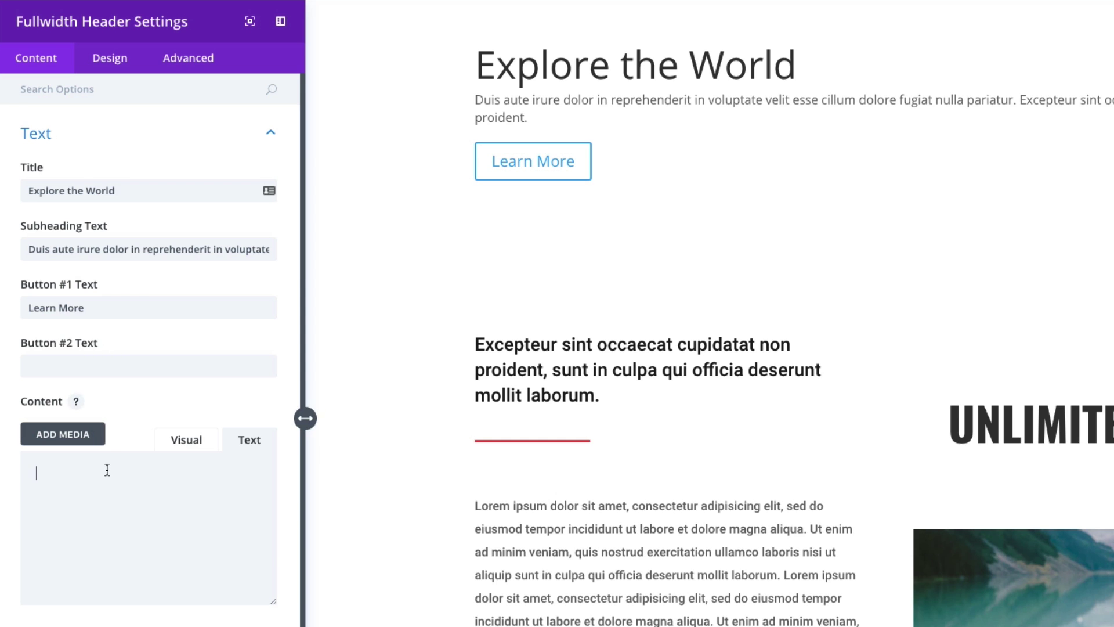
text(asdfasdfasdf)
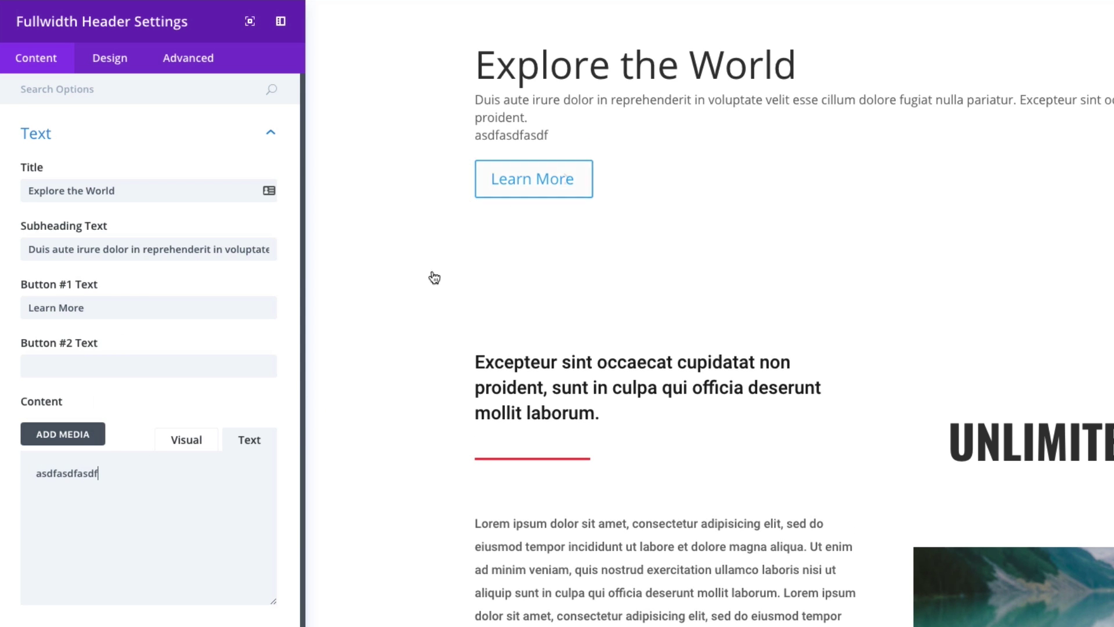
drag(158, 482, 13, 479)
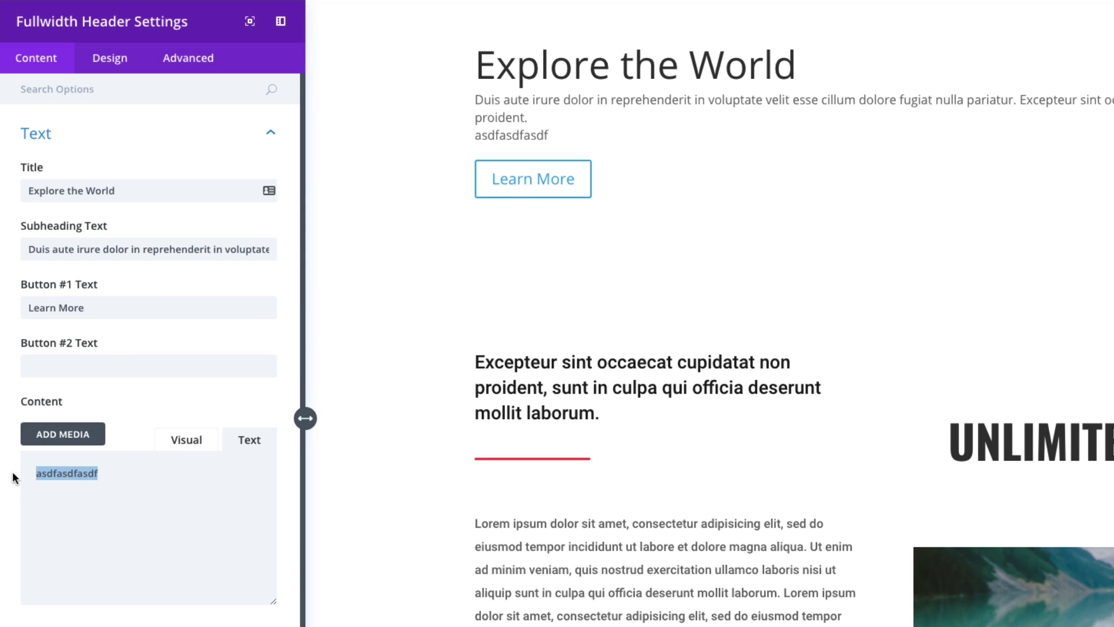
key(BackSpace)
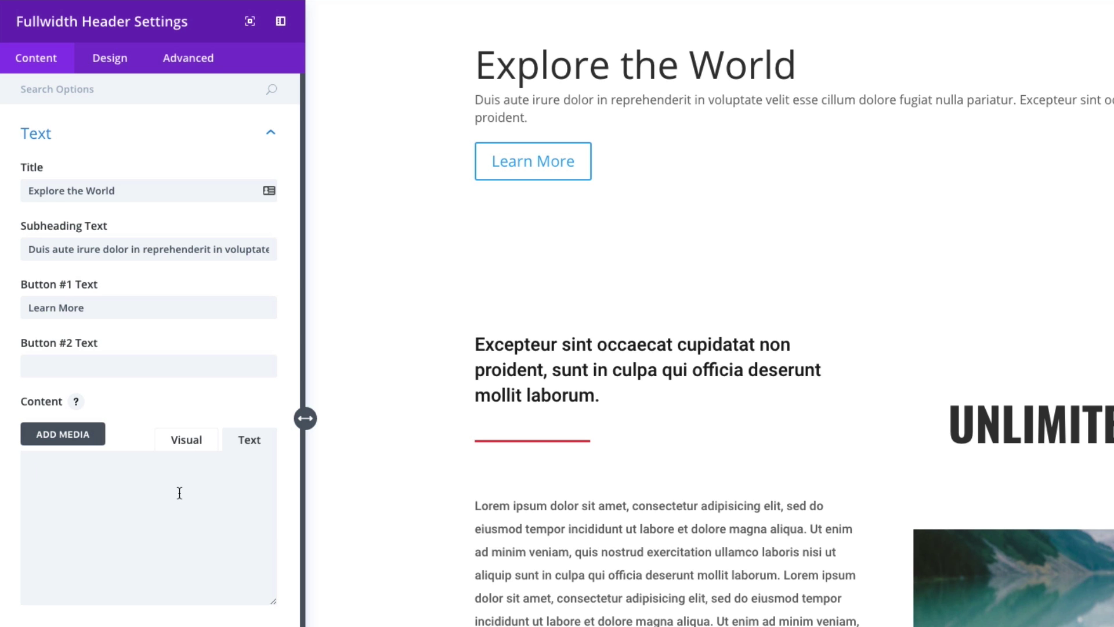
scroll(178, 498, down, 1)
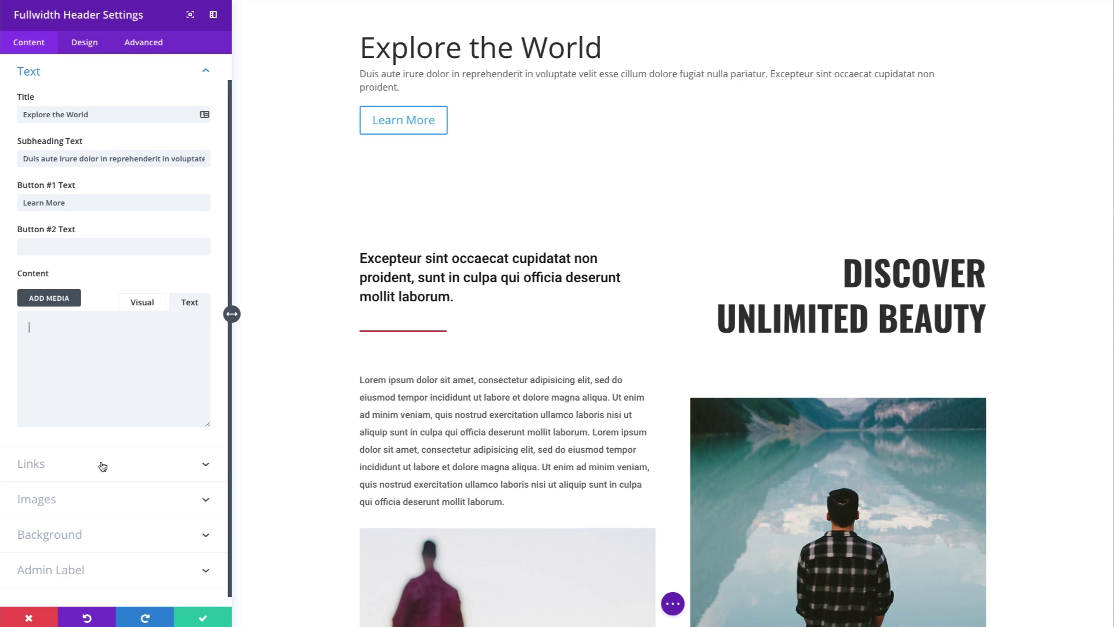
click(102, 465)
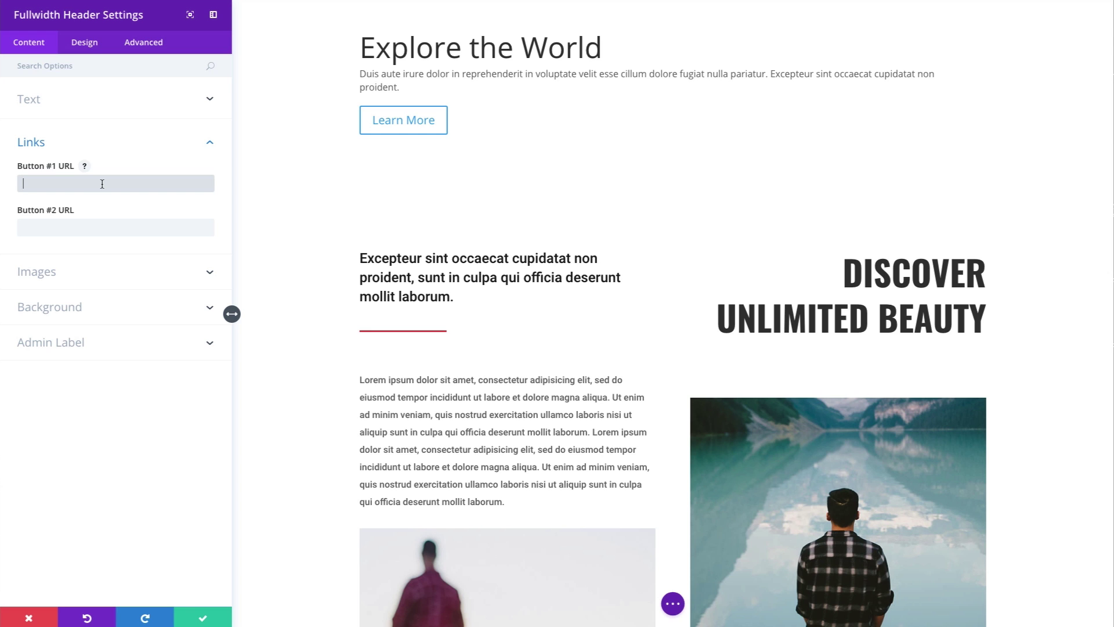
- Set the header's logo image to the grey ship icon 114.png from the media library
click(92, 278)
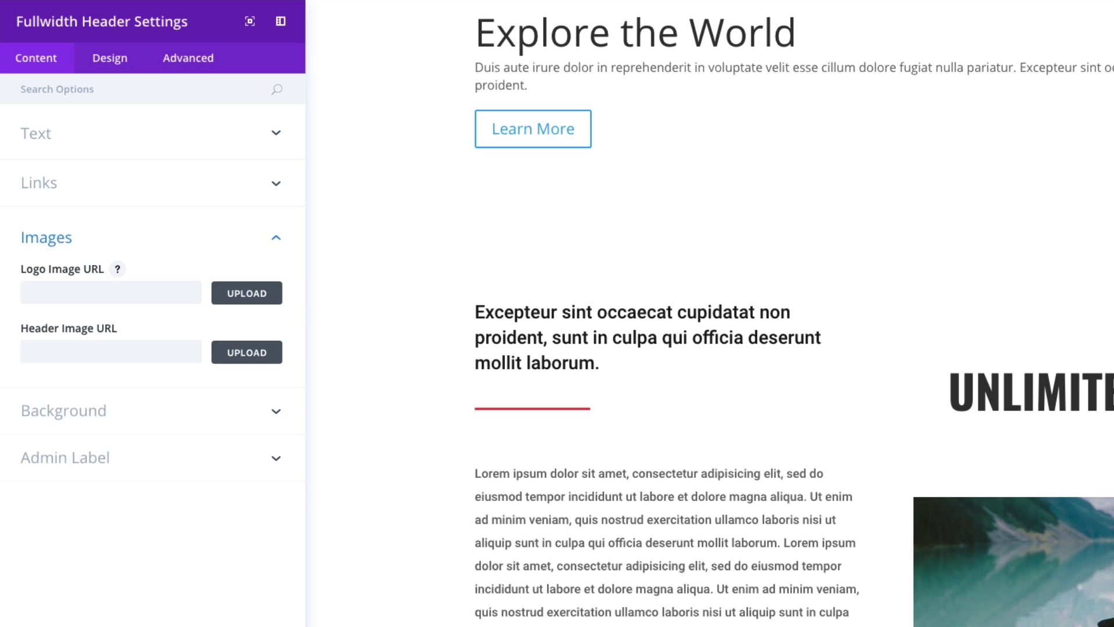
click(144, 296)
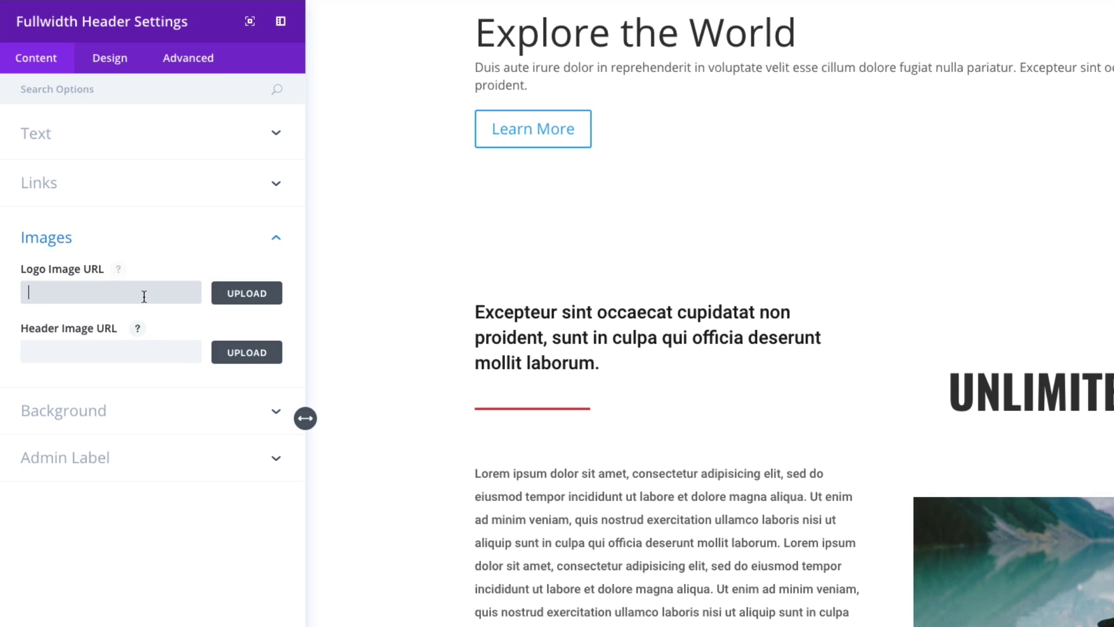
click(249, 296)
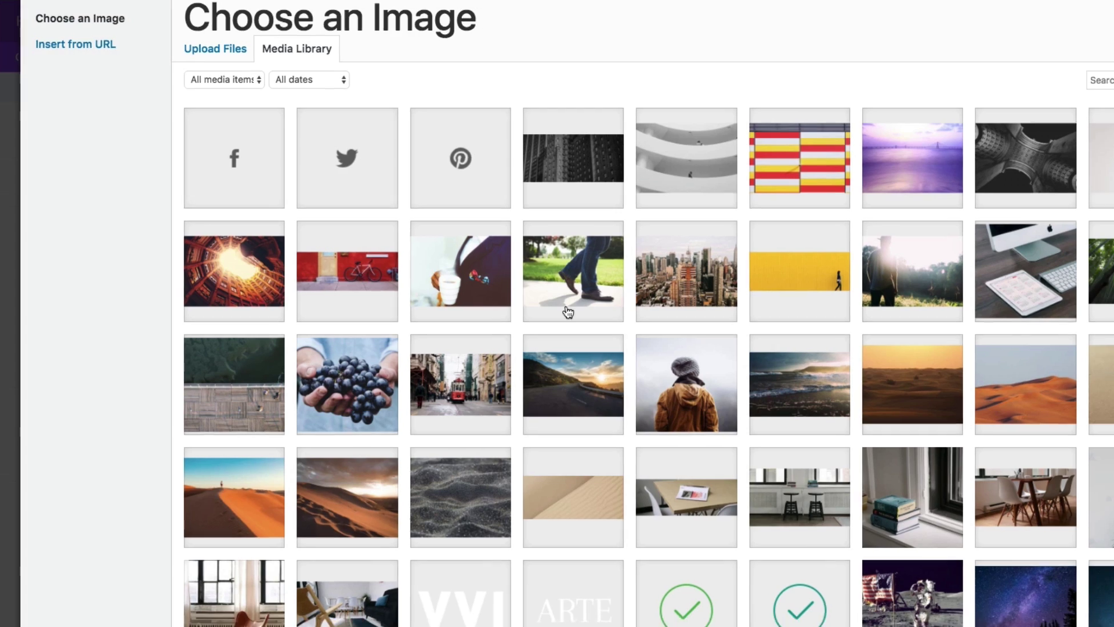
scroll(676, 400, down, 15)
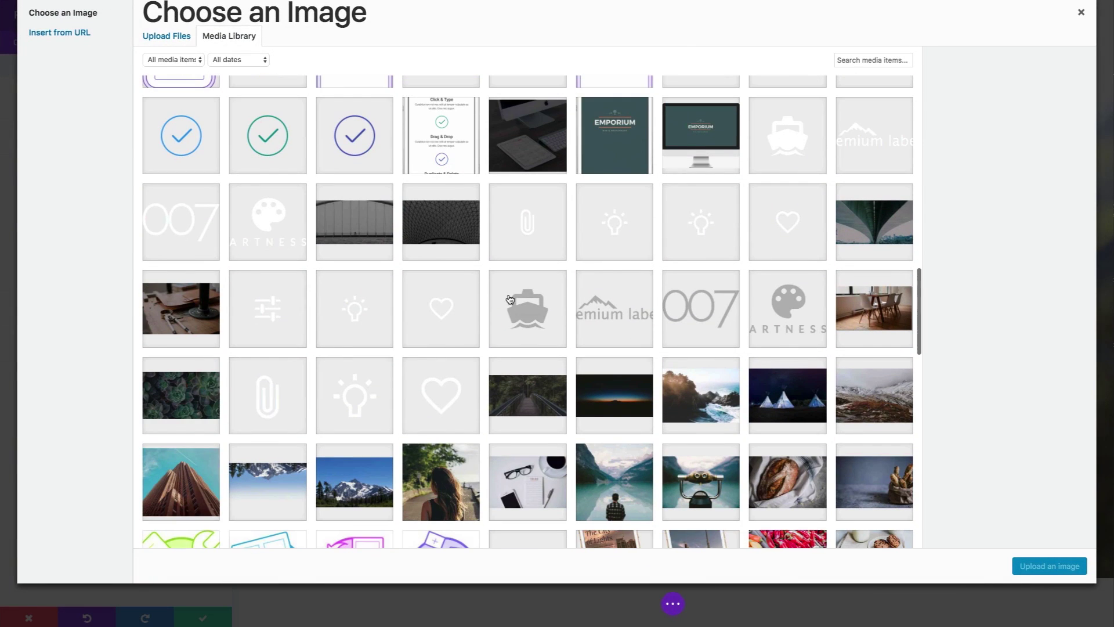
click(510, 299)
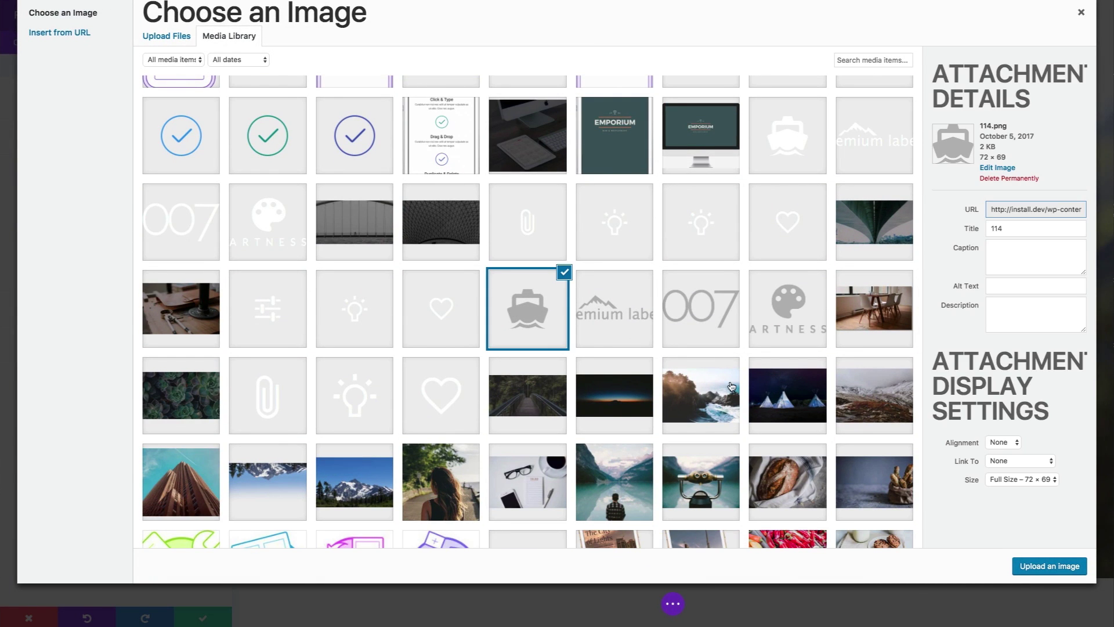
click(1032, 567)
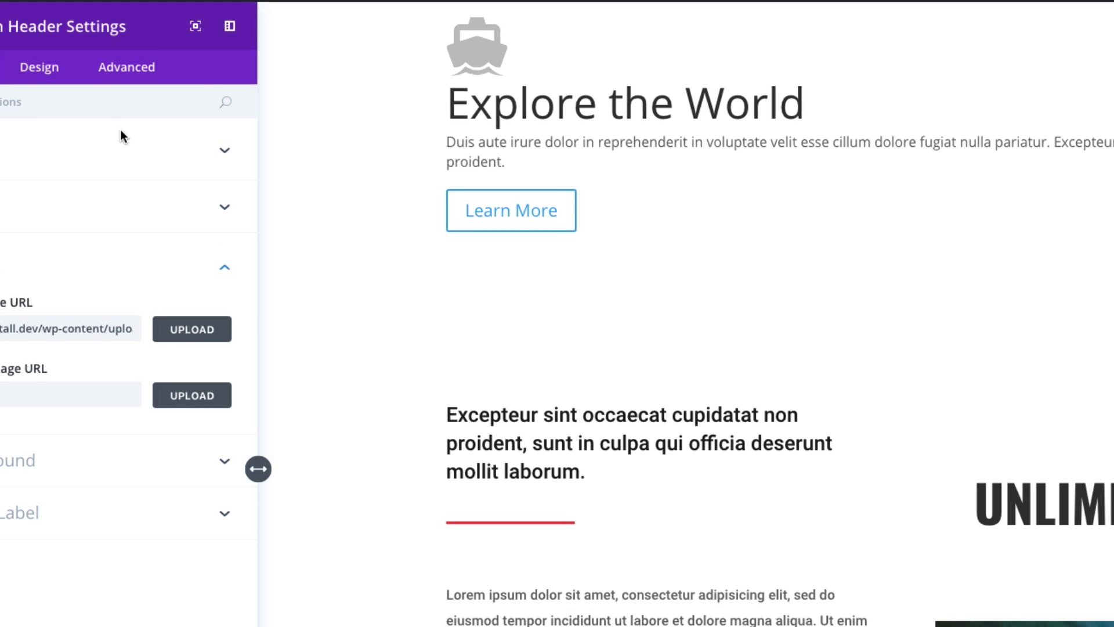
- Try Center as the header's text and logo orientation
click(42, 70)
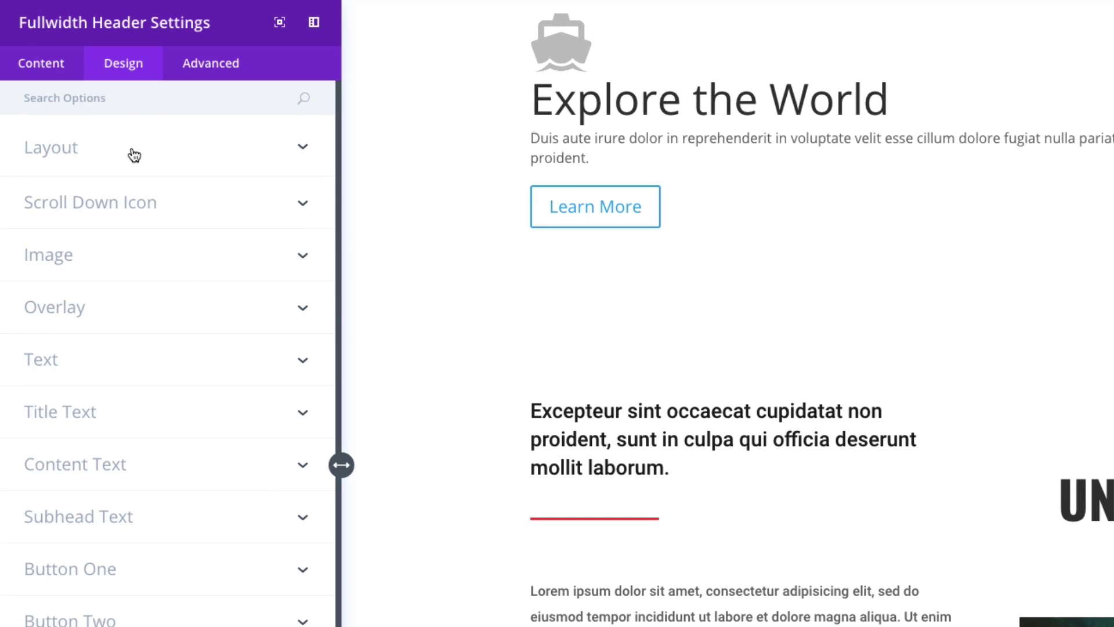
click(134, 155)
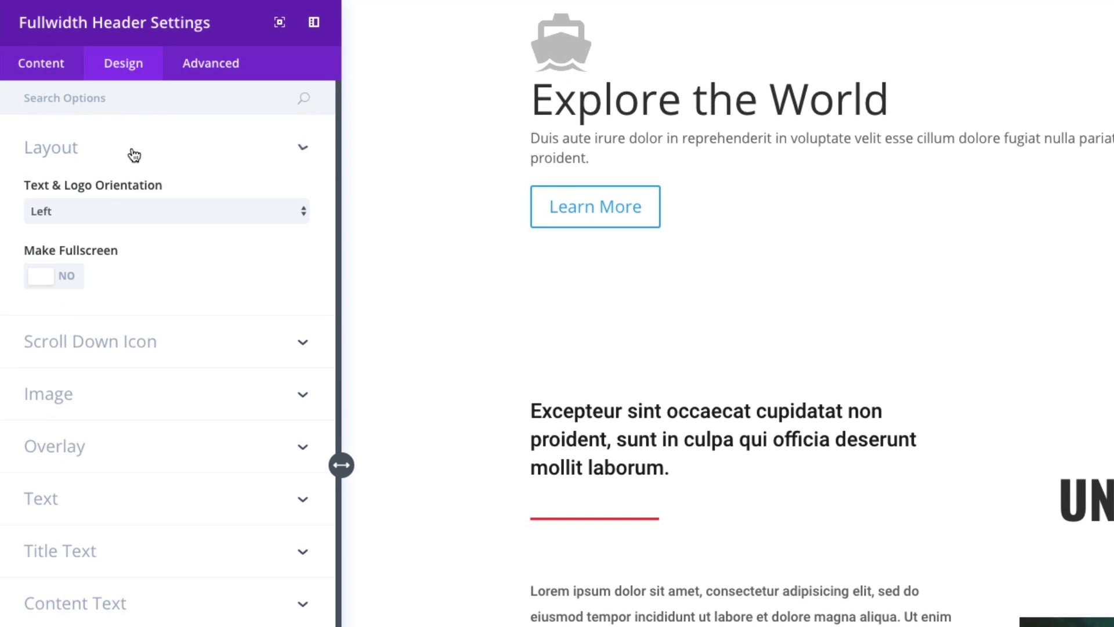
click(110, 212)
click(705, 250)
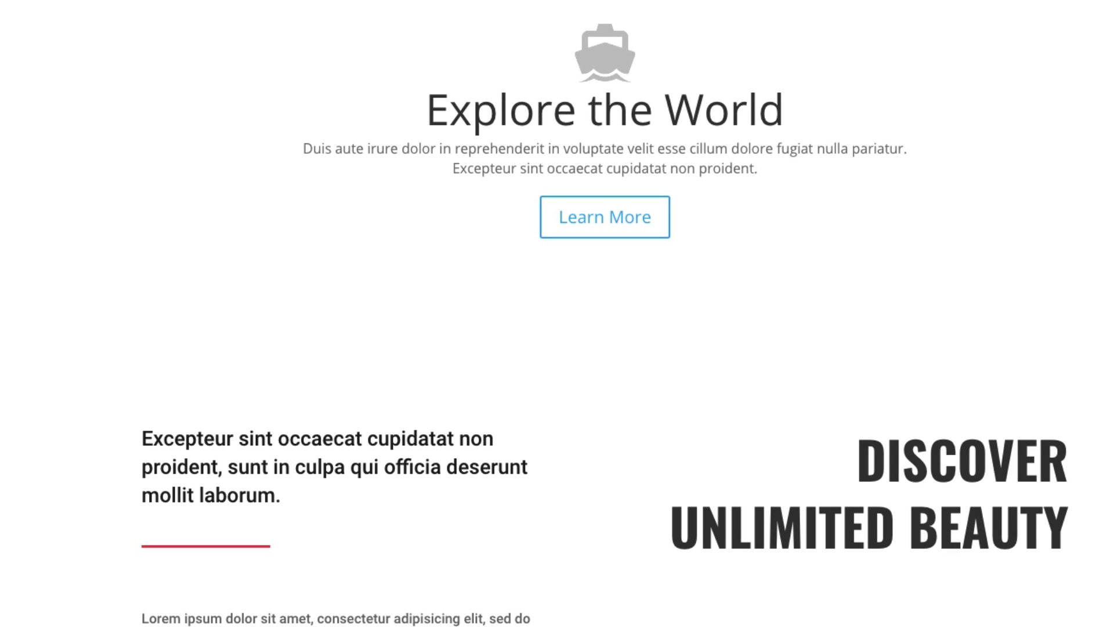
click(35, 129)
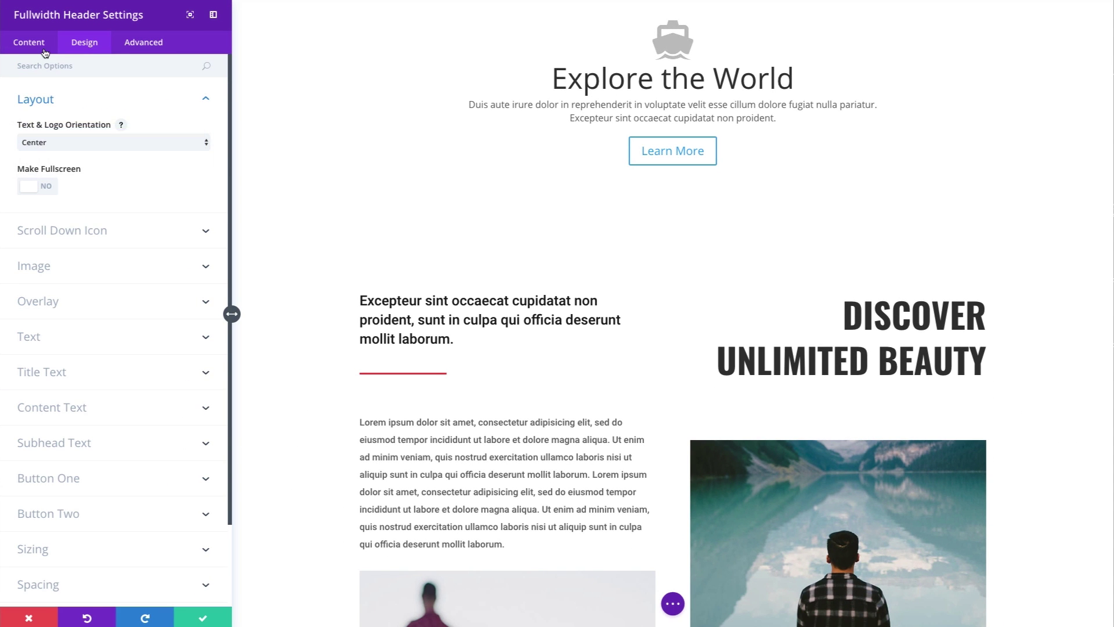
- Try the black desk lamp photo from the media library as the header image
click(29, 43)
click(79, 184)
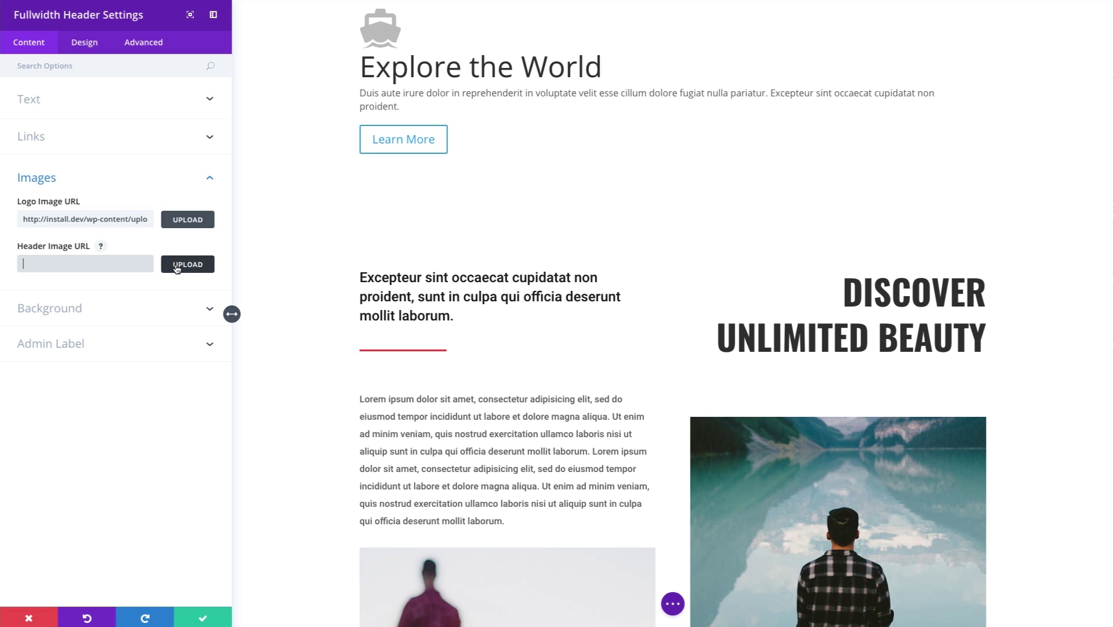
click(177, 265)
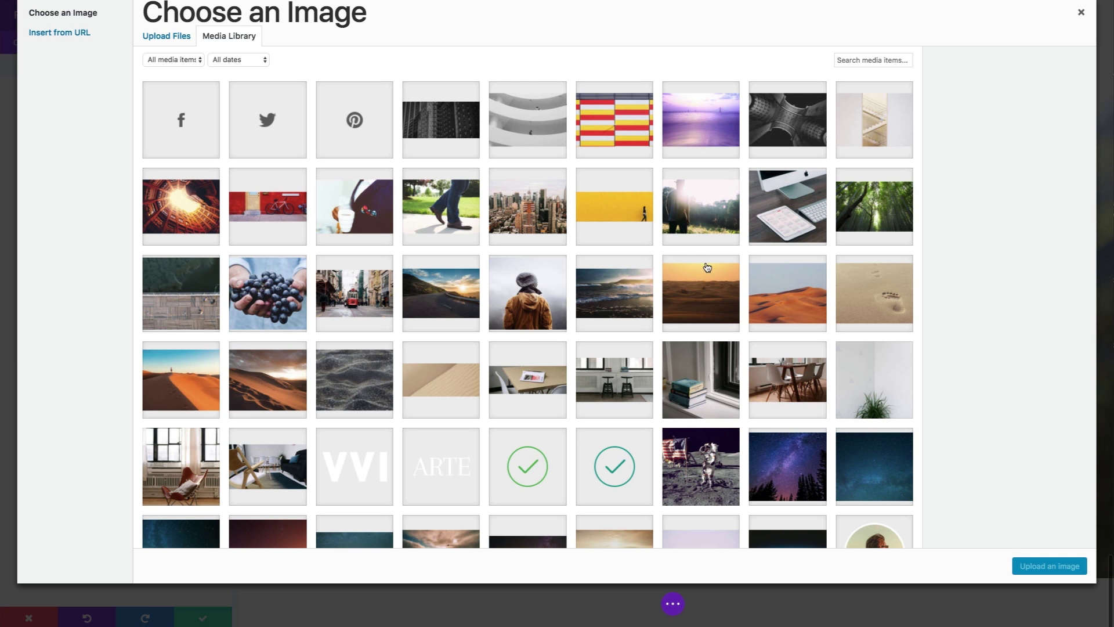
scroll(704, 267, down, 3)
scroll(704, 273, down, 4)
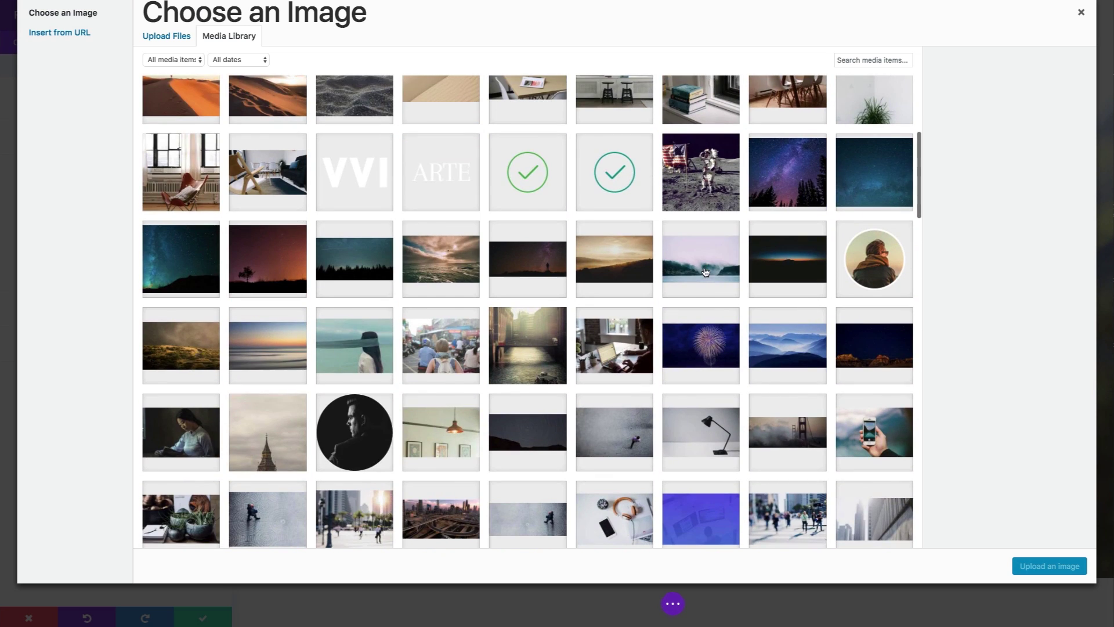
scroll(696, 289, down, 2)
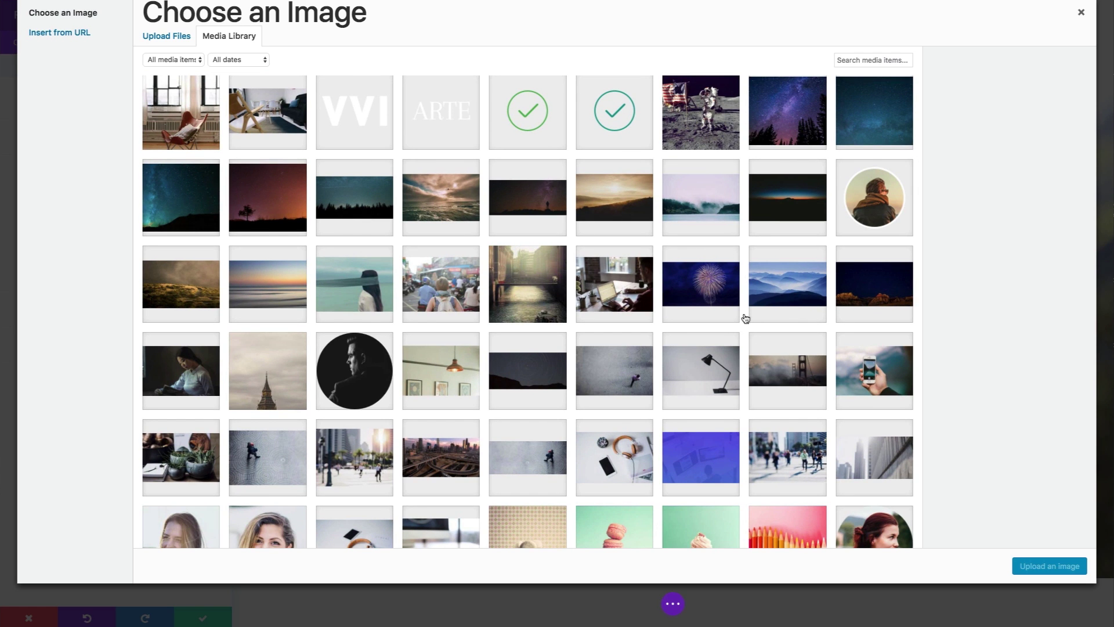
scroll(668, 397, down, 1)
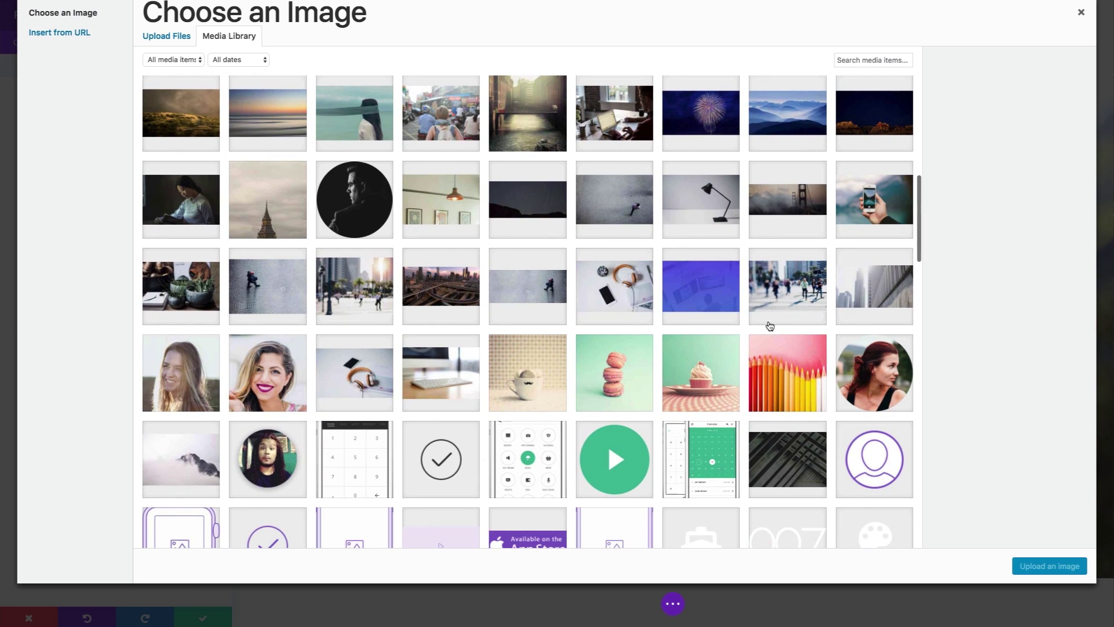
click(731, 216)
click(1051, 567)
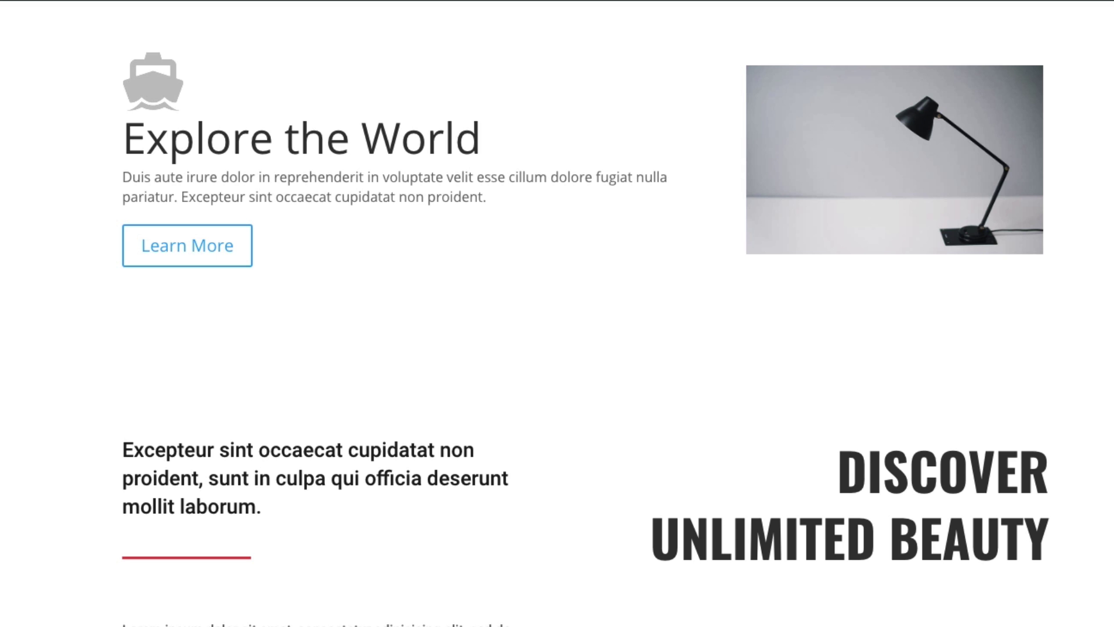
- Undo the header image choice and clear the header's logo image
key(ctrl+z)
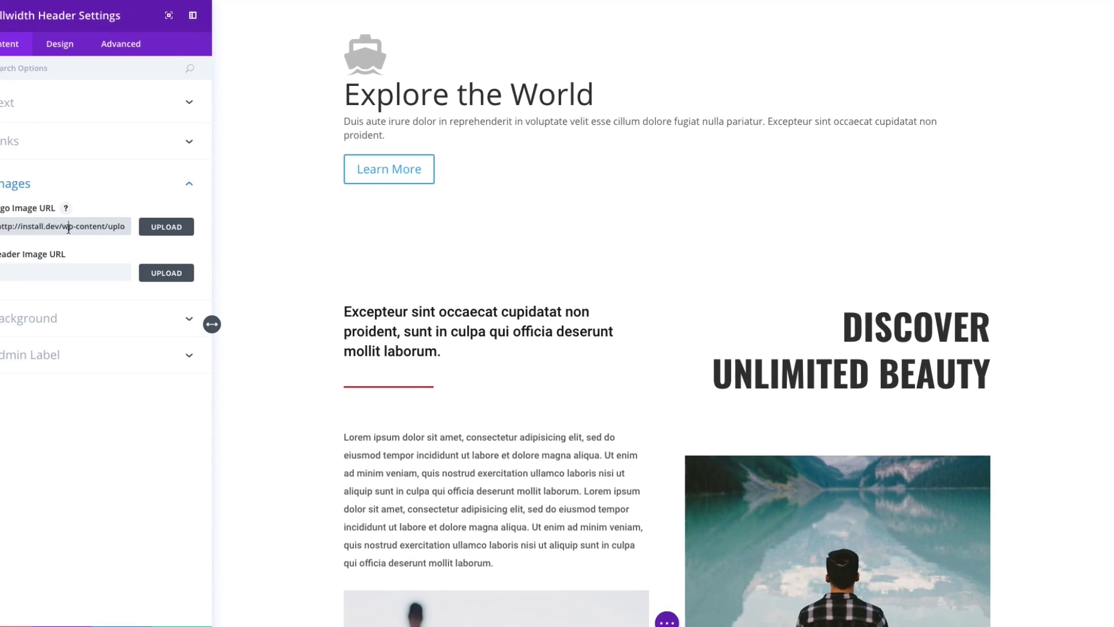
key(BackSpace)
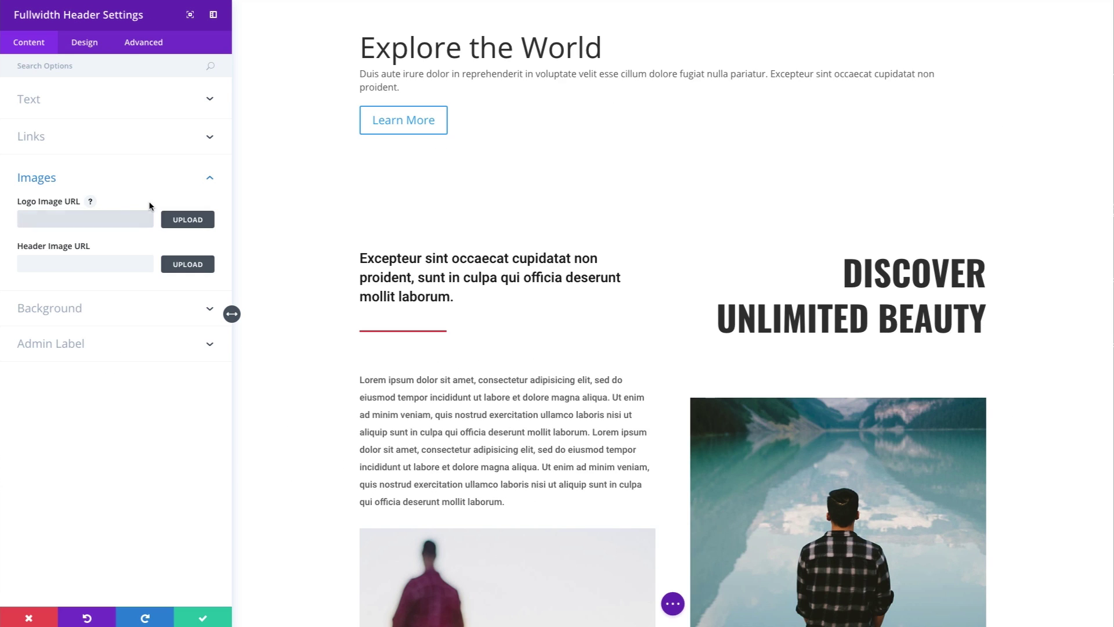
click(116, 180)
- Set the header's background image to the media library photo of brown mountains reflected in a lake under a cloudy blue sky
click(65, 212)
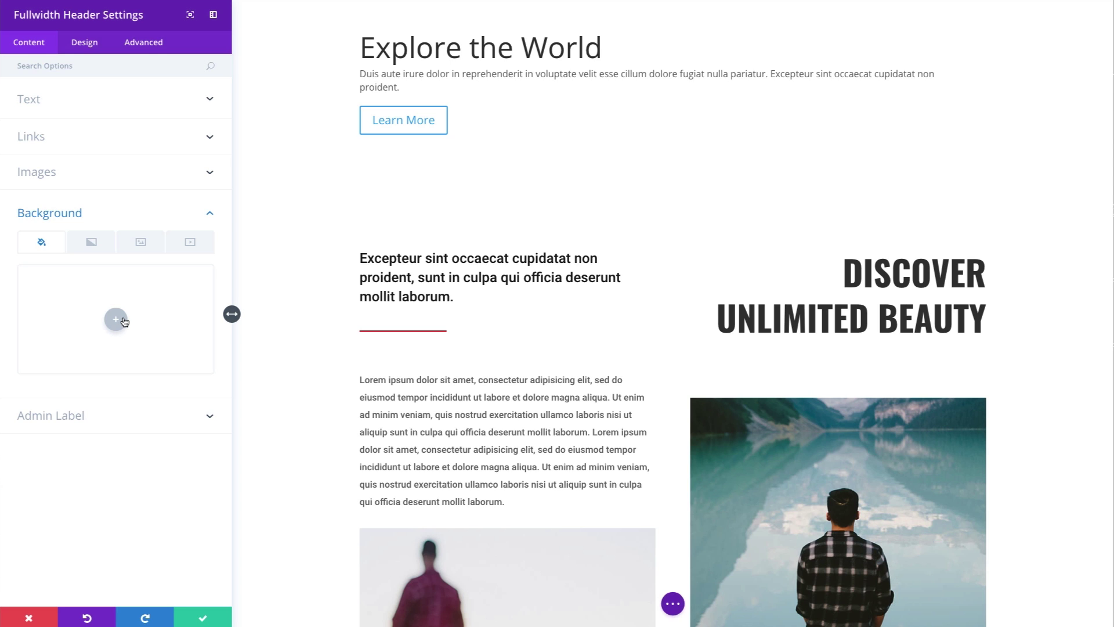
click(141, 242)
click(119, 329)
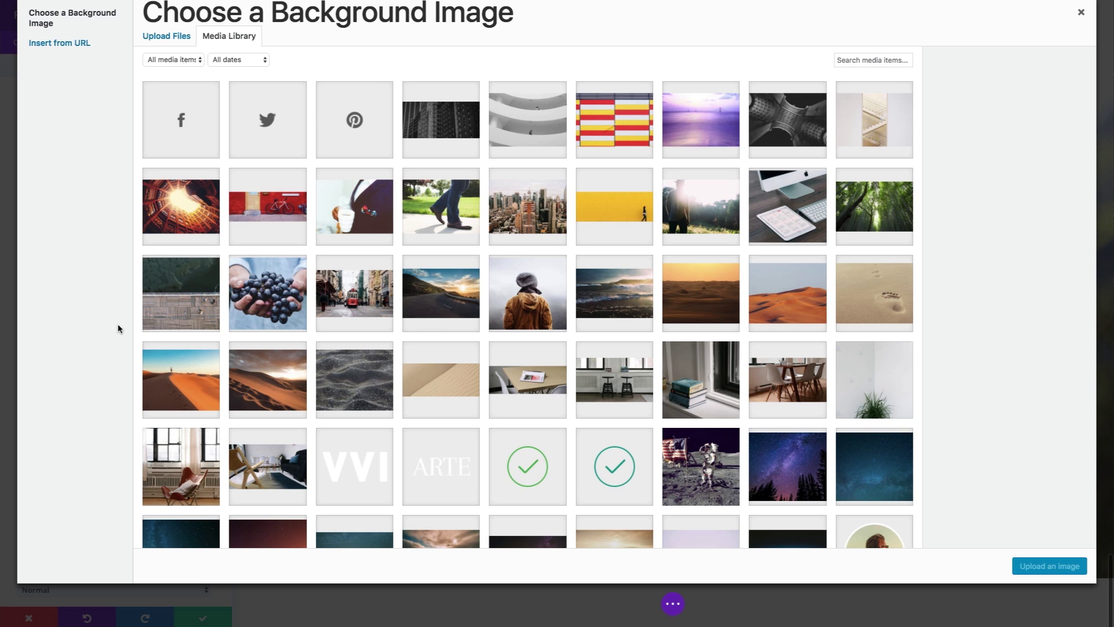
scroll(472, 320, down, 5)
scroll(472, 322, down, 12)
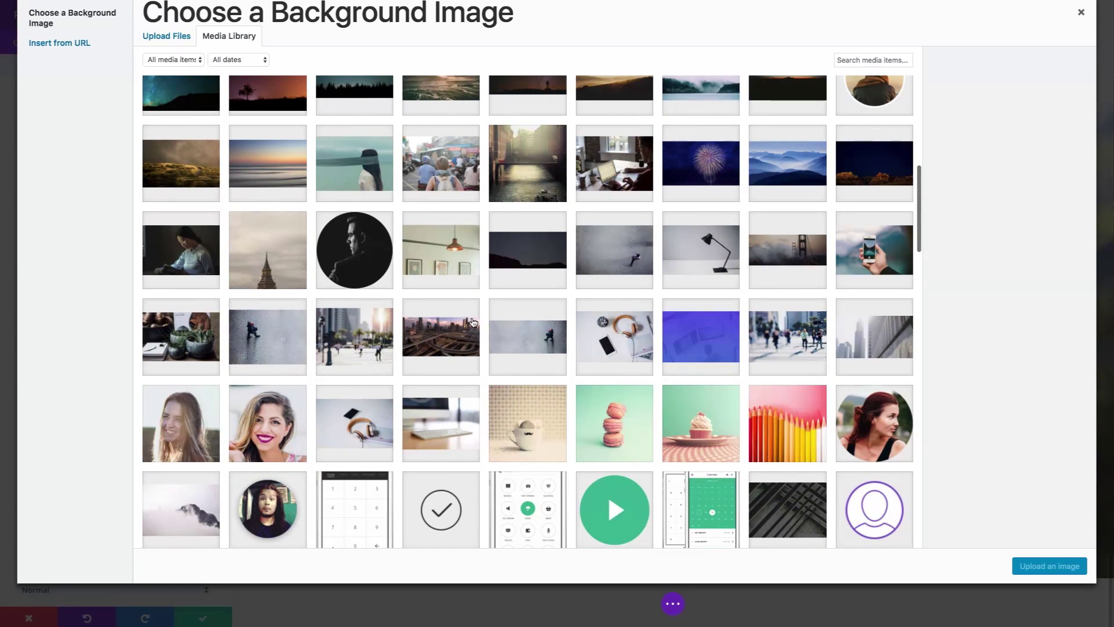
scroll(473, 322, down, 12)
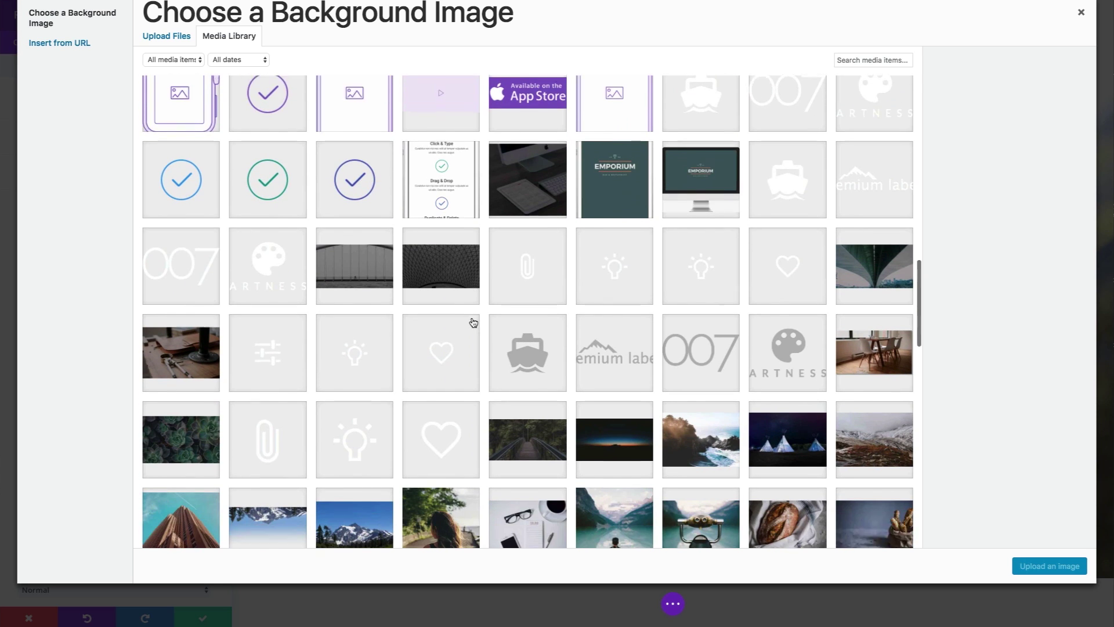
scroll(473, 323, down, 12)
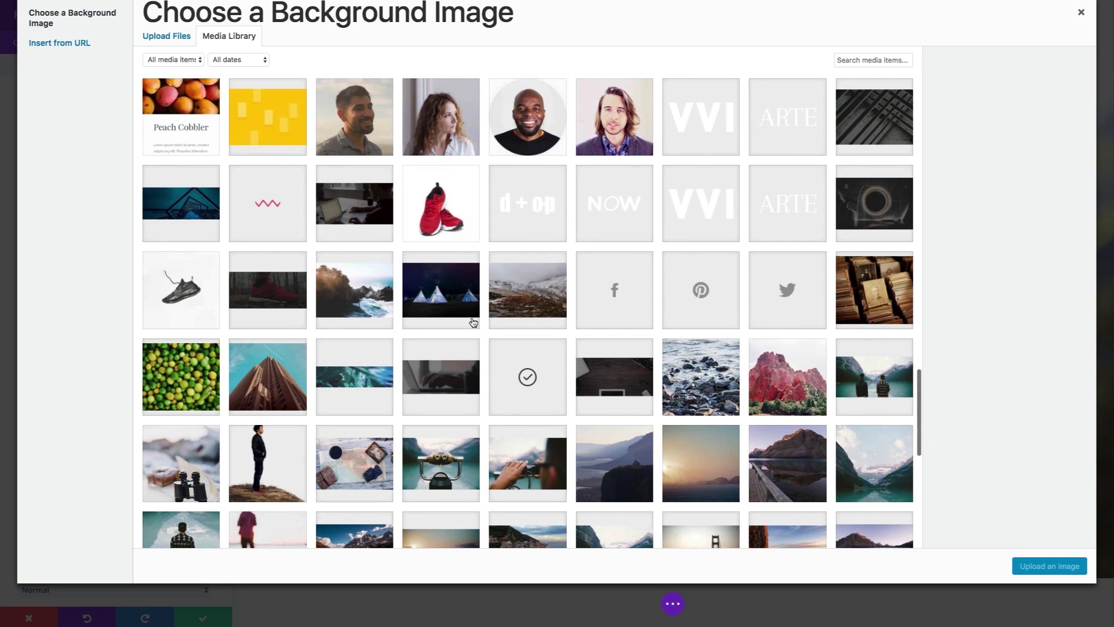
scroll(473, 323, down, 2)
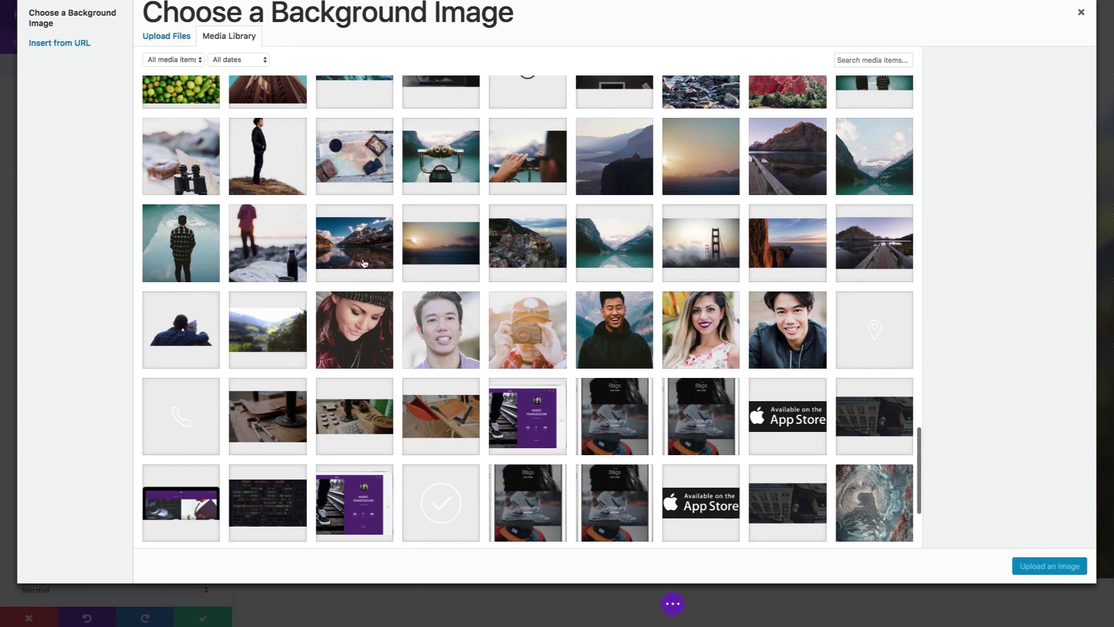
click(364, 264)
click(1057, 570)
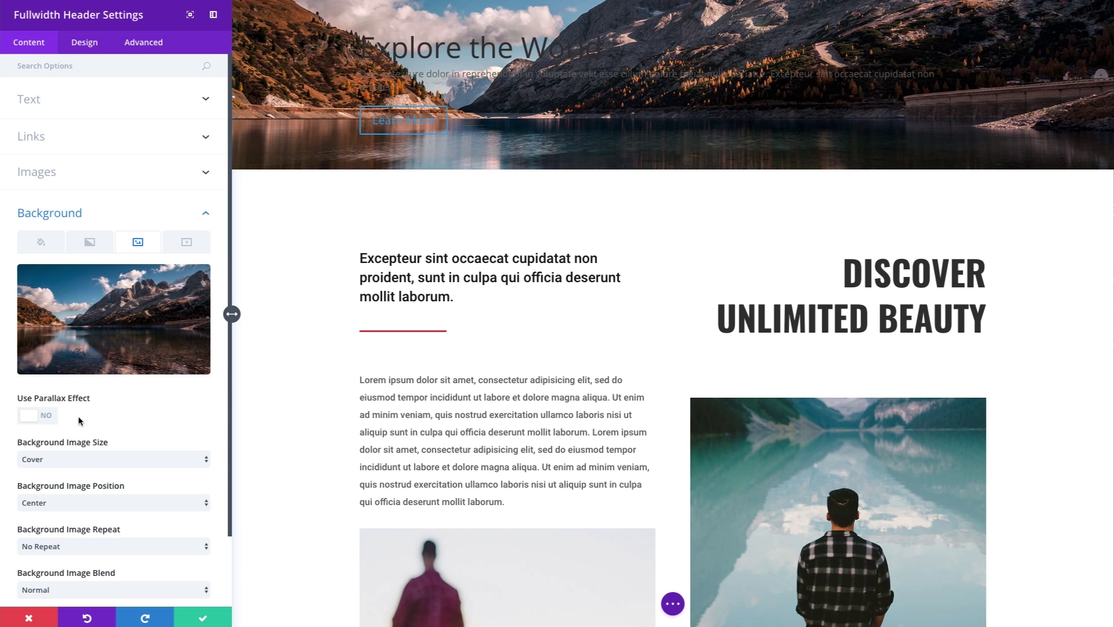
- Try the parallax effect on the header's background image and turn it off again
click(48, 422)
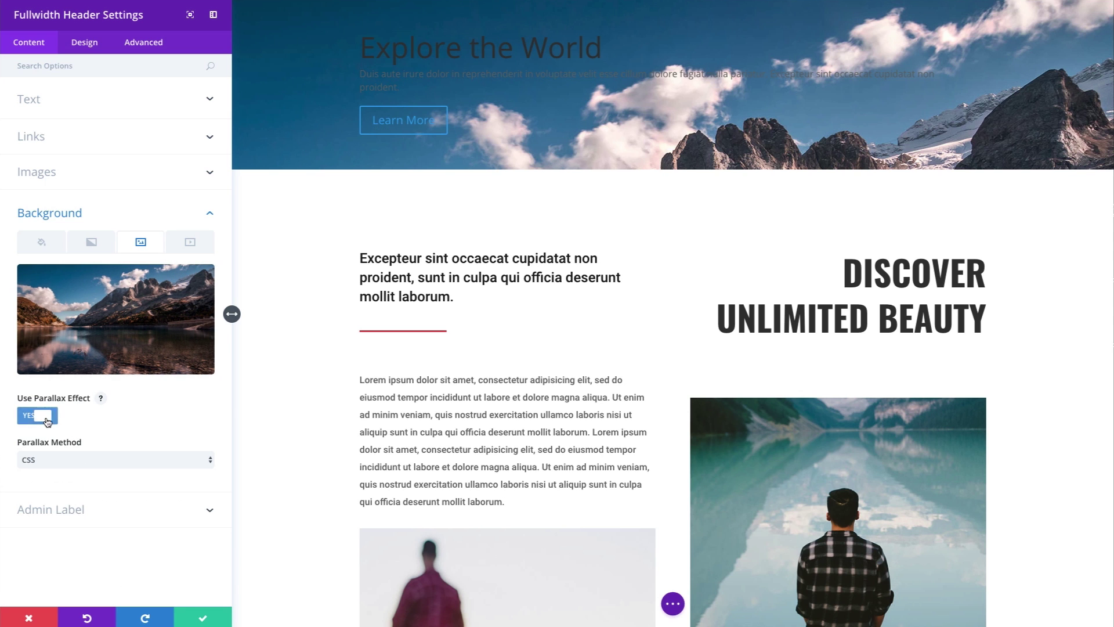
scroll(540, 309, down, 3)
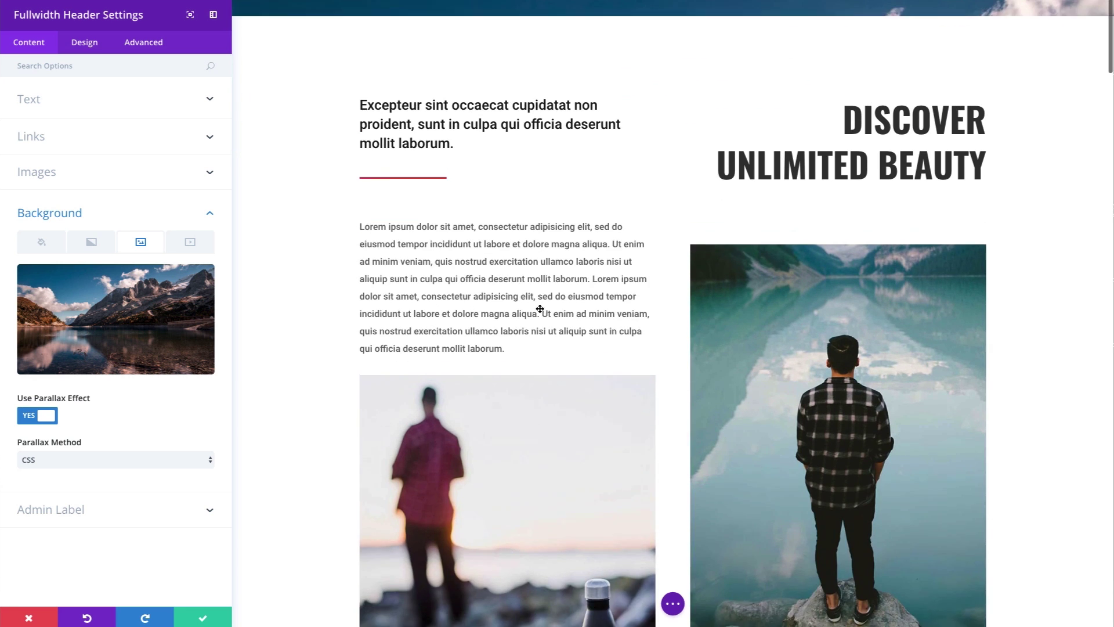
scroll(537, 311, up, 3)
click(53, 421)
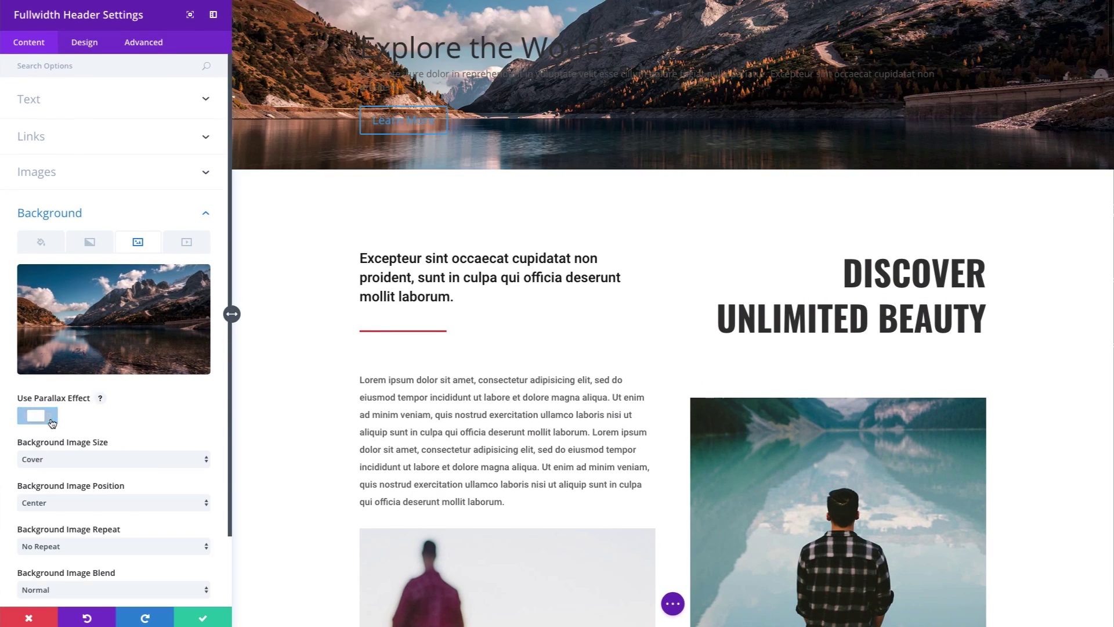
scroll(93, 483, down, 2)
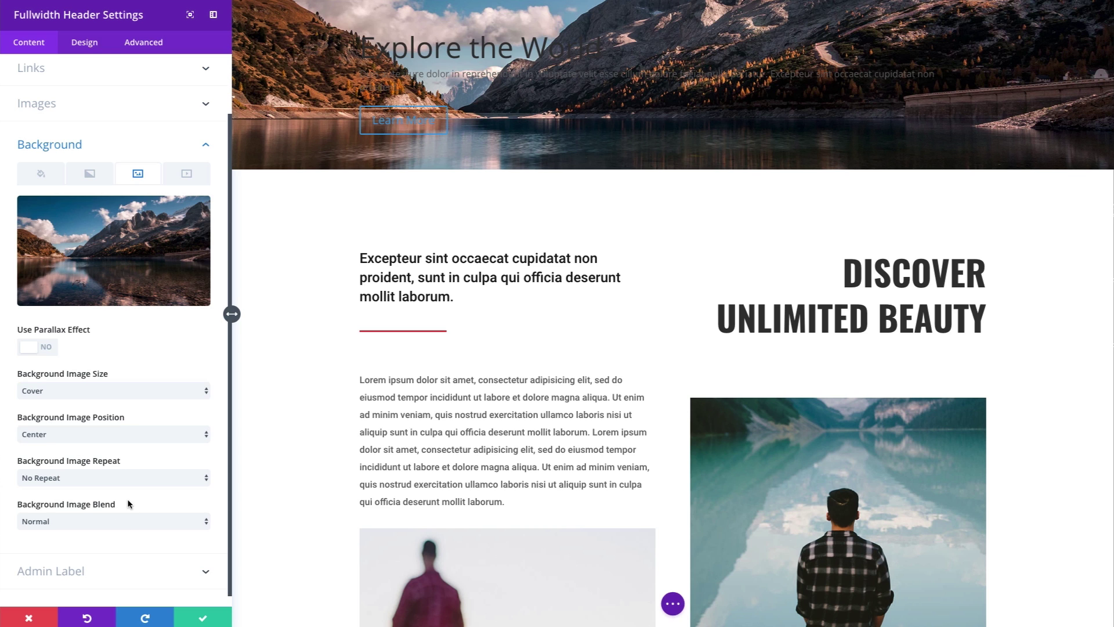
scroll(128, 504, up, 2)
- Set the header's background color to the blue swatch #0c71c3
click(52, 247)
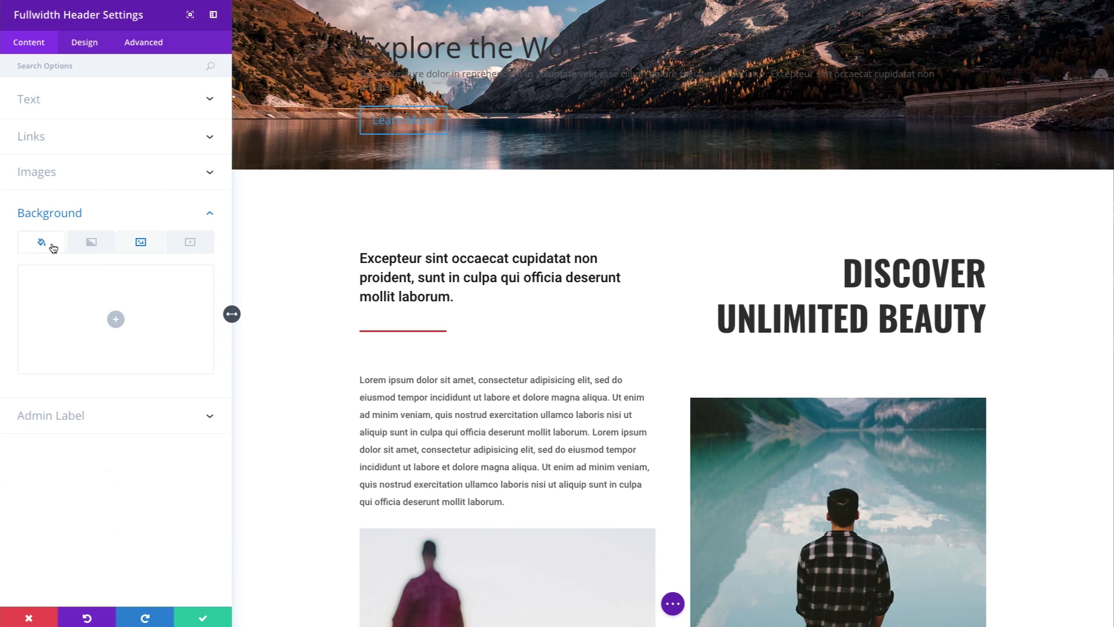
click(116, 320)
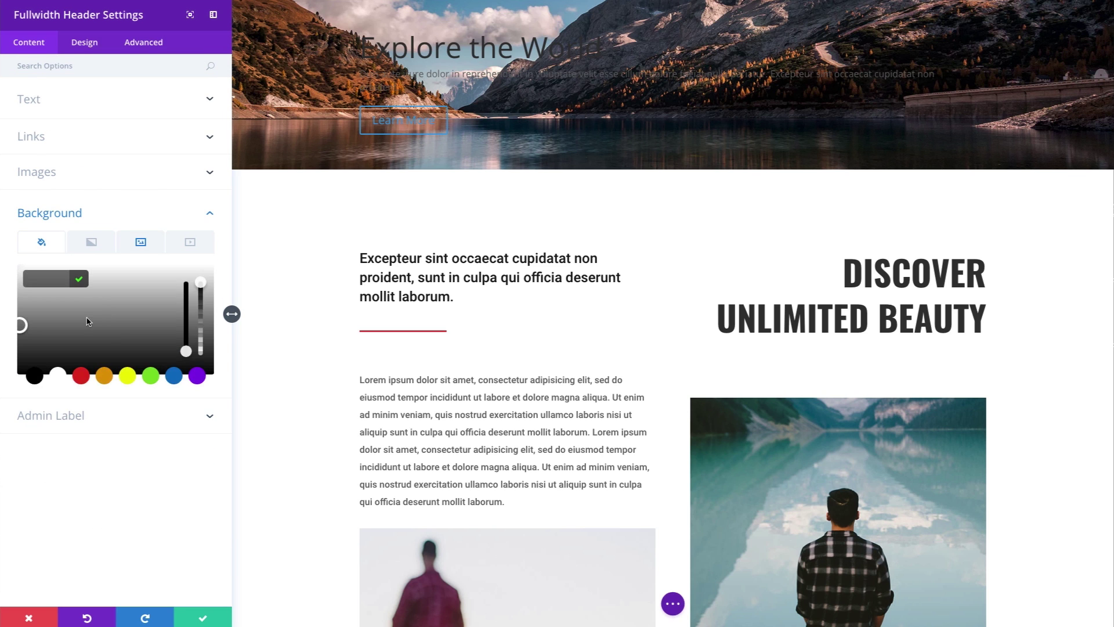
click(178, 379)
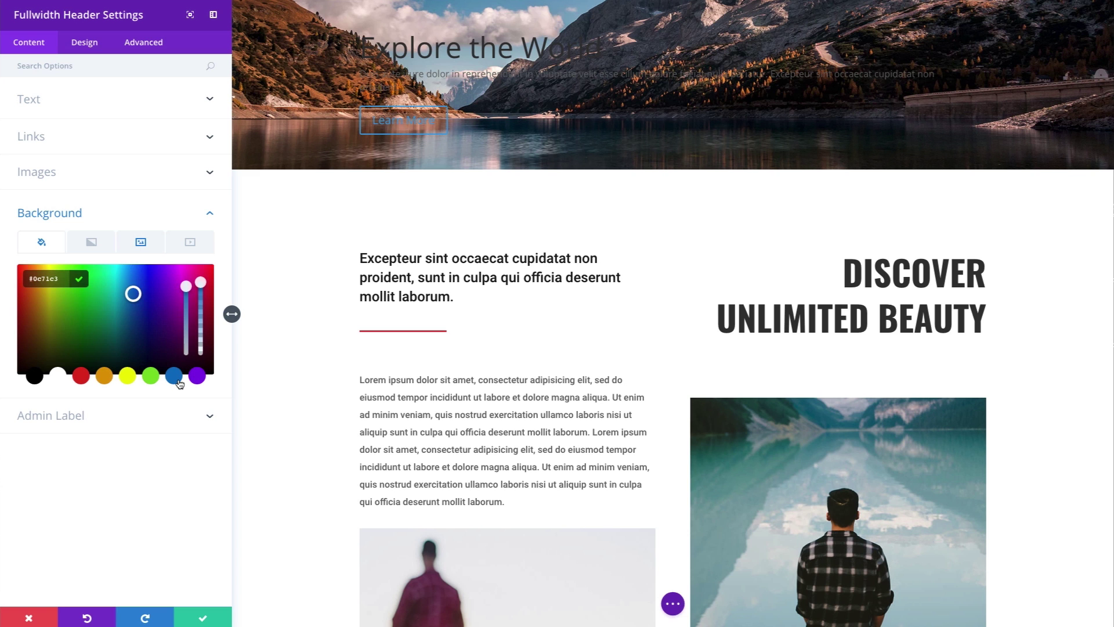
- Set the background image blend to Luminosity
click(137, 246)
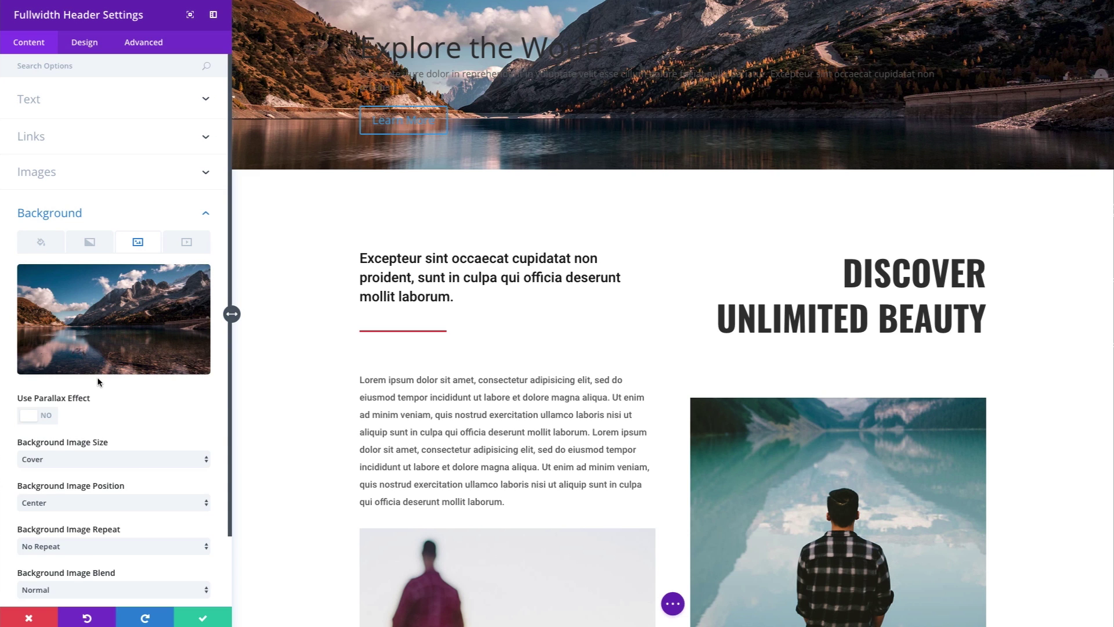
scroll(97, 382, down, 2)
click(93, 520)
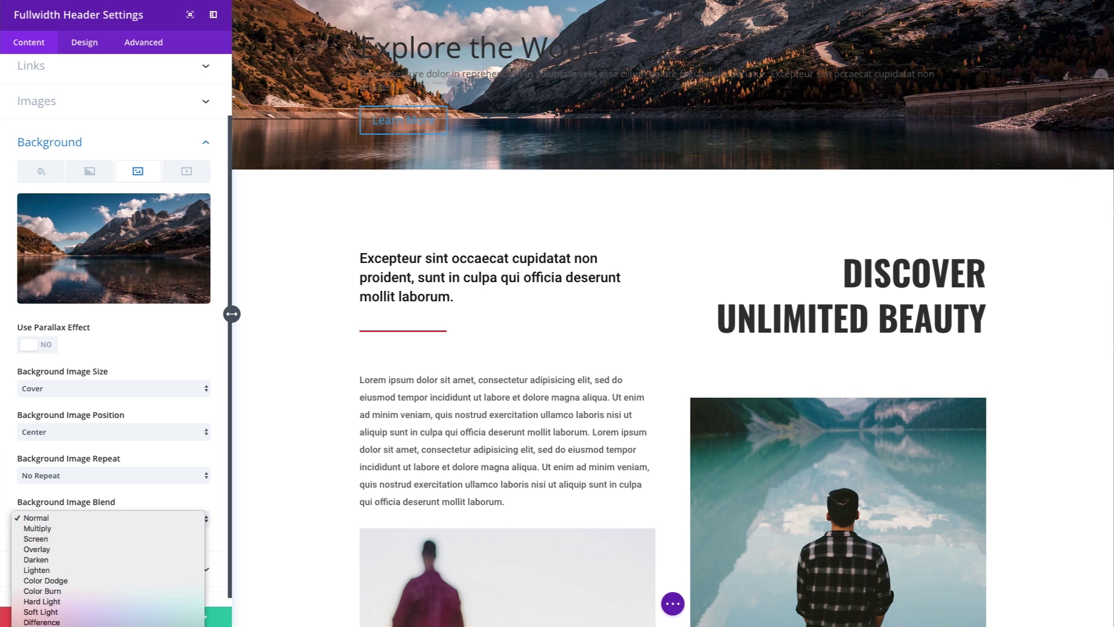
text(lu)
key(Return)
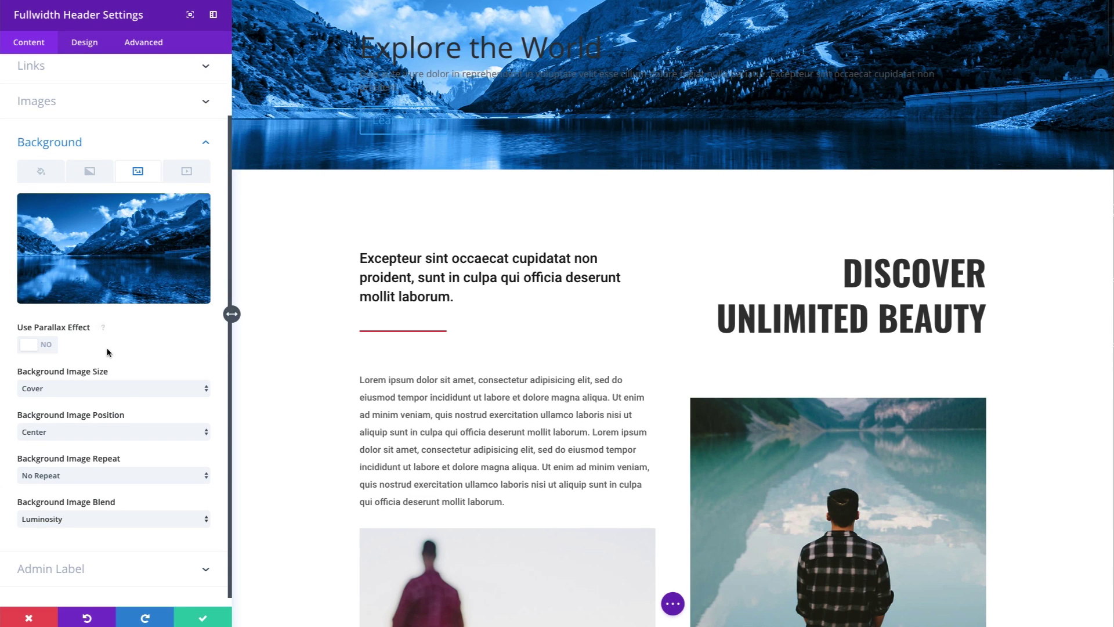
- Remove the blue background color and reset the background image blend to Normal
click(41, 170)
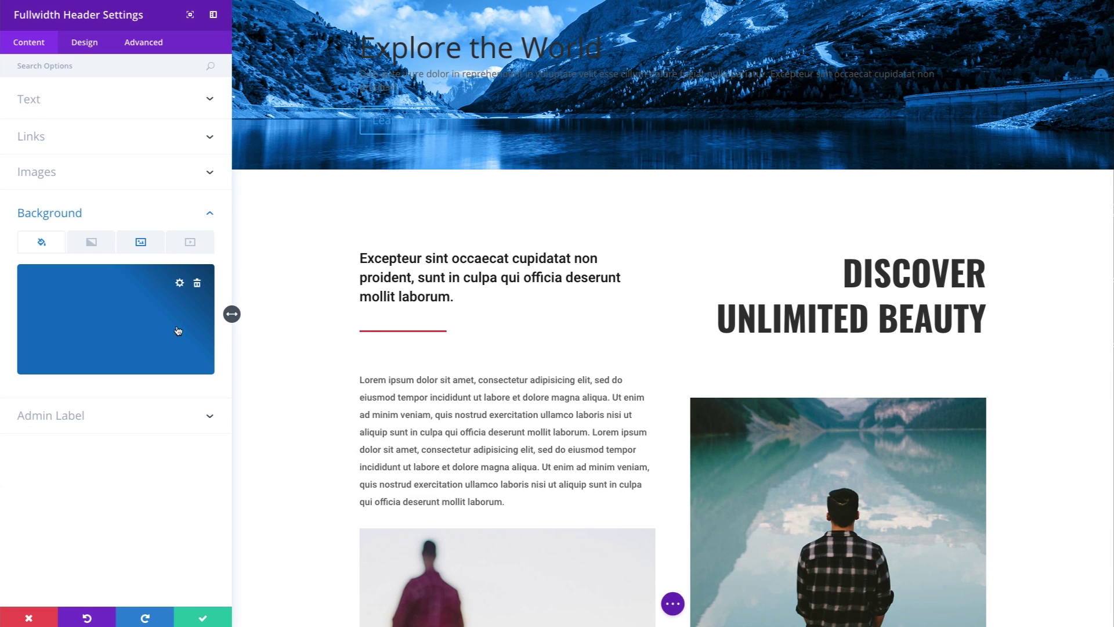
click(197, 282)
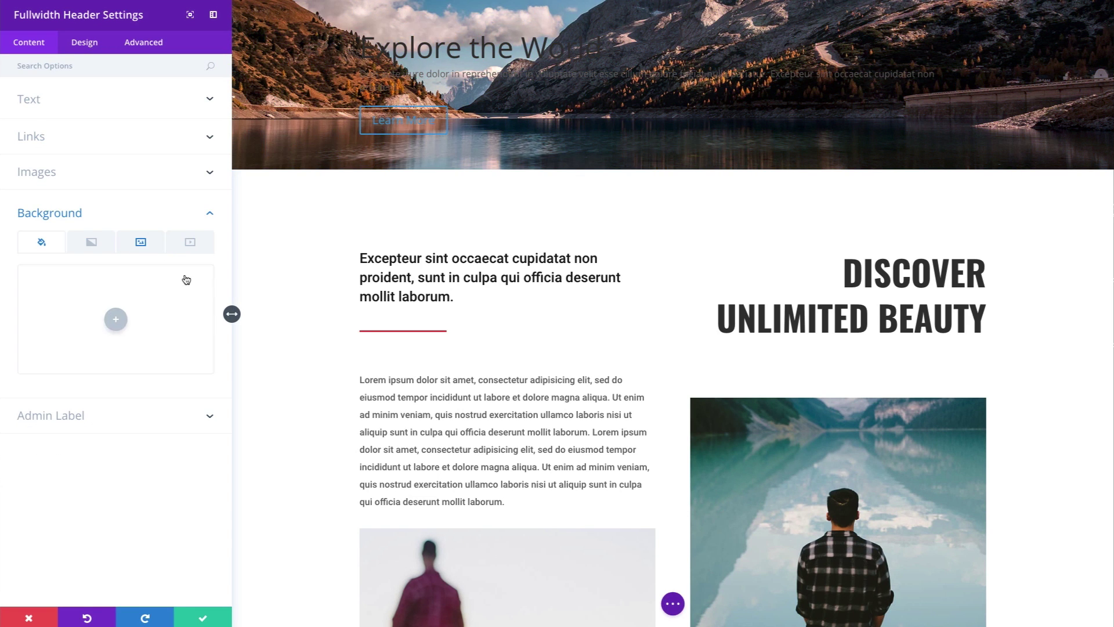
click(140, 242)
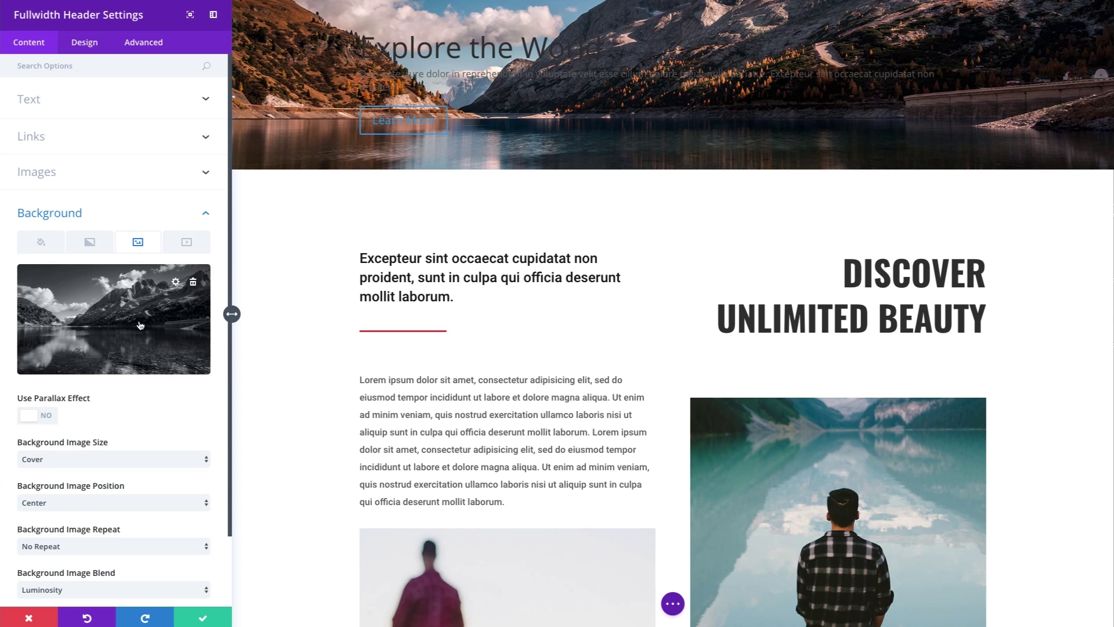
scroll(127, 447, down, 2)
click(86, 513)
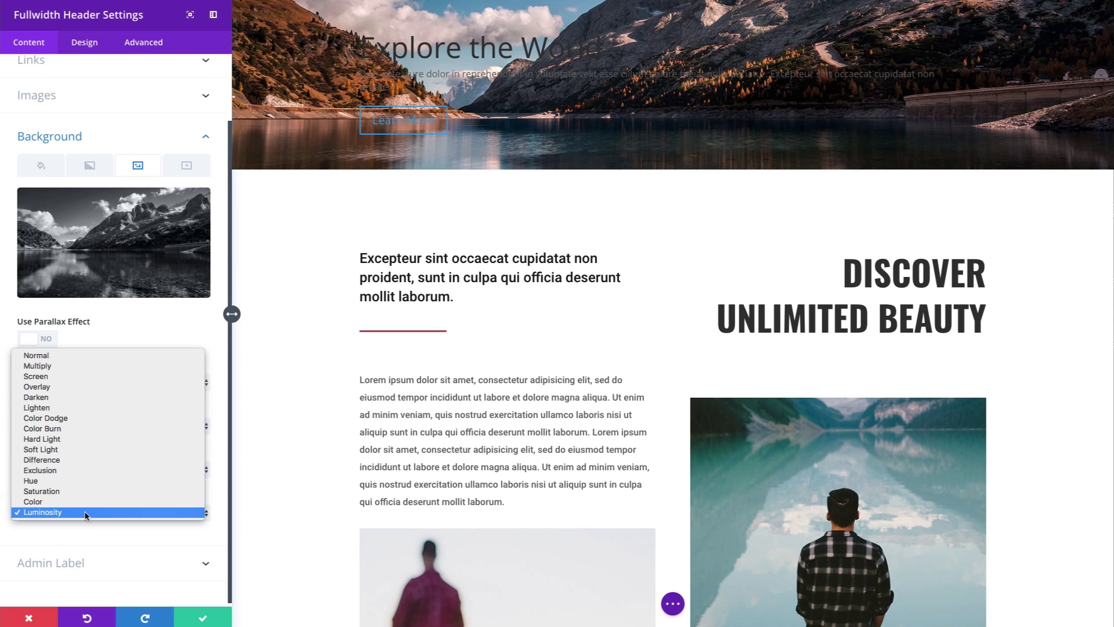
click(73, 355)
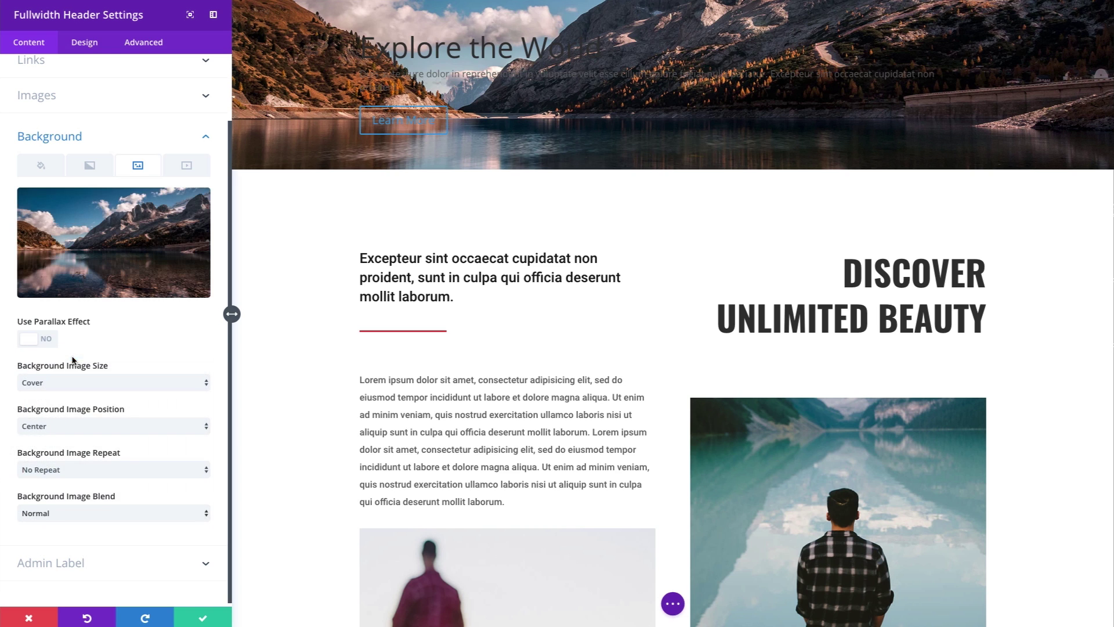
scroll(151, 346, up, 2)
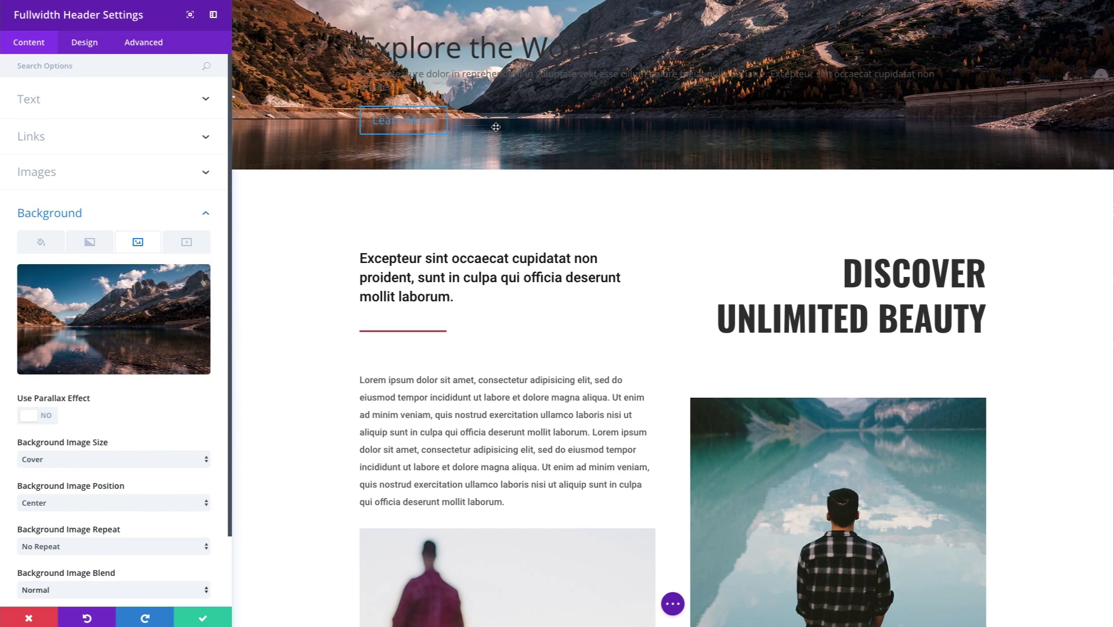
- Set the header's text and logo orientation to Center
click(90, 44)
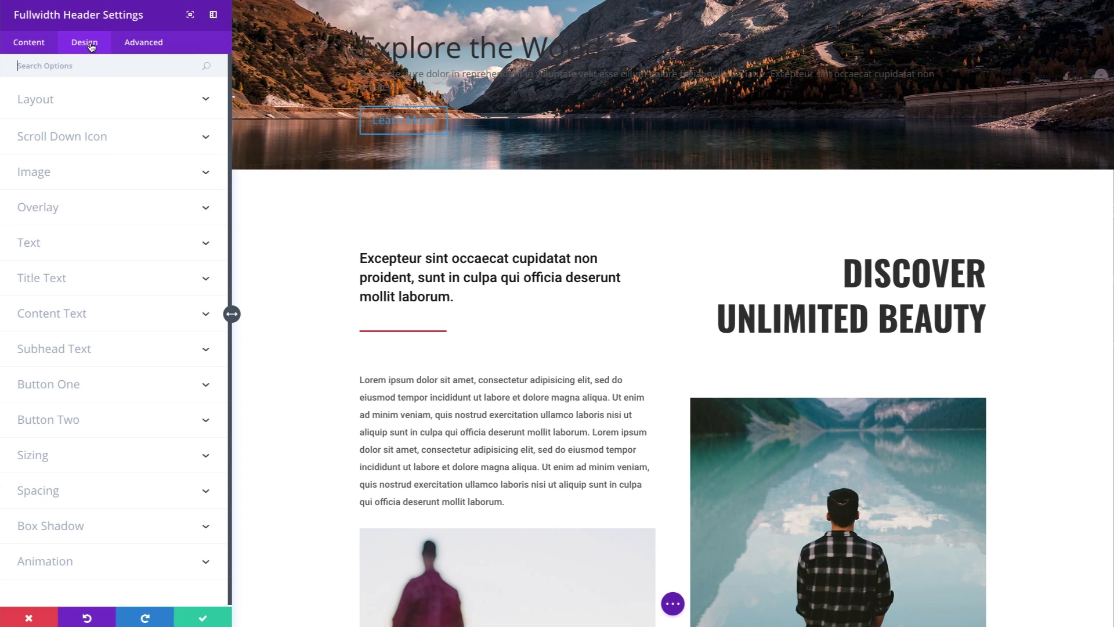
click(100, 107)
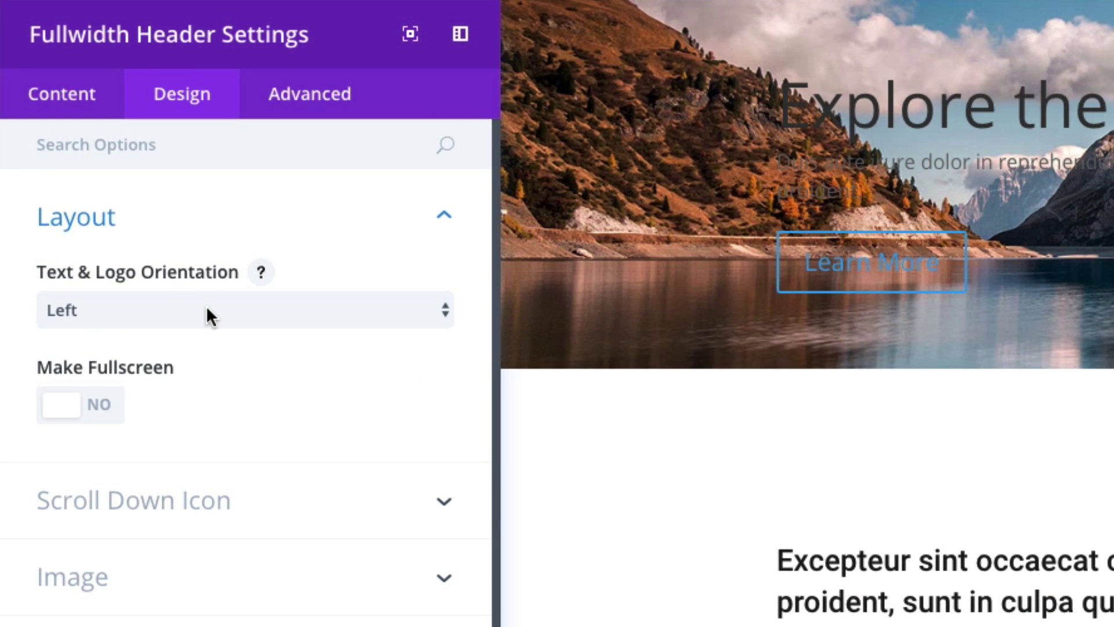
click(168, 308)
click(168, 309)
click(181, 313)
click(196, 335)
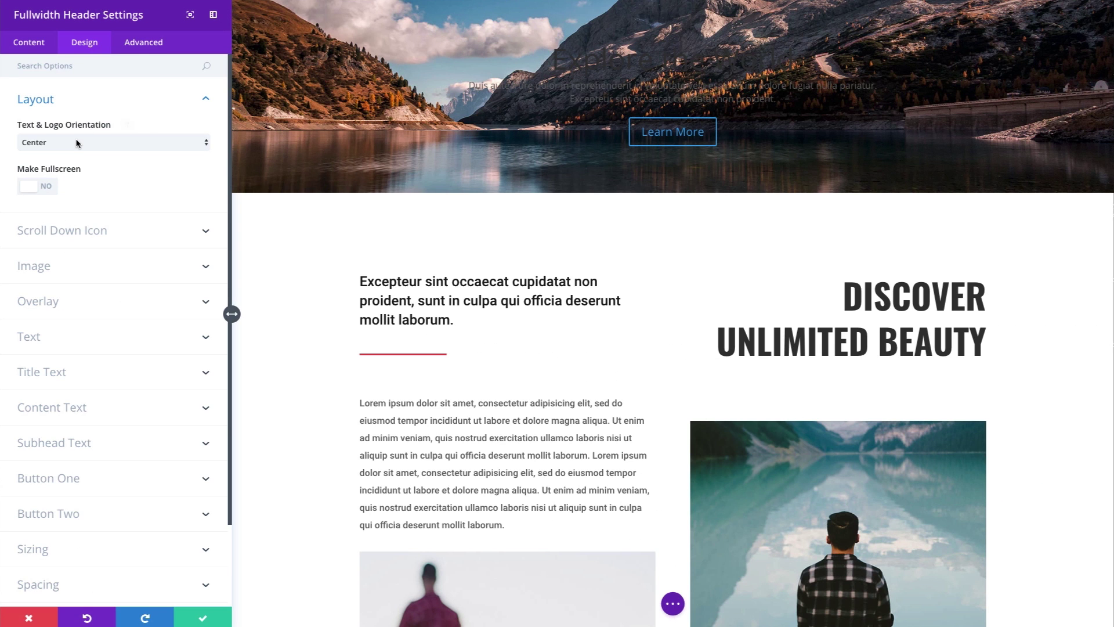
- Set the header's text and logo orientation back to Left and make the header fullscreen
click(76, 142)
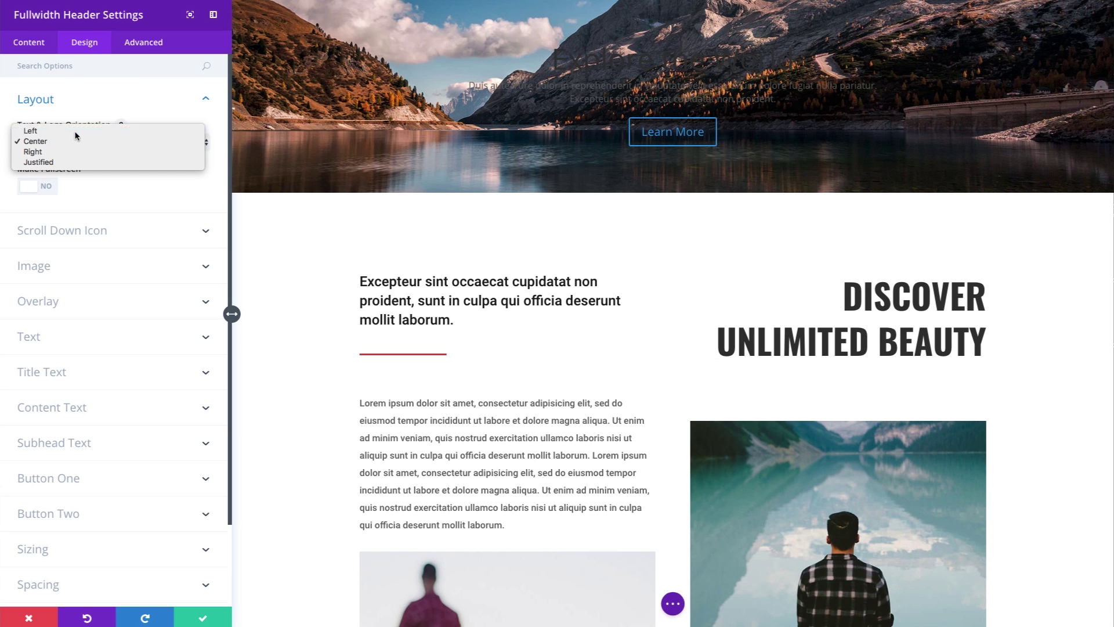
click(72, 131)
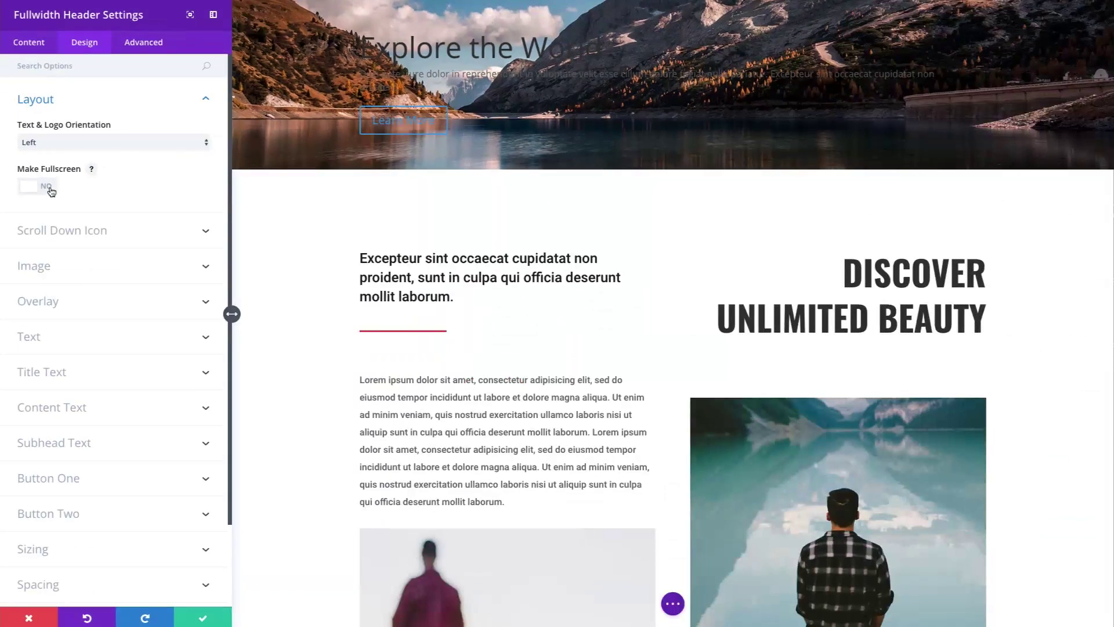
click(51, 192)
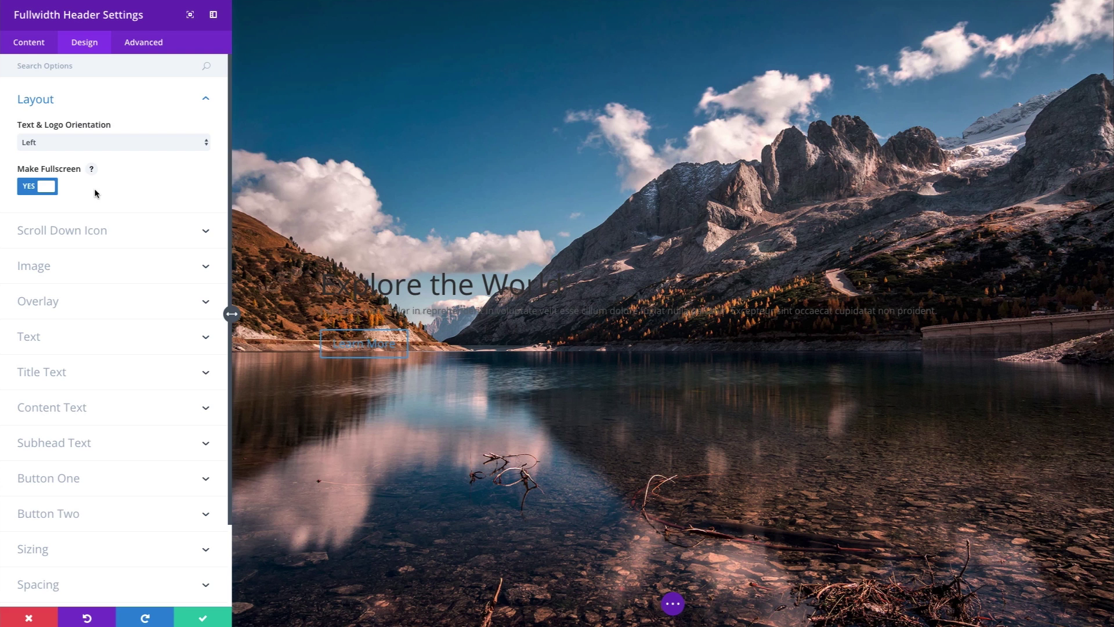
- Show the scroll down button on the header and test it on the page
click(99, 231)
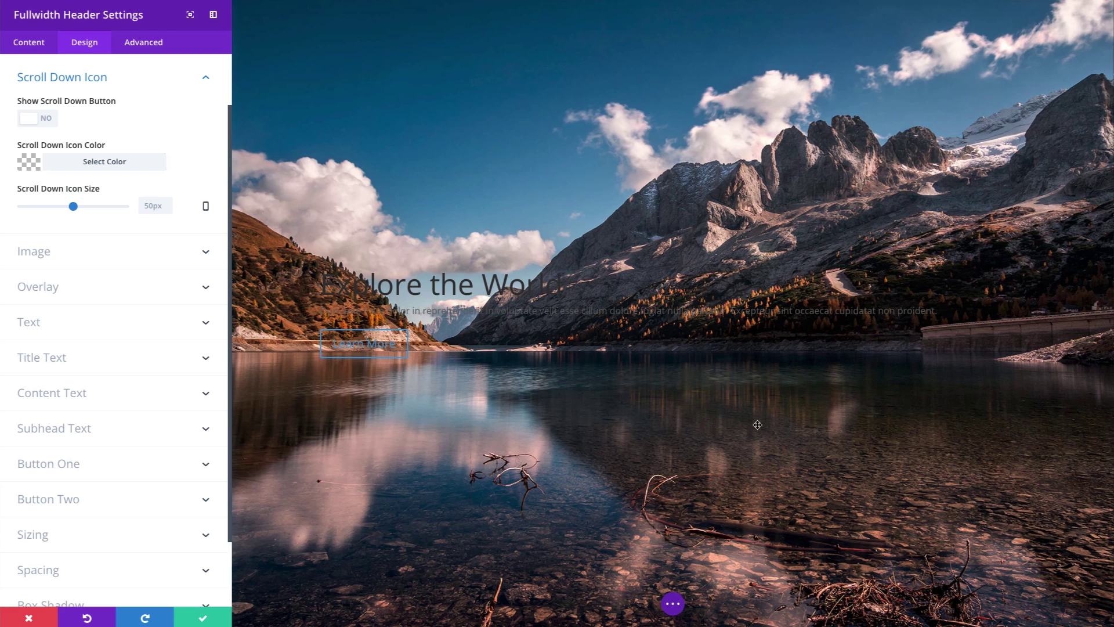
click(50, 119)
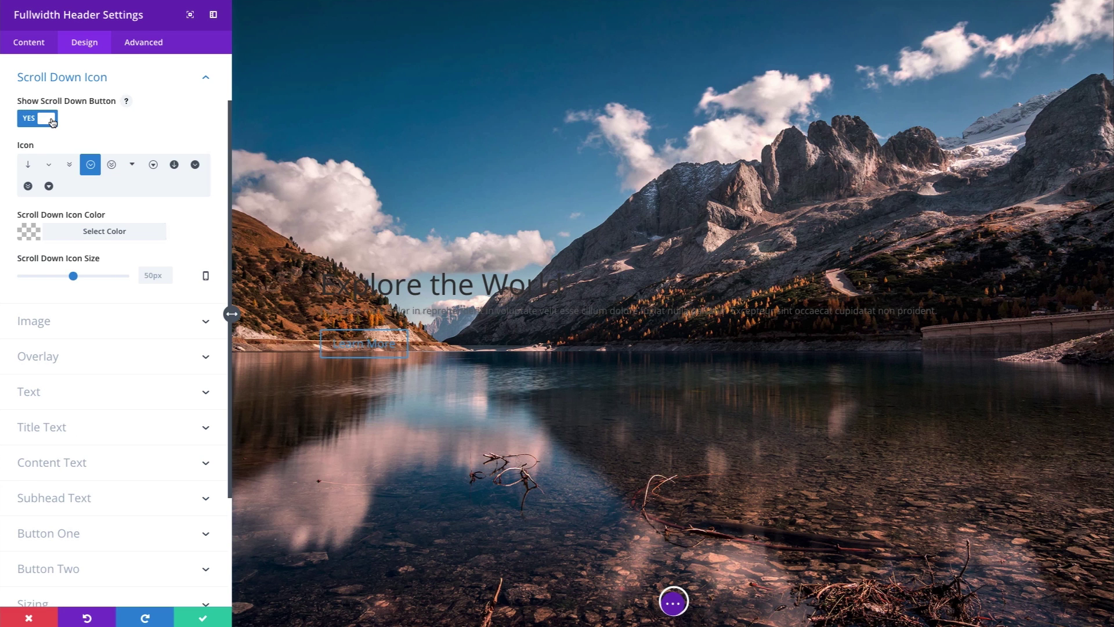
scroll(754, 577, down, 1)
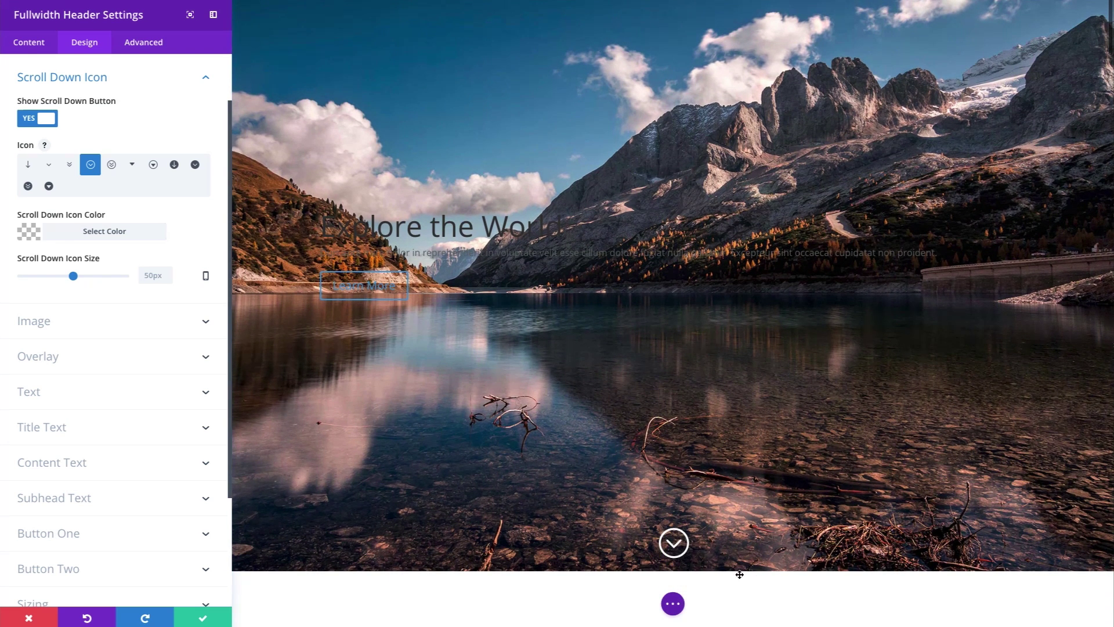
click(680, 544)
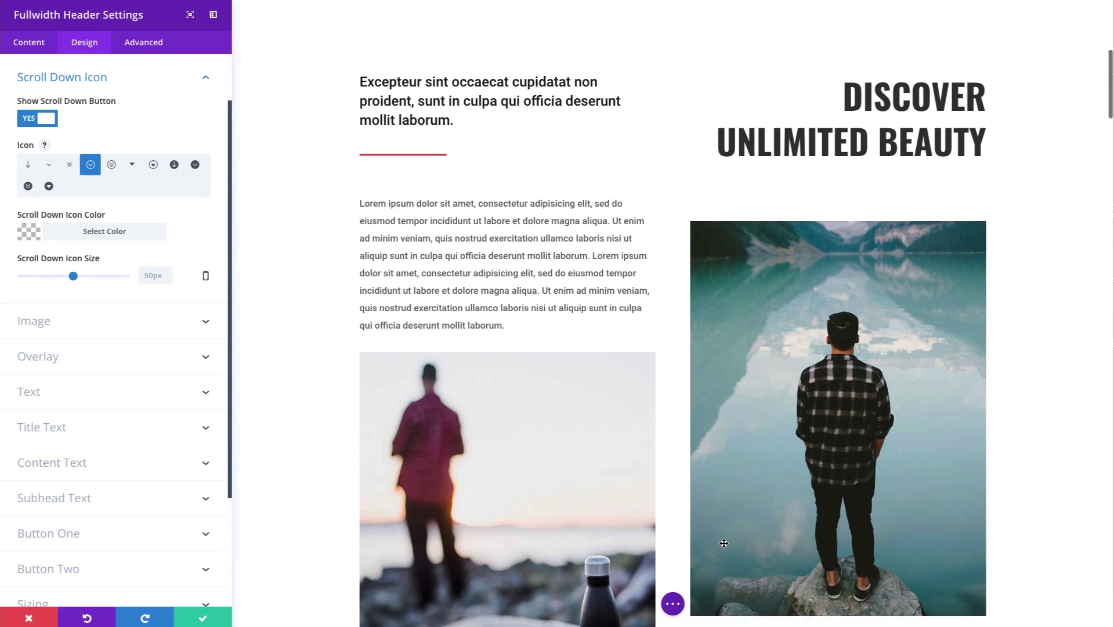
scroll(724, 543, up, 10)
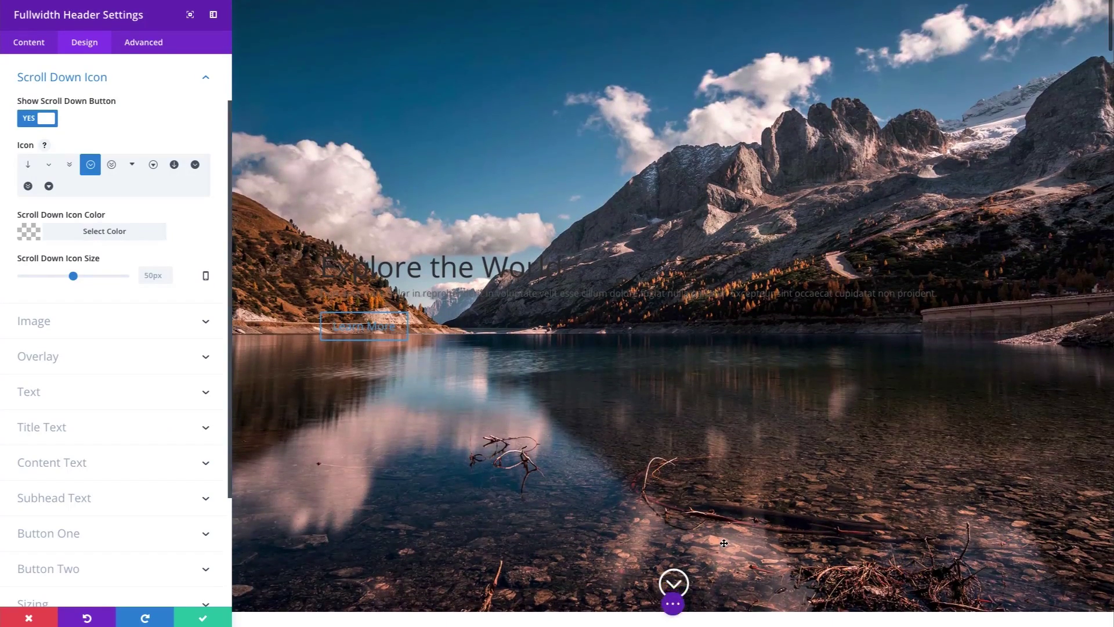
scroll(724, 542, down, 2)
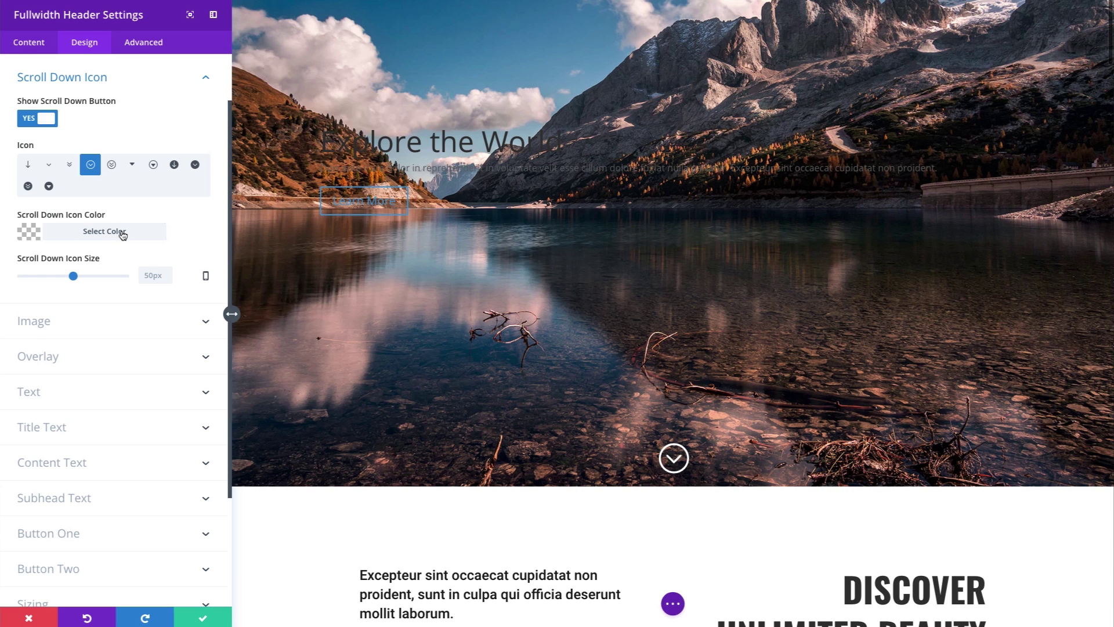
- Set the scroll down icon size to 59px and hide the scroll down button
scroll(117, 252, down, 1)
mouse_move(74, 226)
mouse_down()
mouse_move(58, 226)
mouse_move(128, 226)
mouse_move(84, 225)
mouse_up()
scroll(140, 218, up, 2)
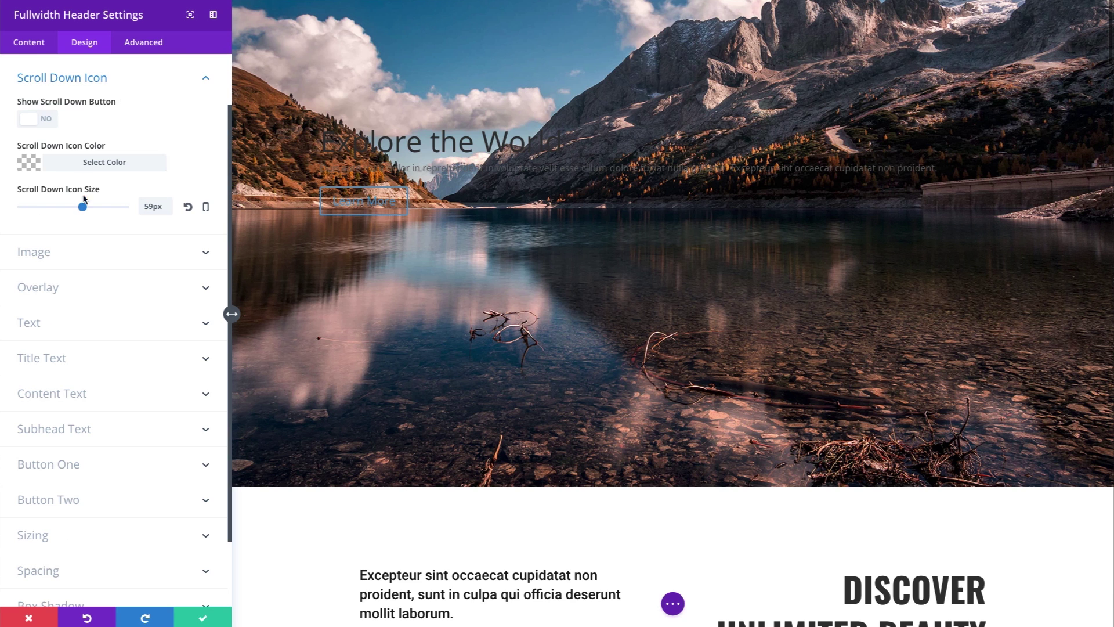
- Add the desk lamp photo business-09.jpg from the media library as the header image
click(71, 260)
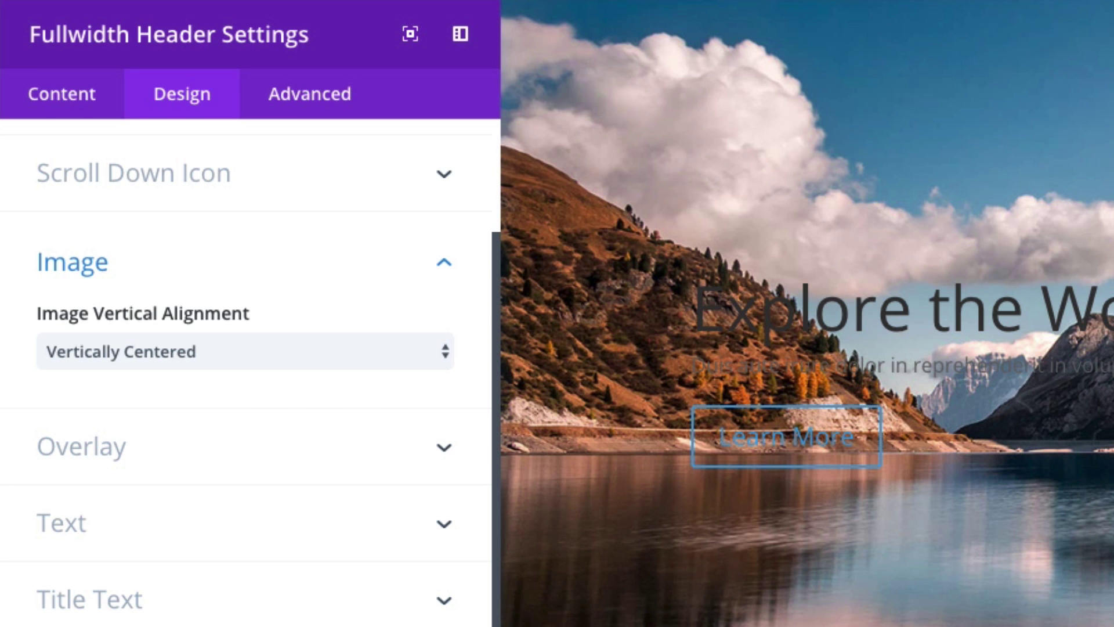
click(37, 97)
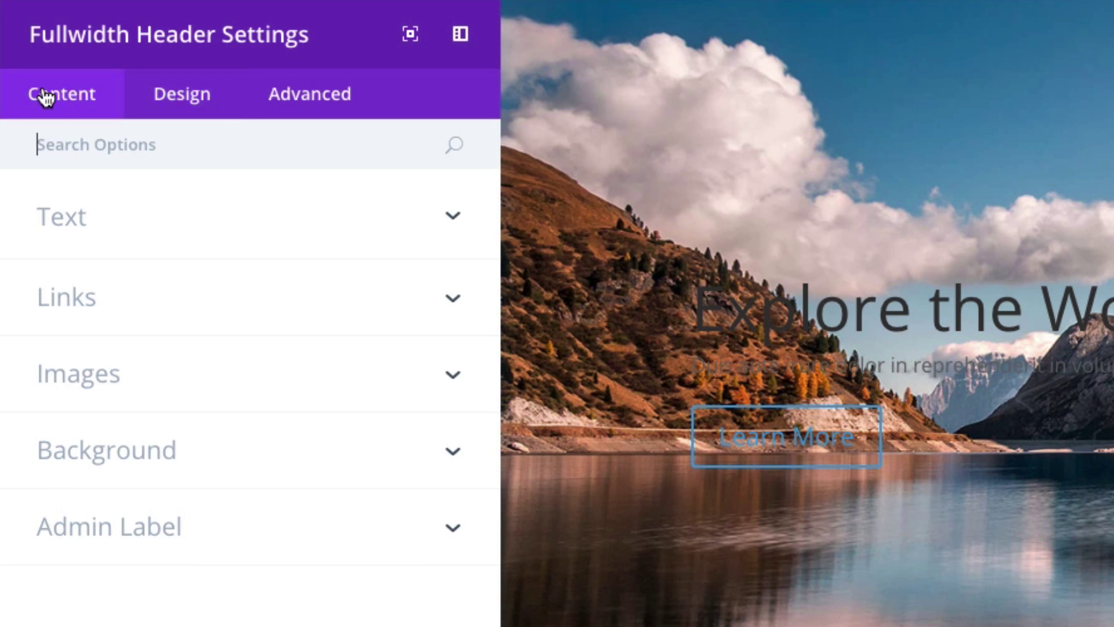
click(93, 388)
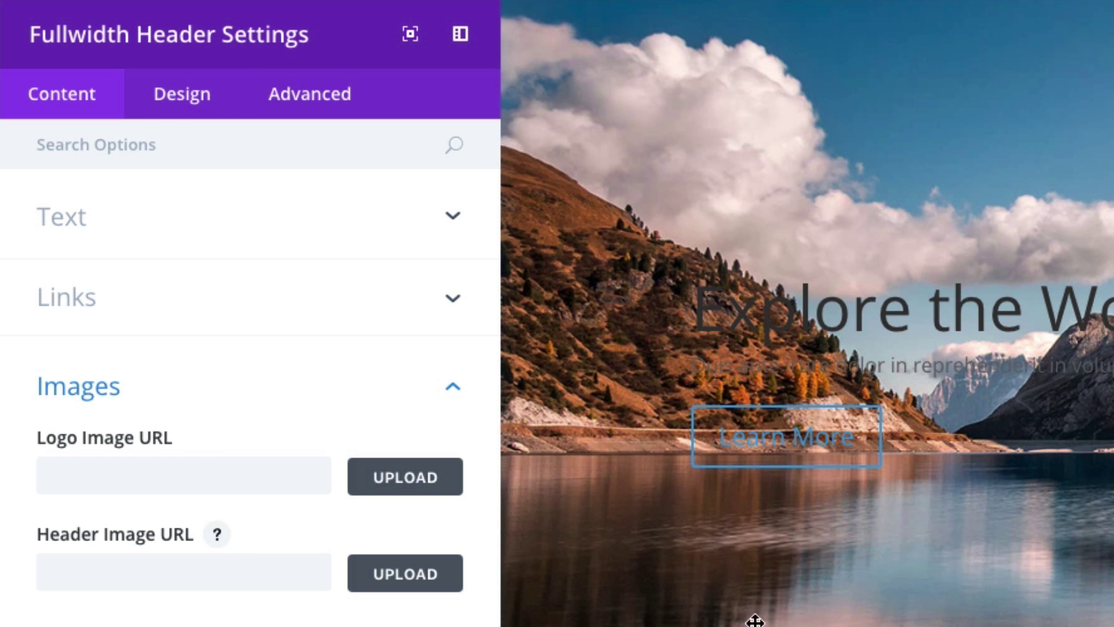
click(430, 586)
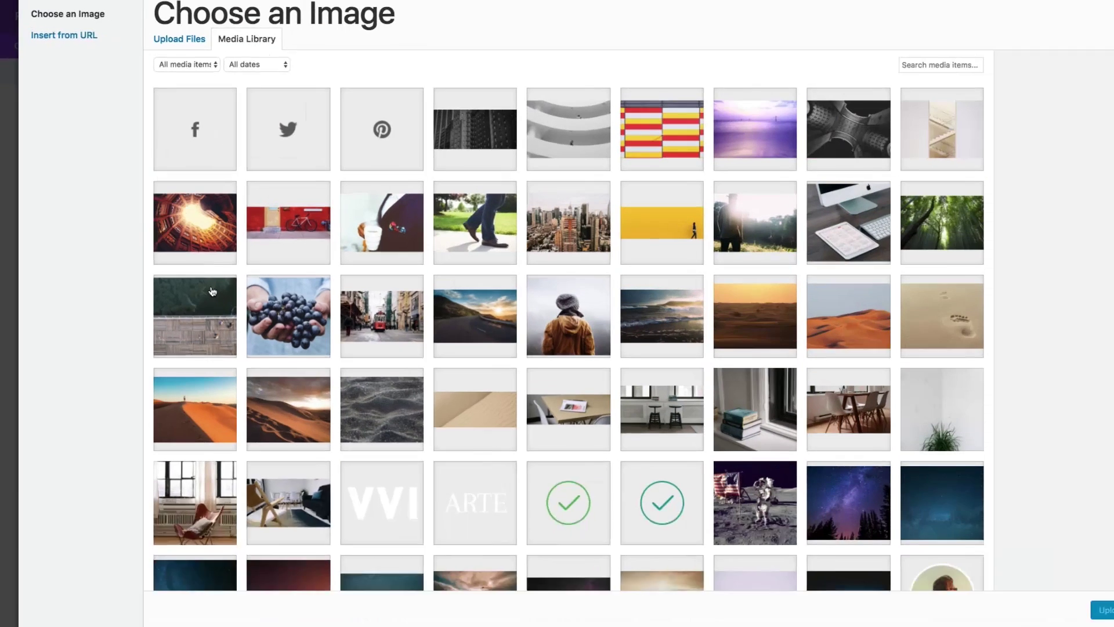
scroll(723, 356, down, 5)
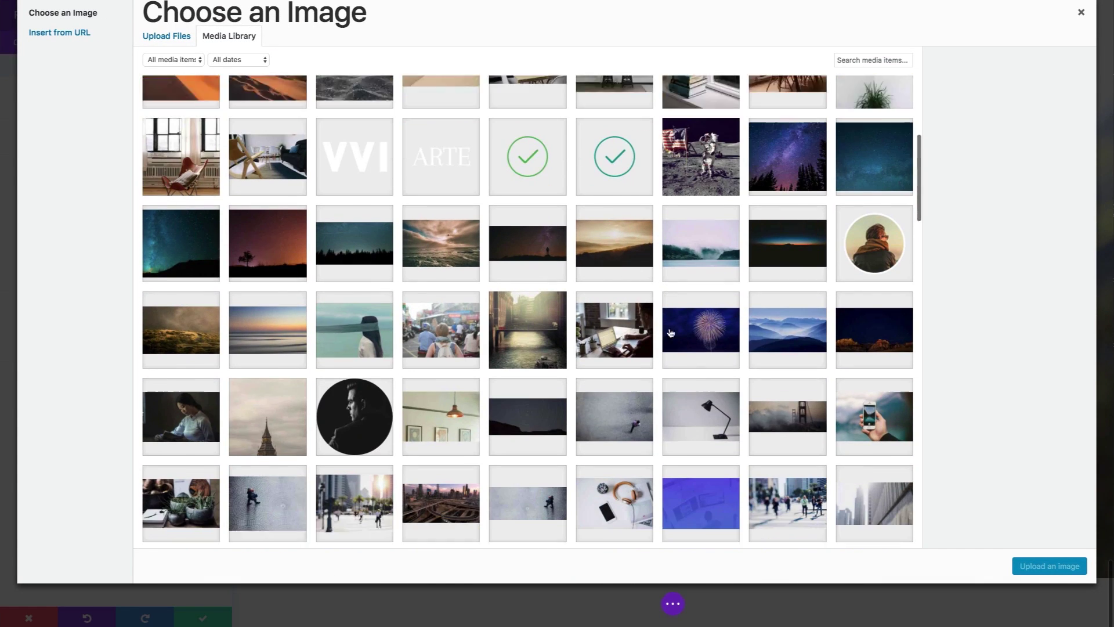
click(691, 375)
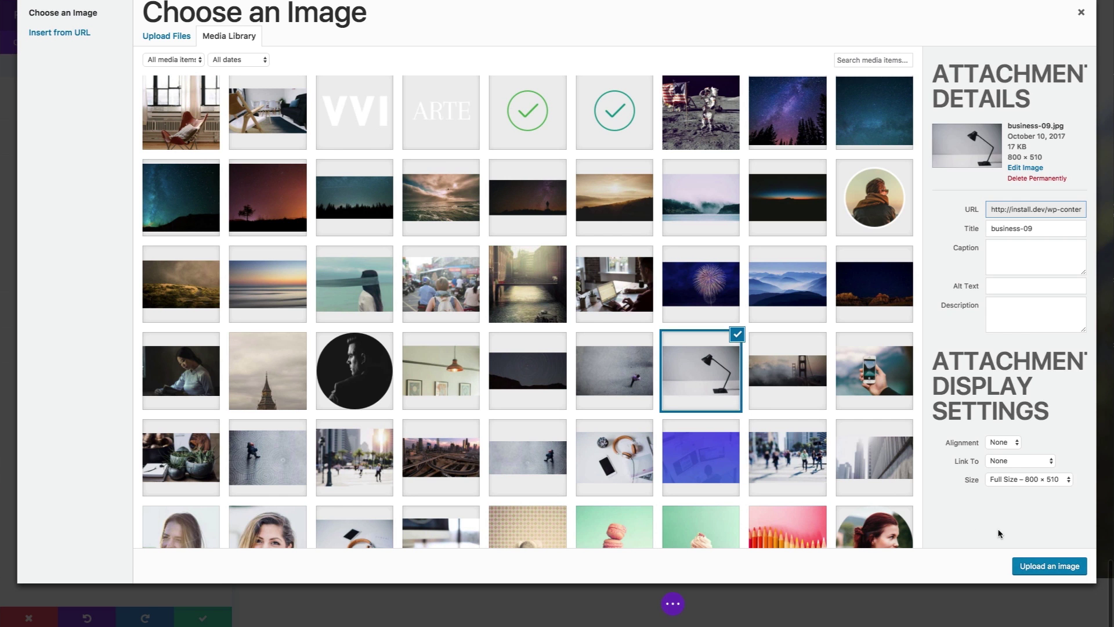
click(1029, 566)
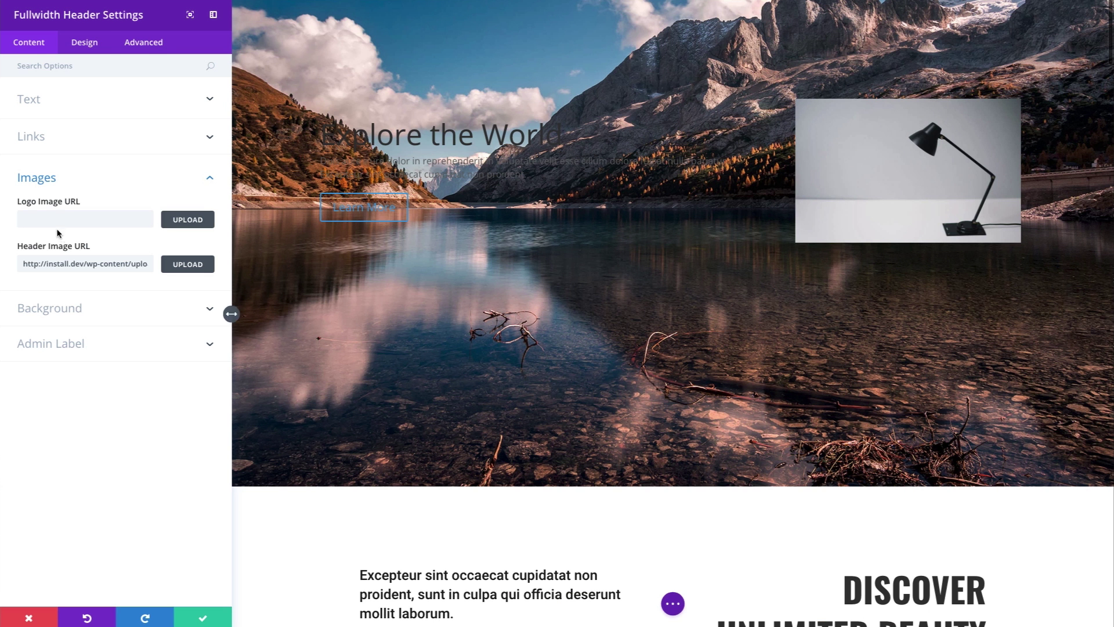
- Try the Bottom vertical alignment for the header image and set it back to Vertically Centered
click(88, 51)
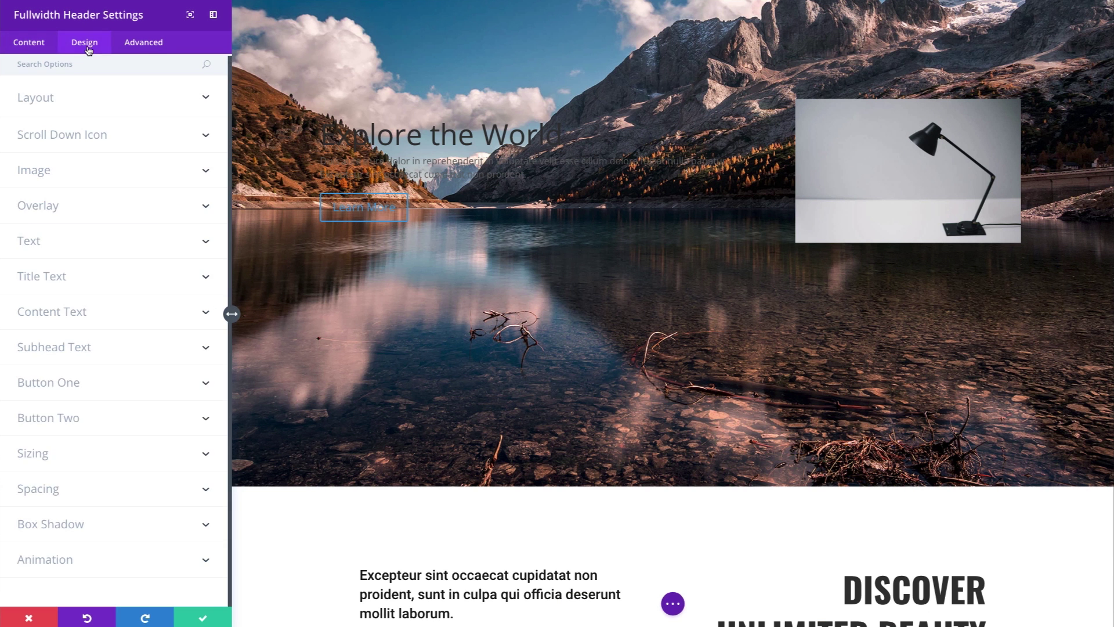
click(55, 187)
scroll(64, 187, down, 1)
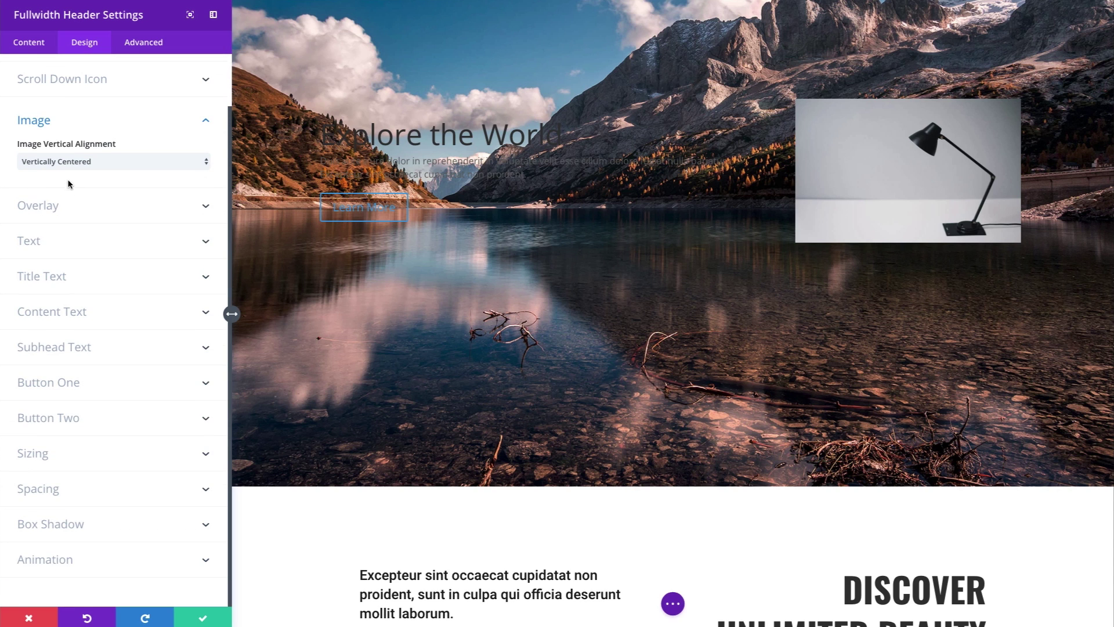
click(74, 169)
click(71, 172)
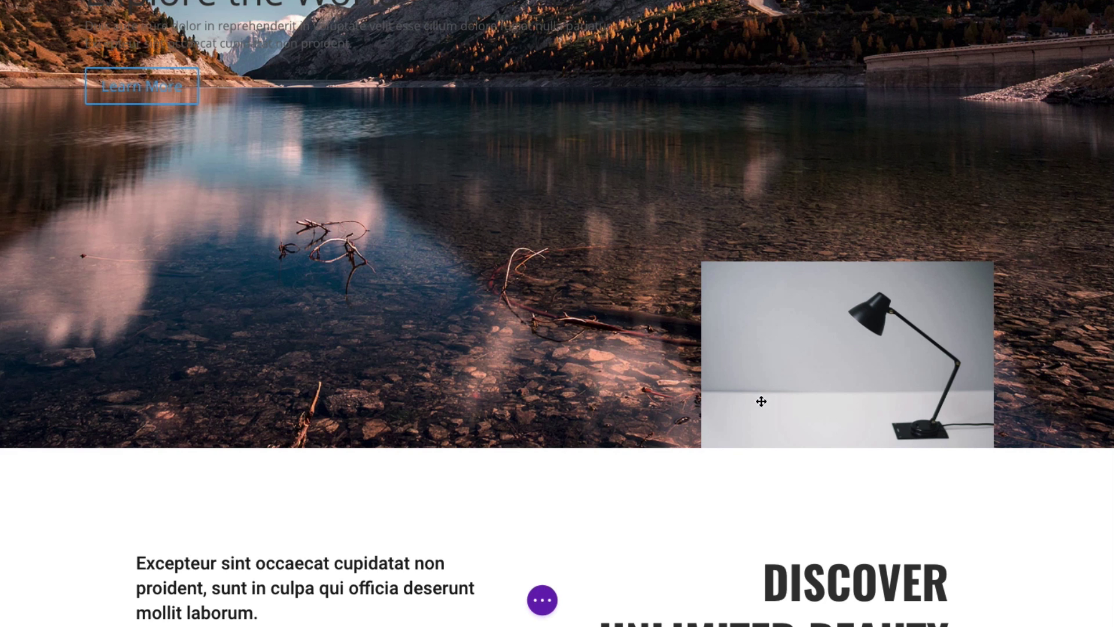
click(826, 266)
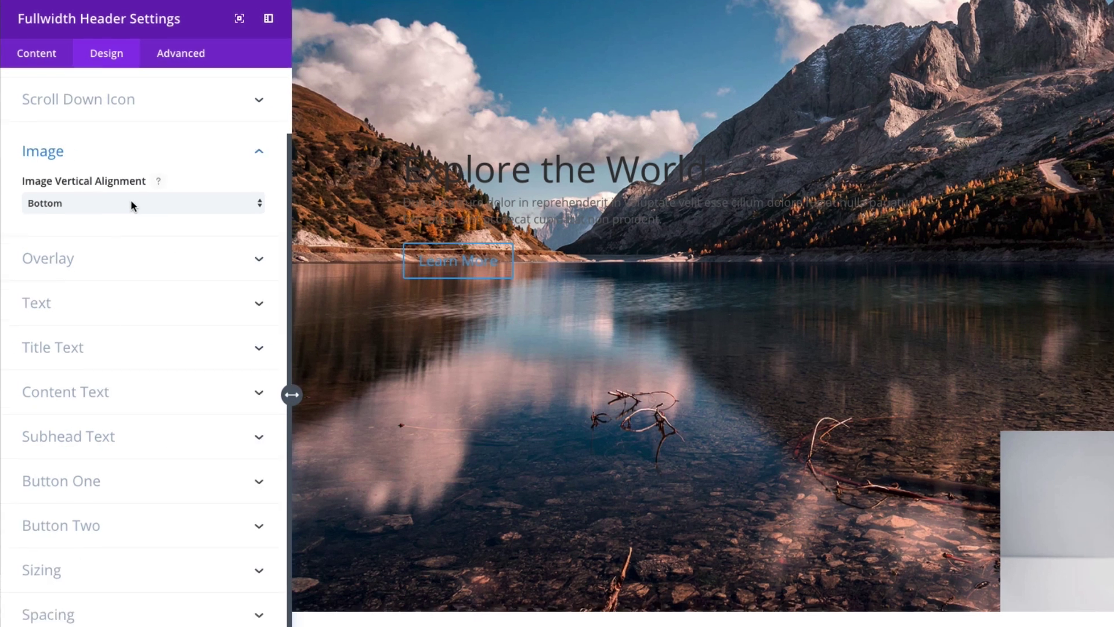
click(135, 210)
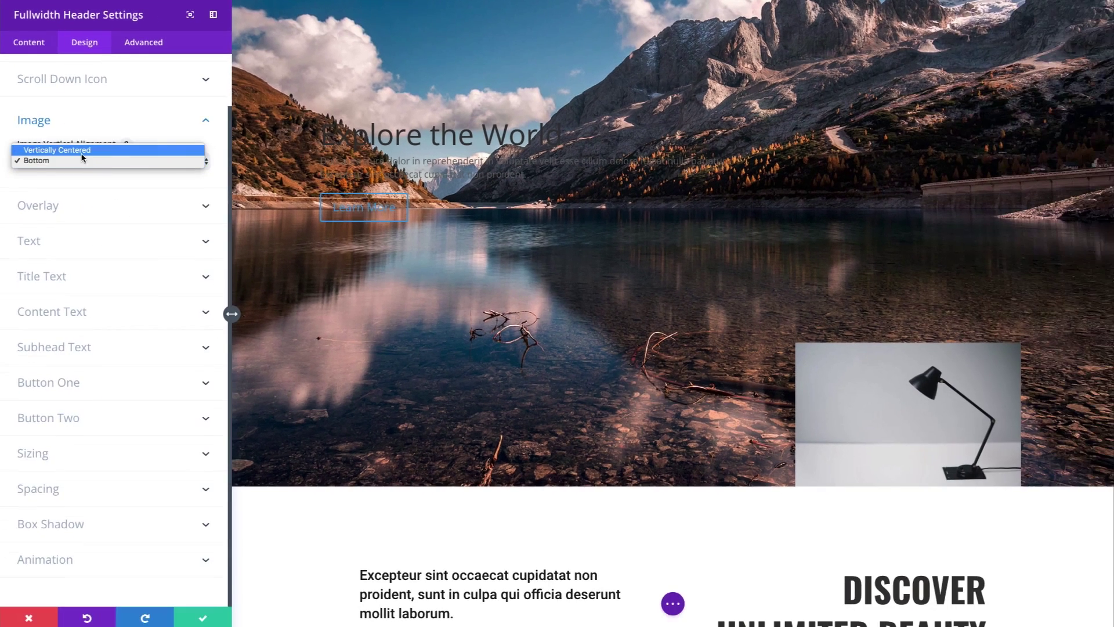
click(81, 151)
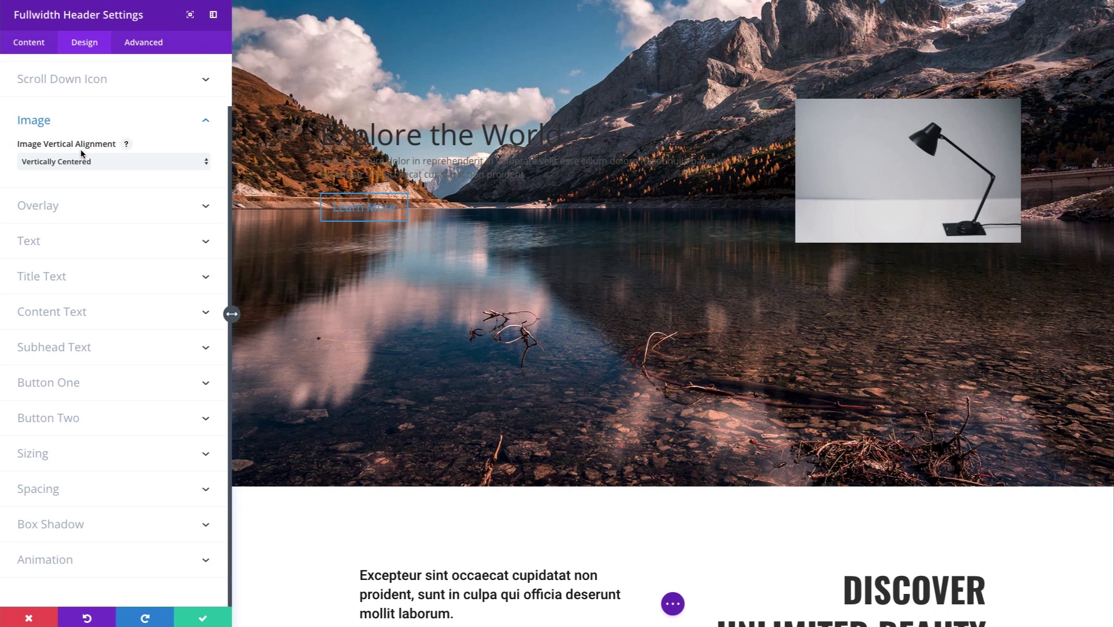
- Remove the desk lamp header image by clearing its URL
click(33, 42)
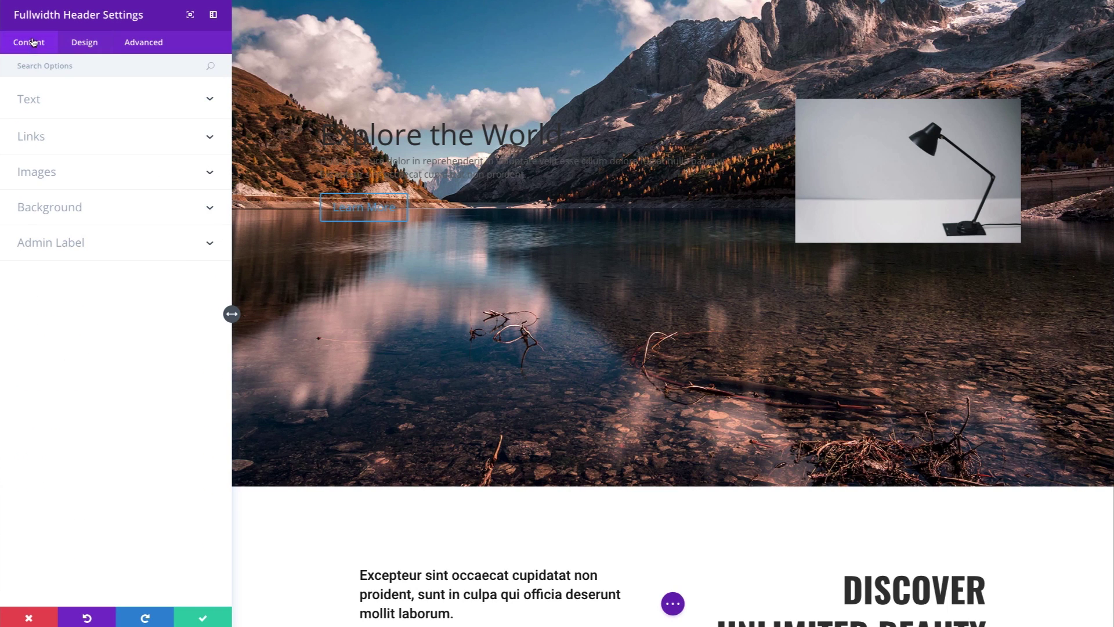
click(82, 180)
click(106, 264)
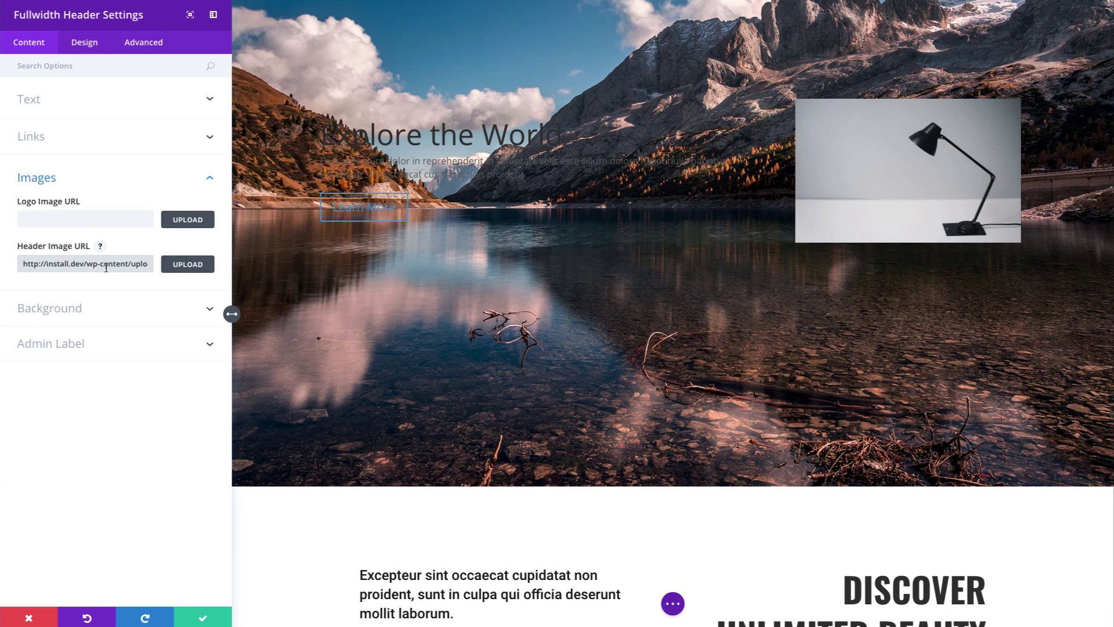
triple_click(105, 265)
key(BackSpace)
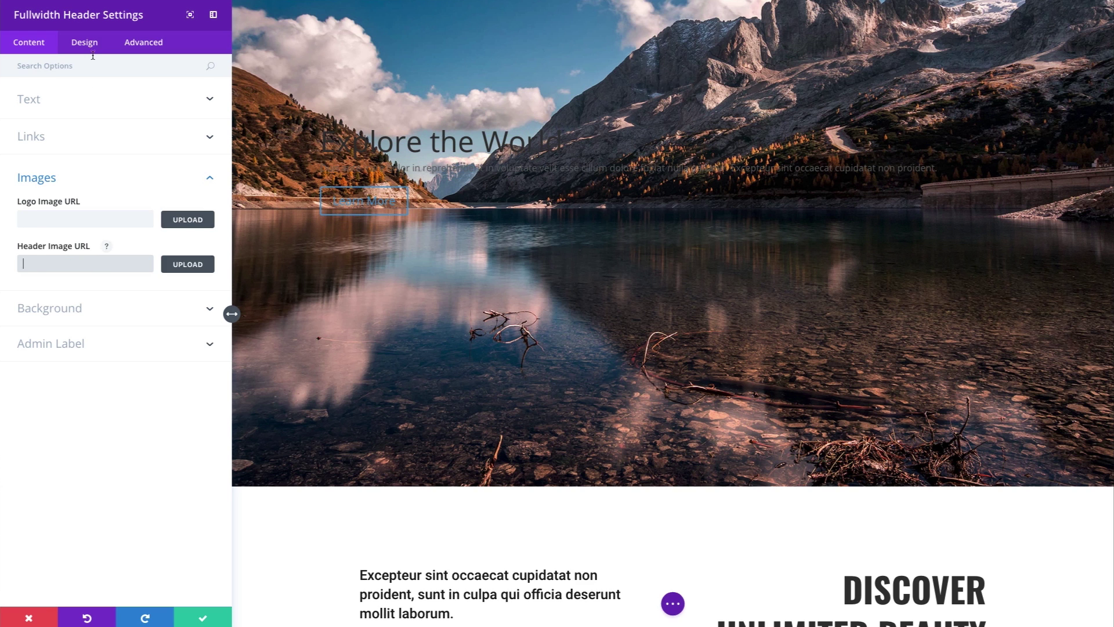
- Set the header's text color to Light
click(87, 43)
click(60, 215)
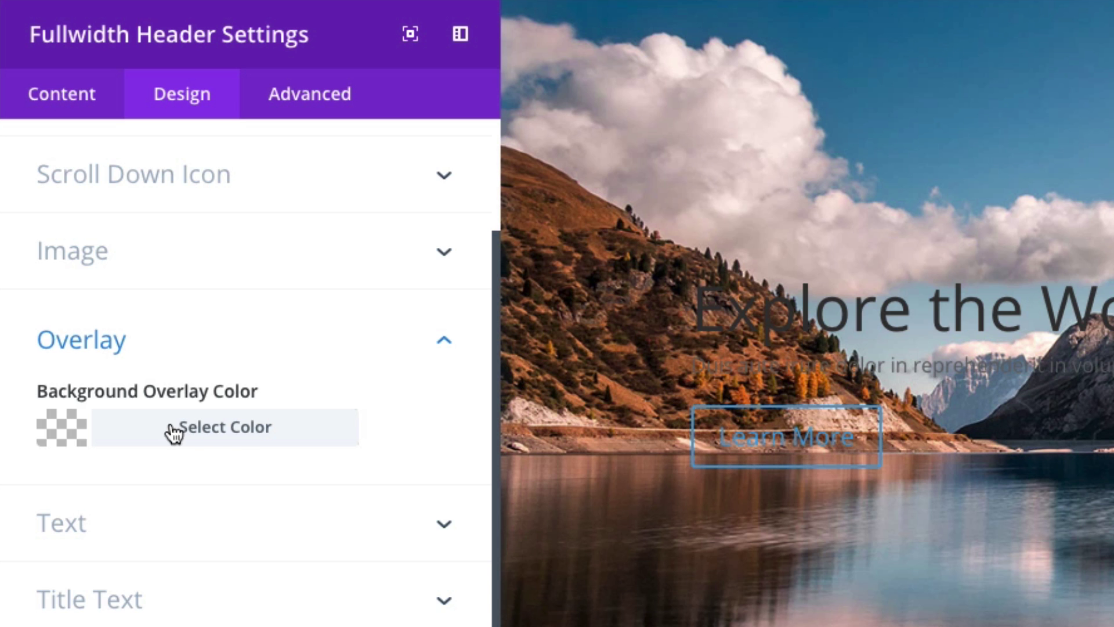
click(174, 524)
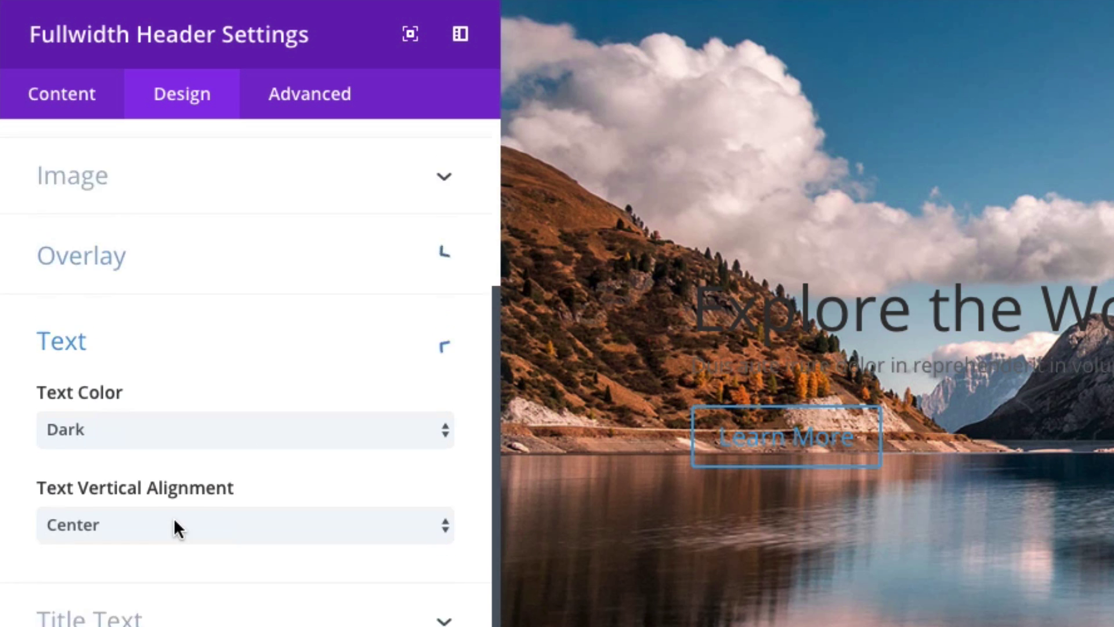
click(119, 406)
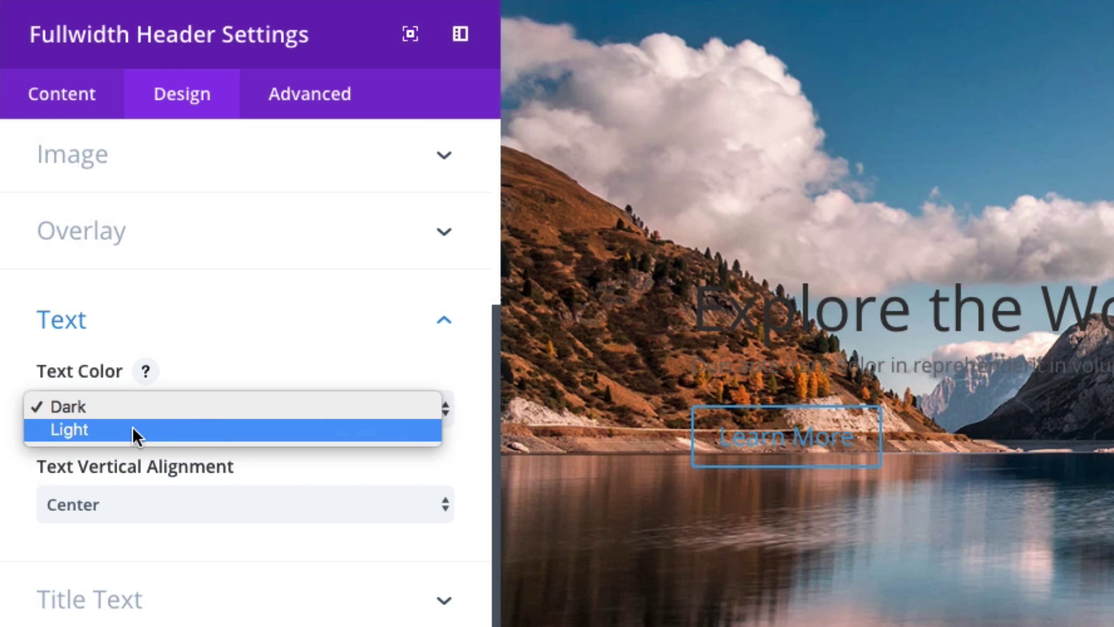
key(Escape)
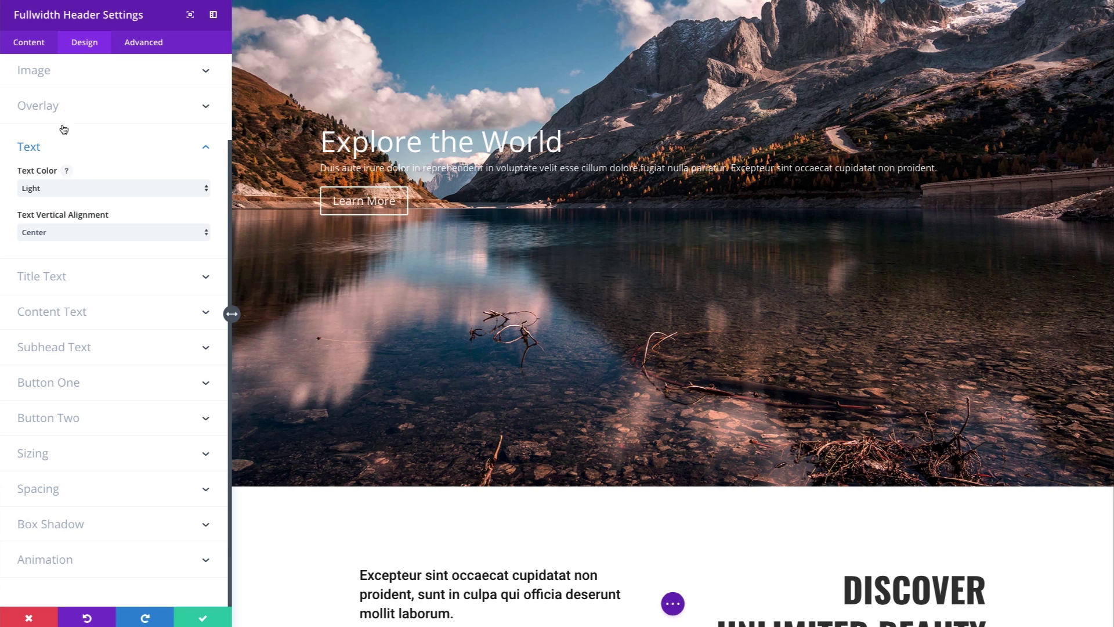
- Set the header's background overlay color to the copied dark blue RGBA value with 0.86 opacity
click(67, 107)
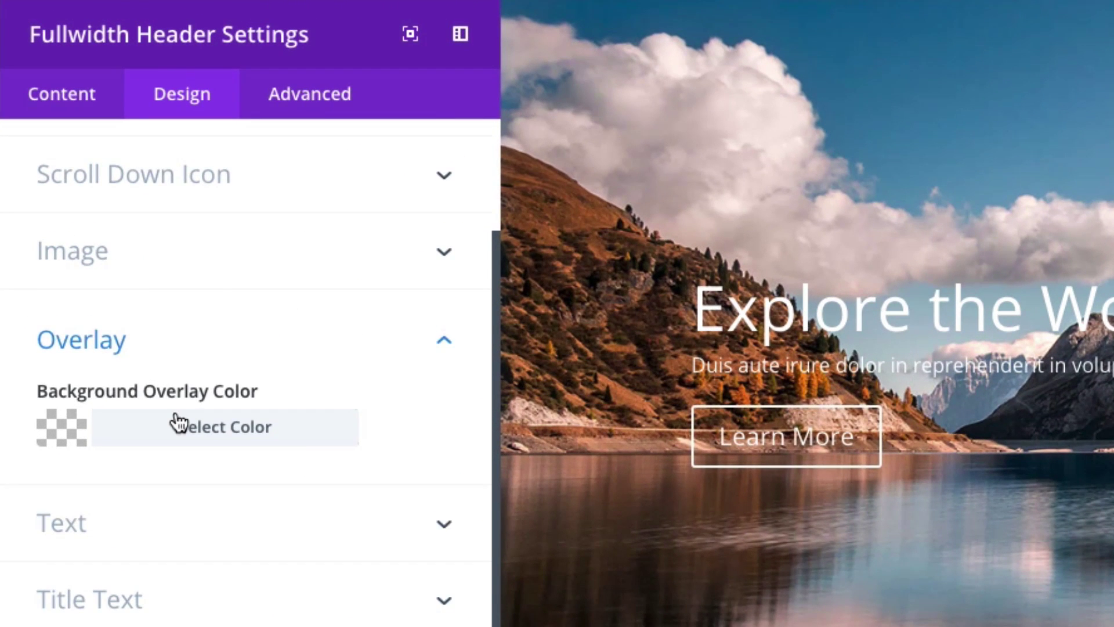
click(178, 422)
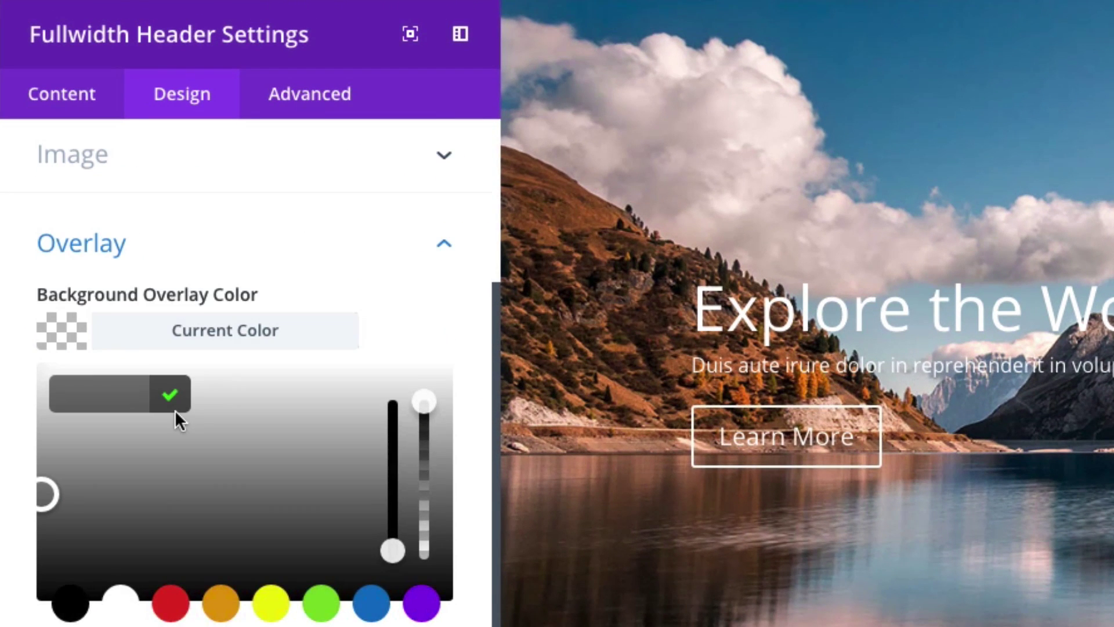
scroll(209, 395, up, 1)
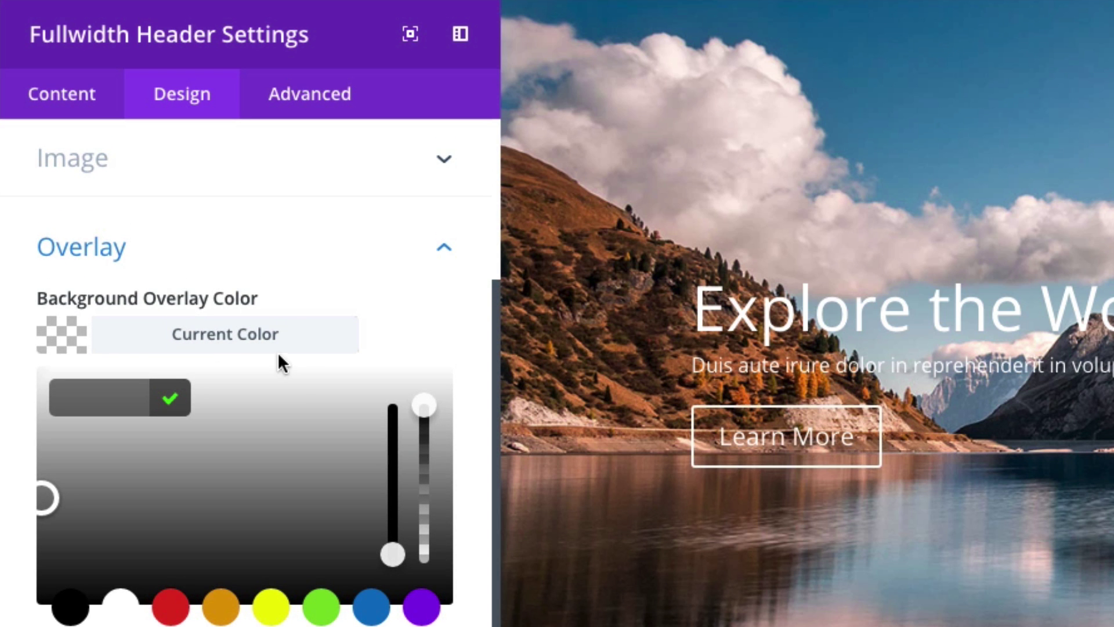
scroll(322, 345, down, 1)
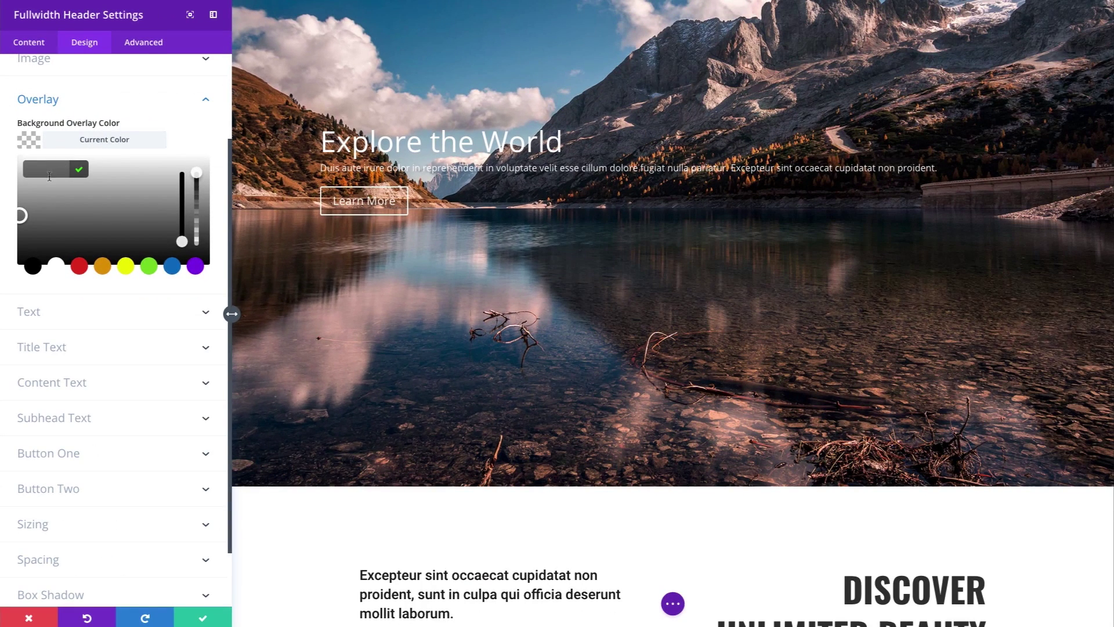
key(ctrl+v)
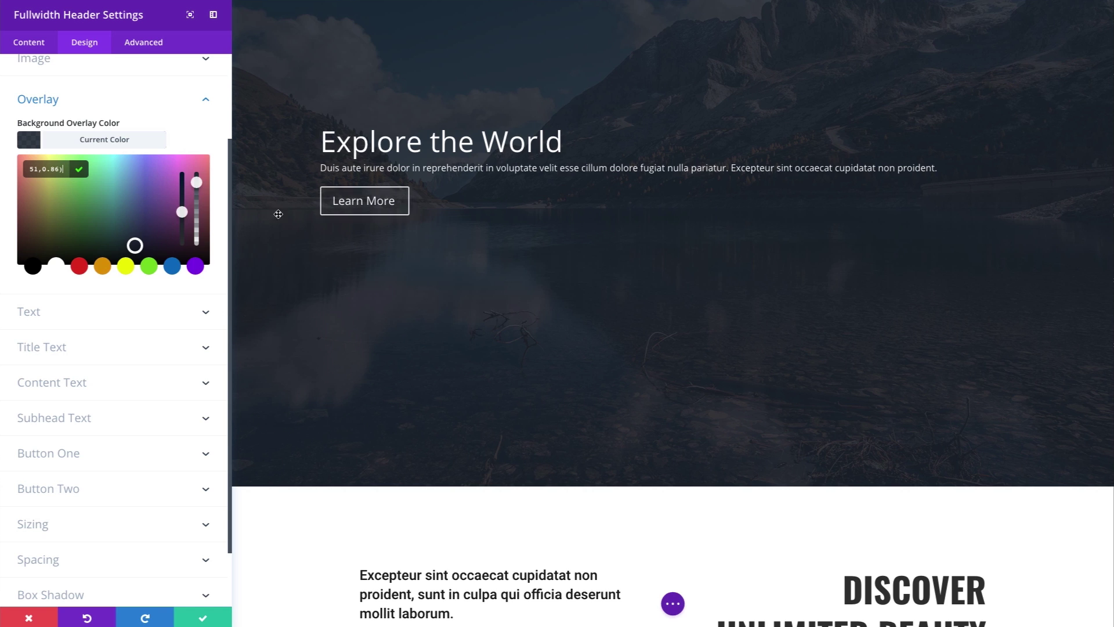
key(Return)
mouse_move(201, 184)
mouse_down()
mouse_move(198, 176)
mouse_move(198, 195)
mouse_move(197, 180)
mouse_up()
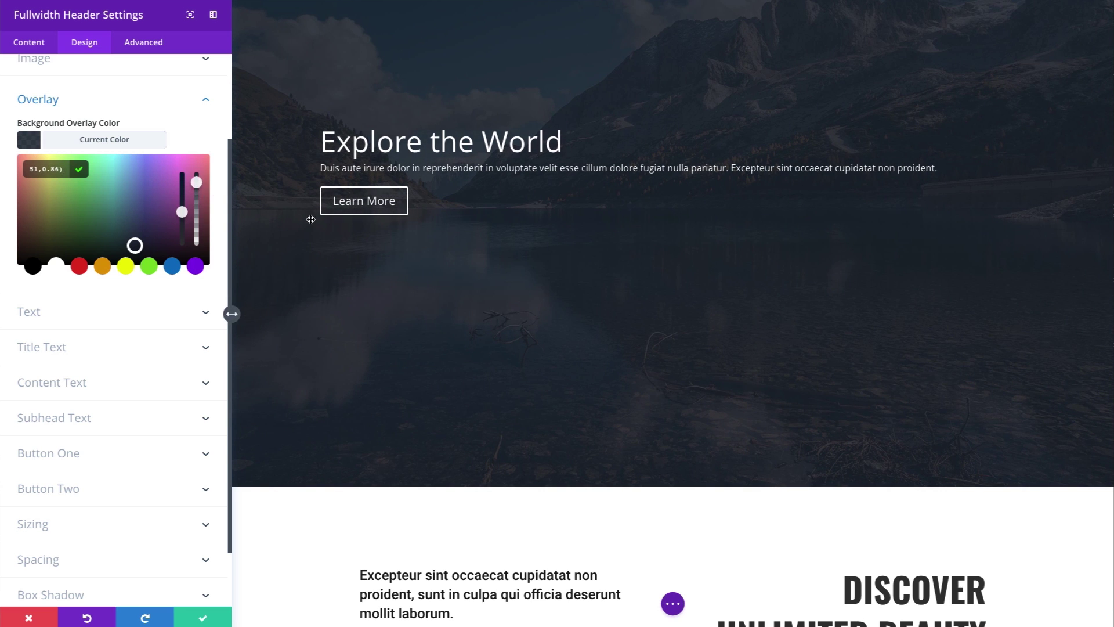
scroll(710, 273, up, 2)
scroll(710, 273, up, 3)
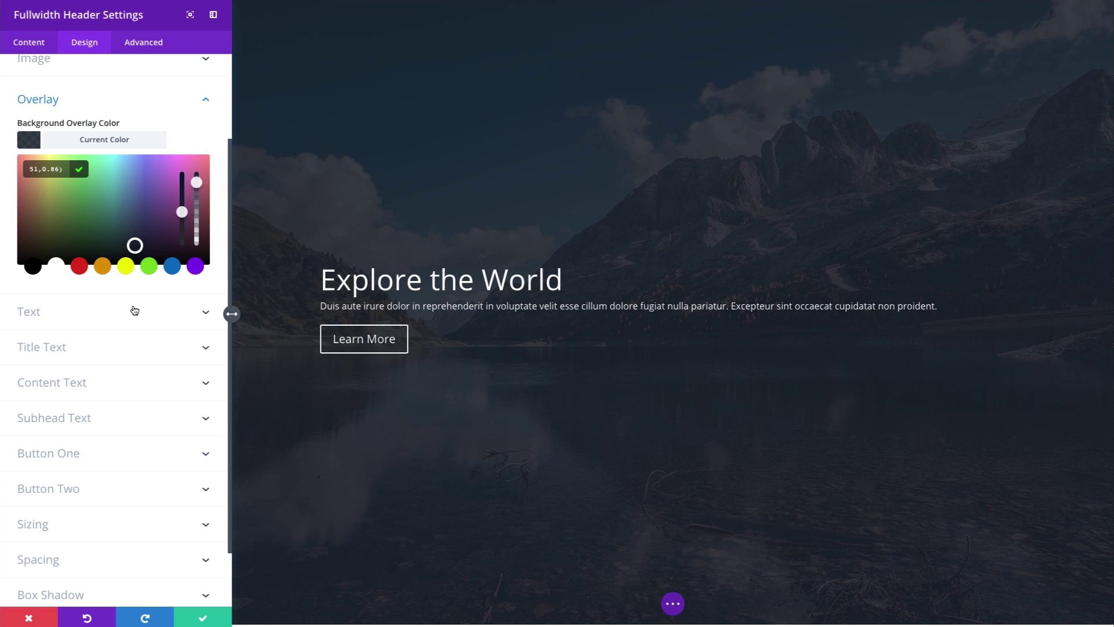
- Try the Bottom vertical alignment for the header text and set it back to Center
click(135, 312)
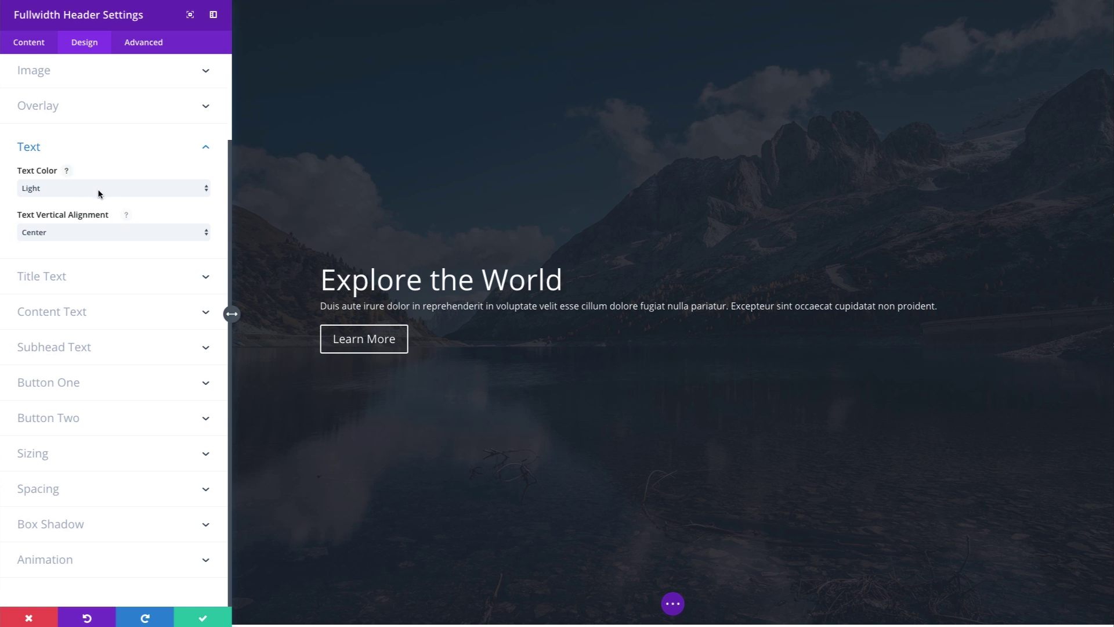
click(70, 233)
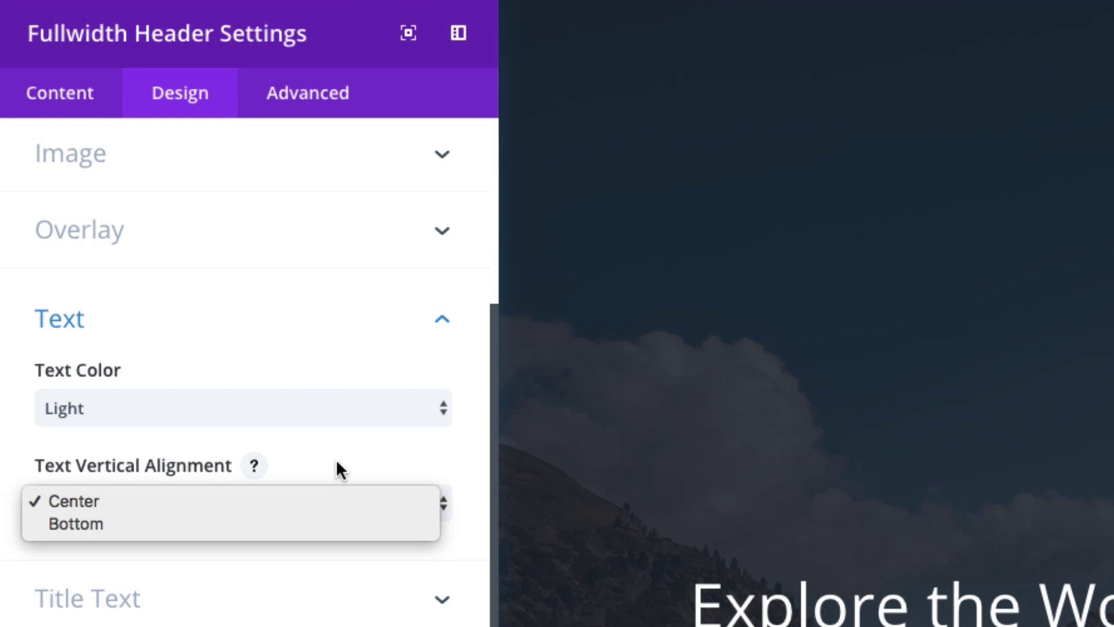
click(337, 464)
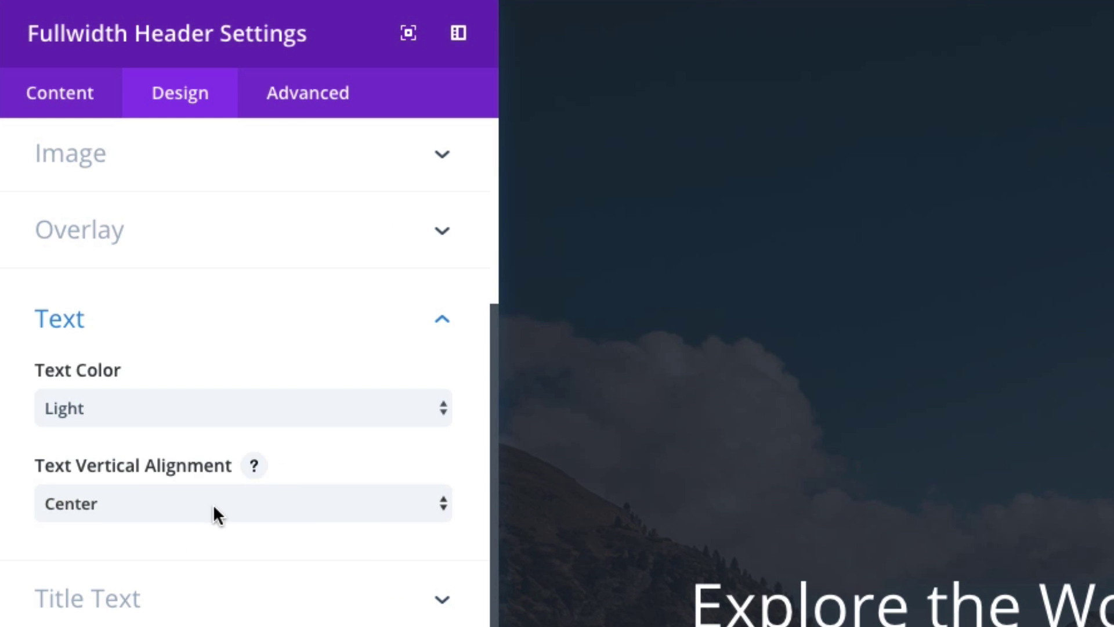
click(166, 506)
click(168, 523)
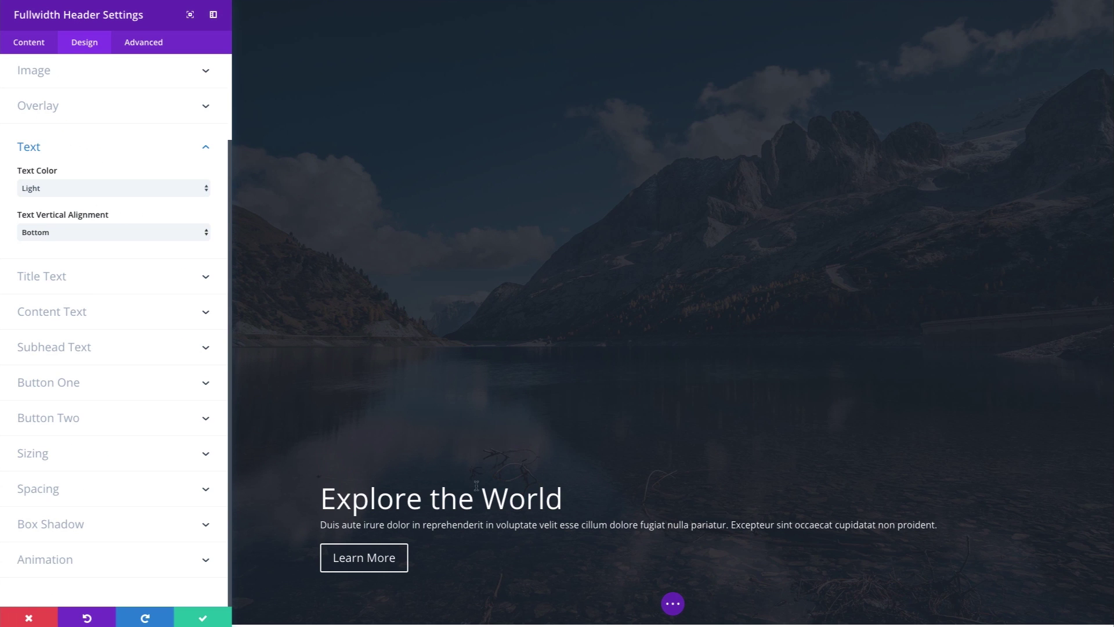
click(91, 235)
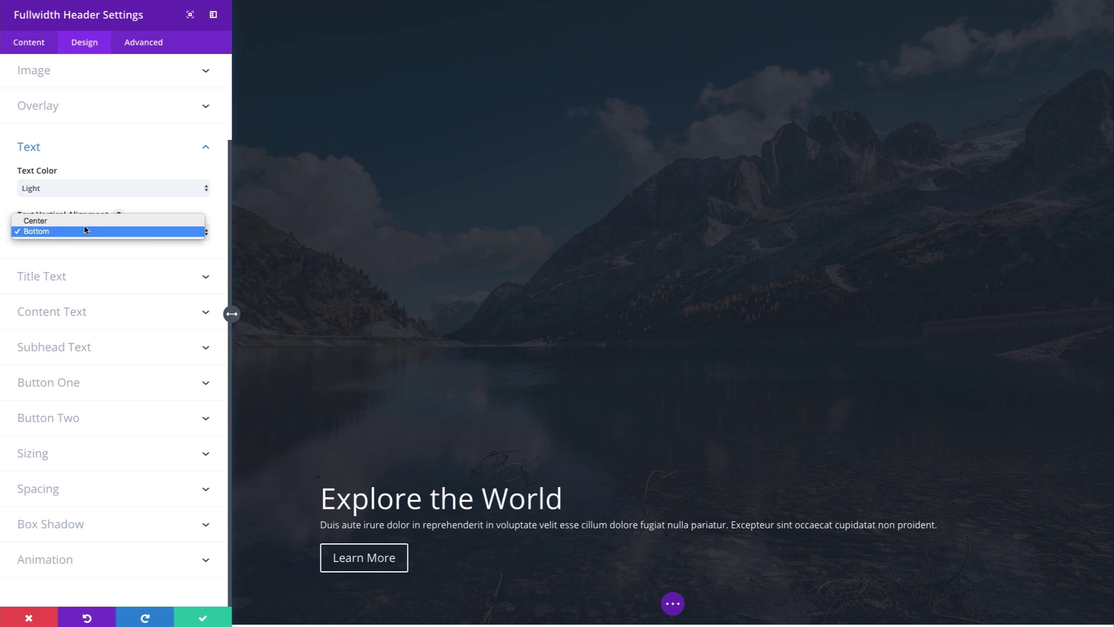
click(83, 222)
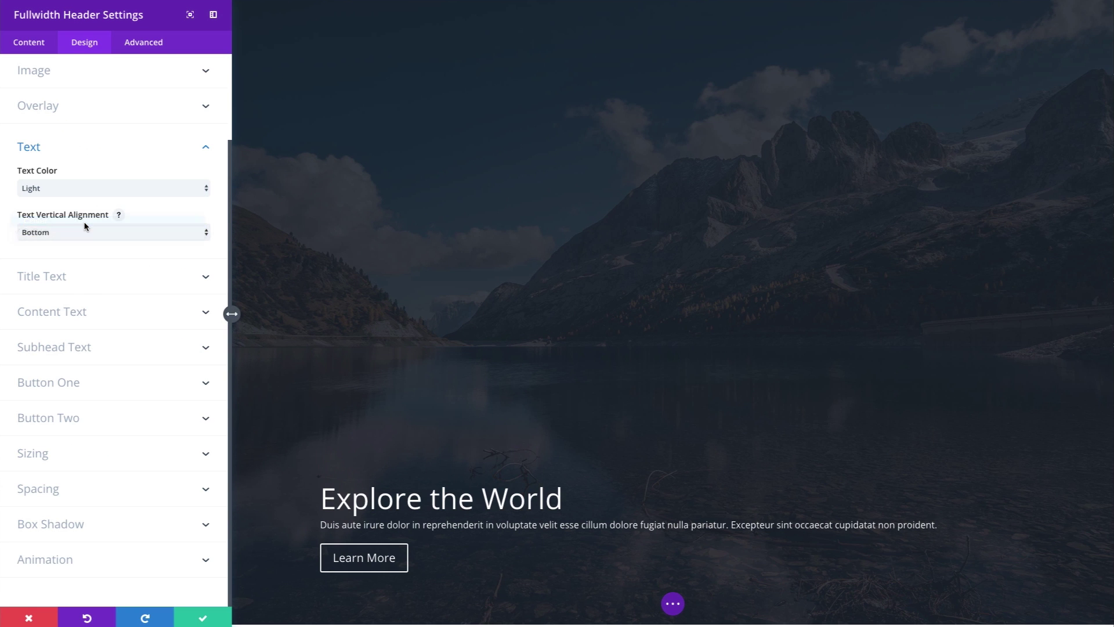
- Set the header title's font to Oswald with bold and all-caps styling
click(74, 284)
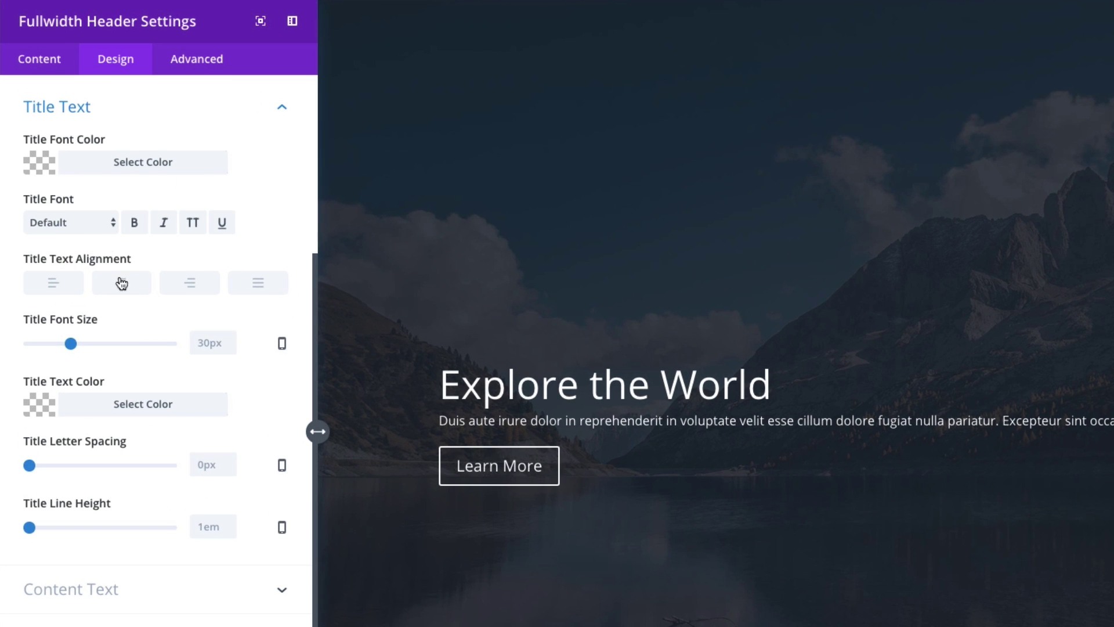
click(95, 229)
scroll(90, 453, down, 10)
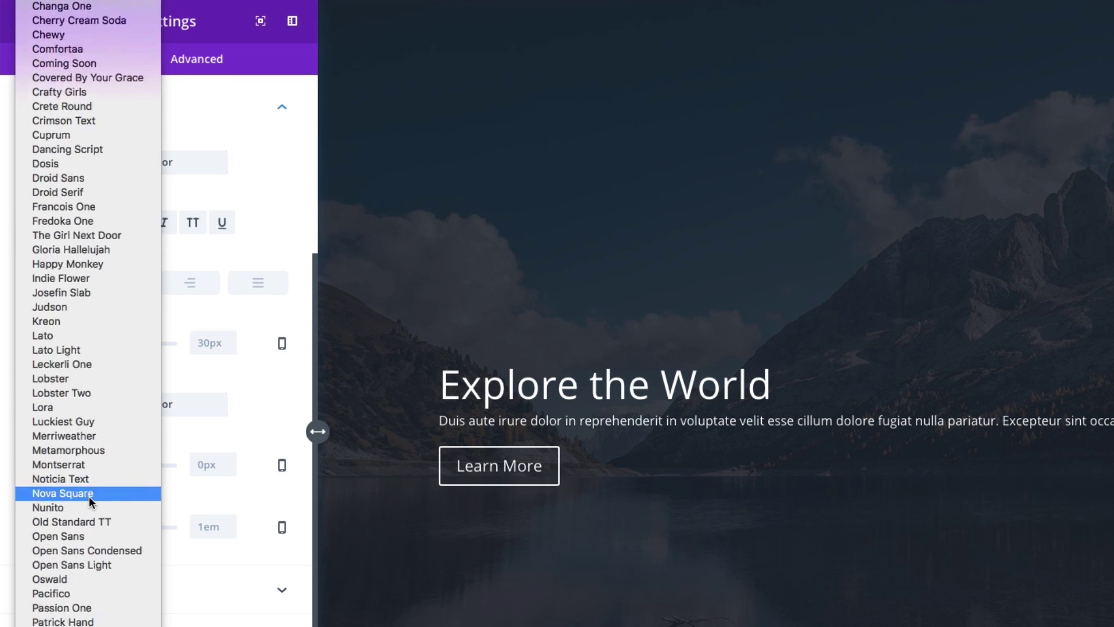
click(83, 494)
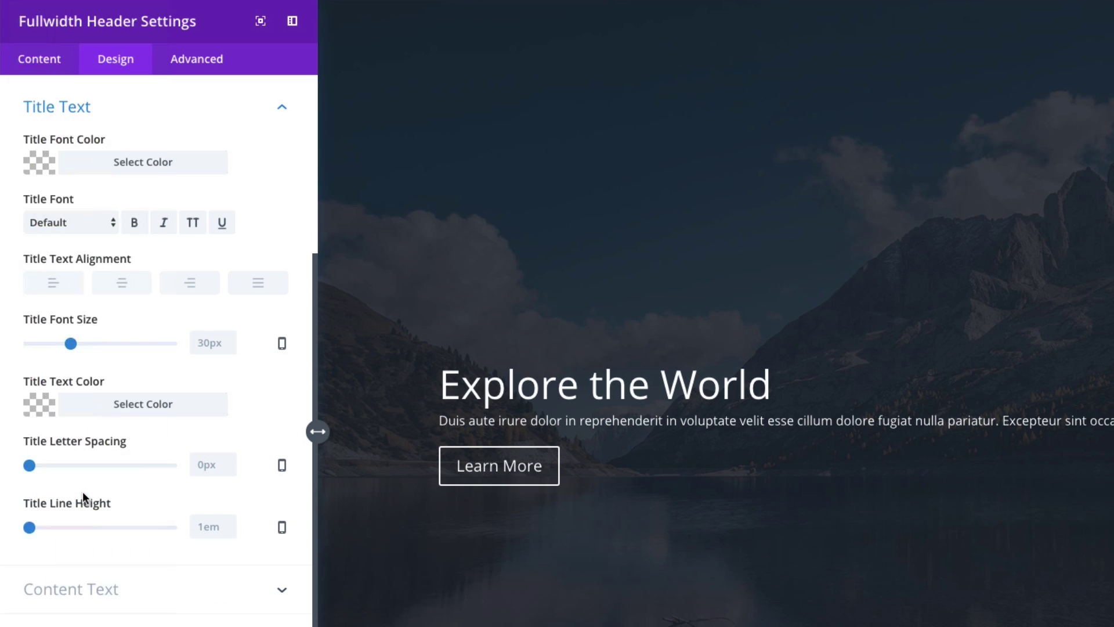
click(134, 226)
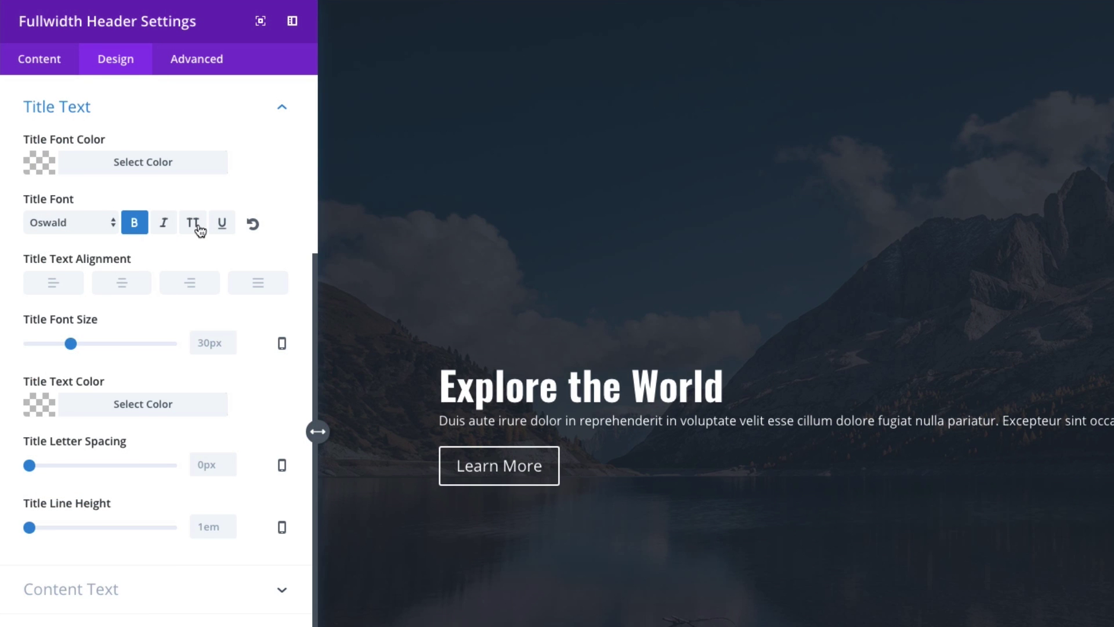
click(194, 225)
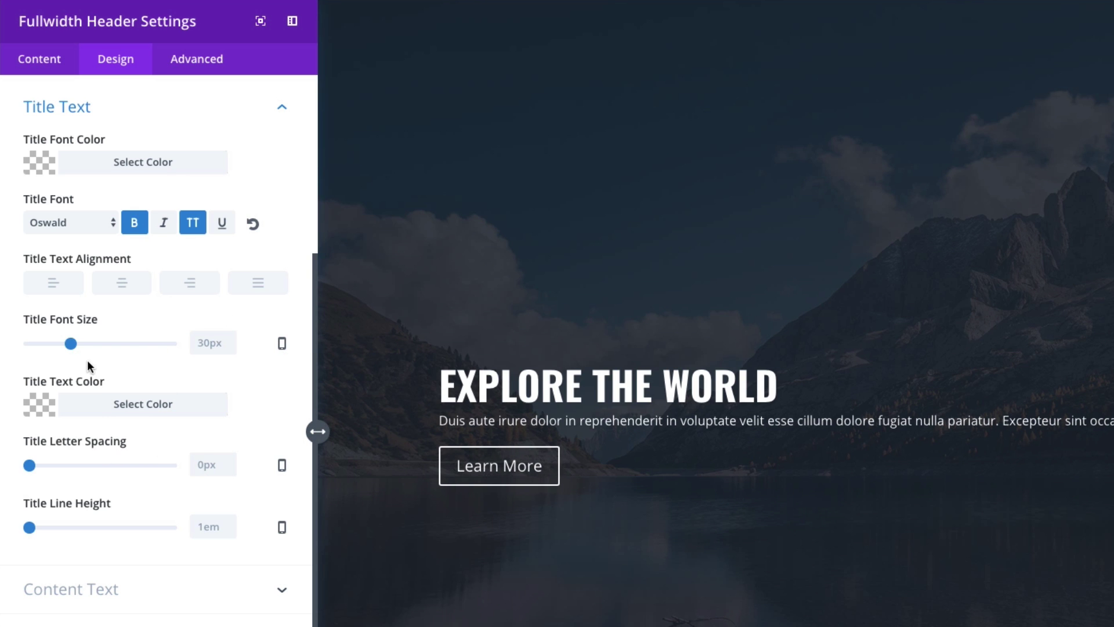
- Set the title font size to 80px on desktop and preview the title at tablet and smartphone widths
drag(71, 343, 143, 344)
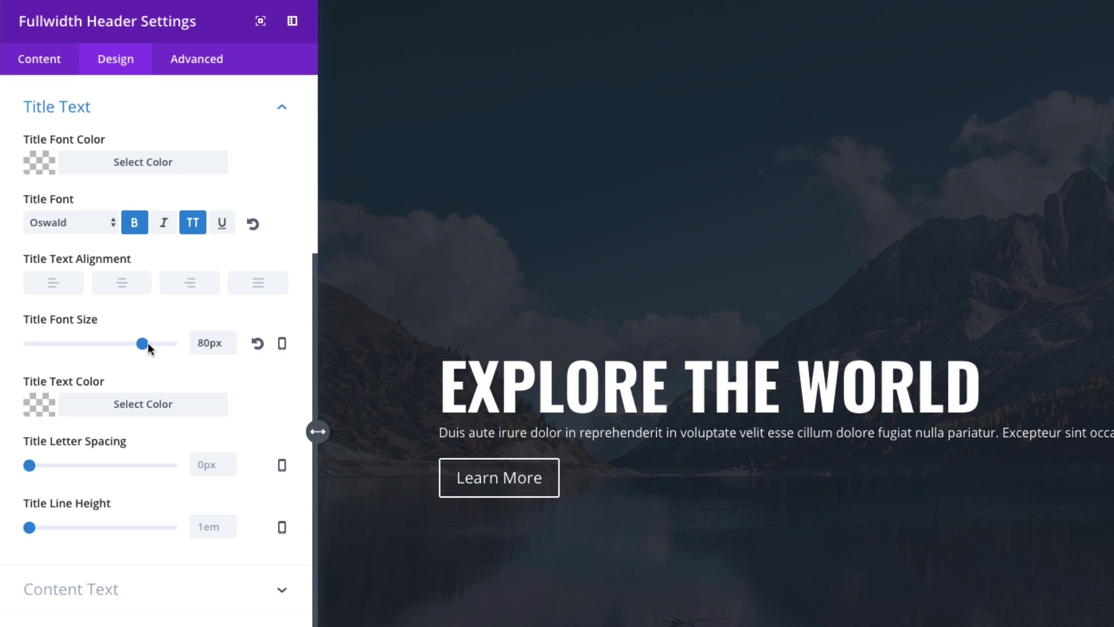
click(282, 344)
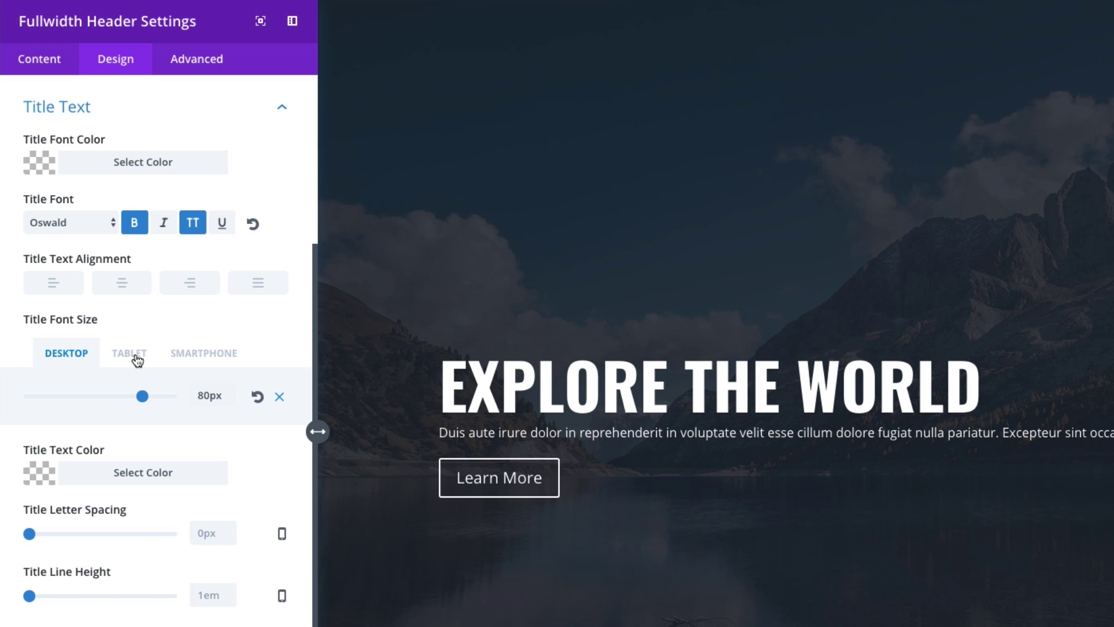
click(118, 352)
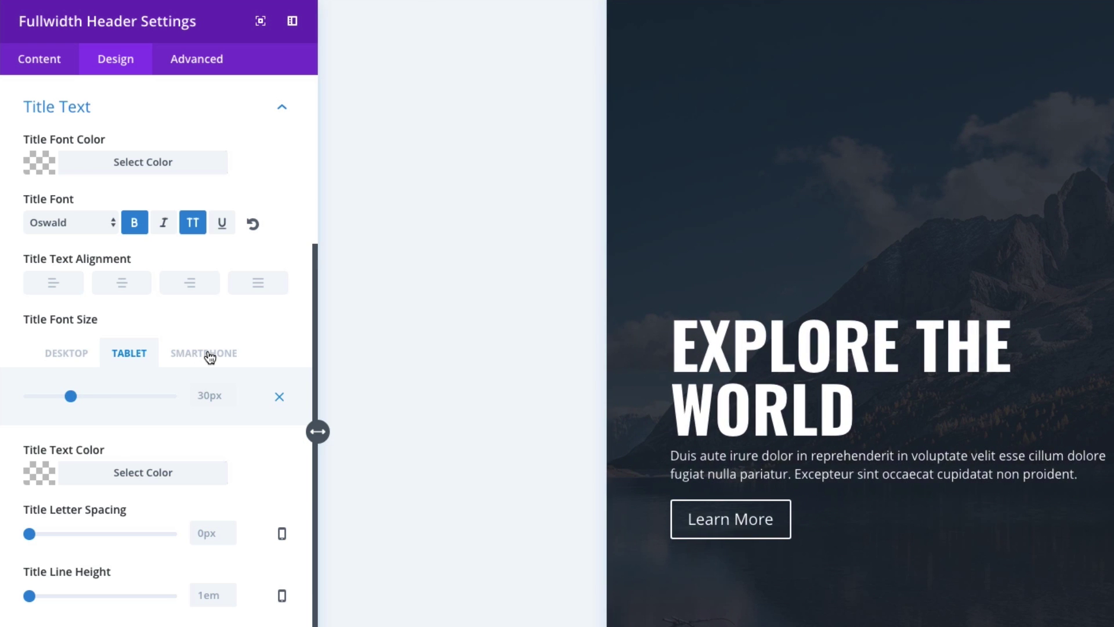
click(206, 356)
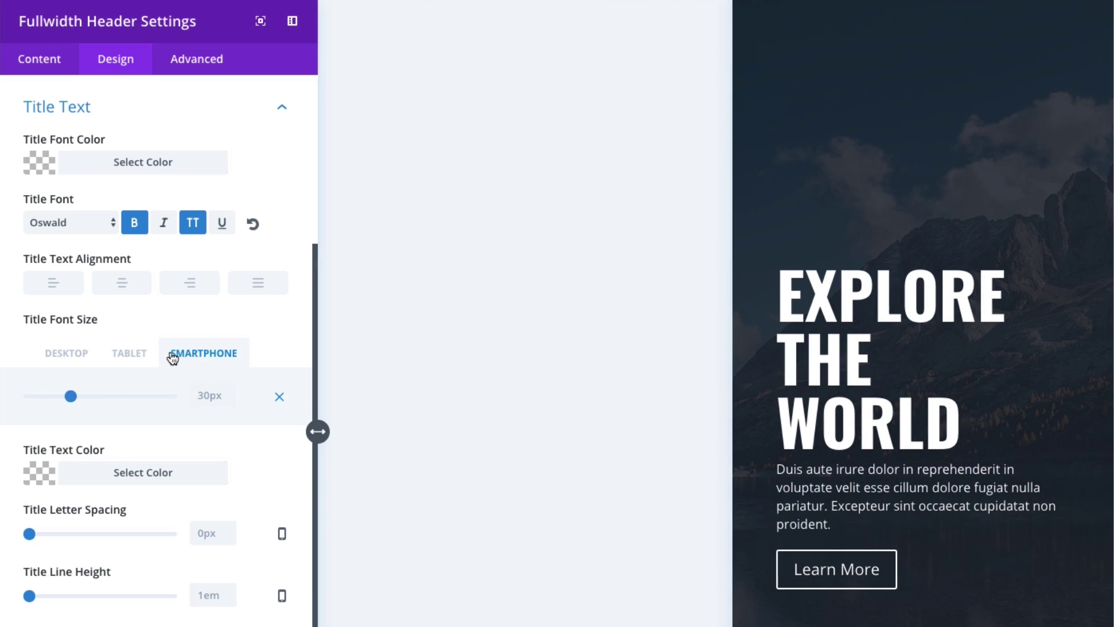
click(129, 353)
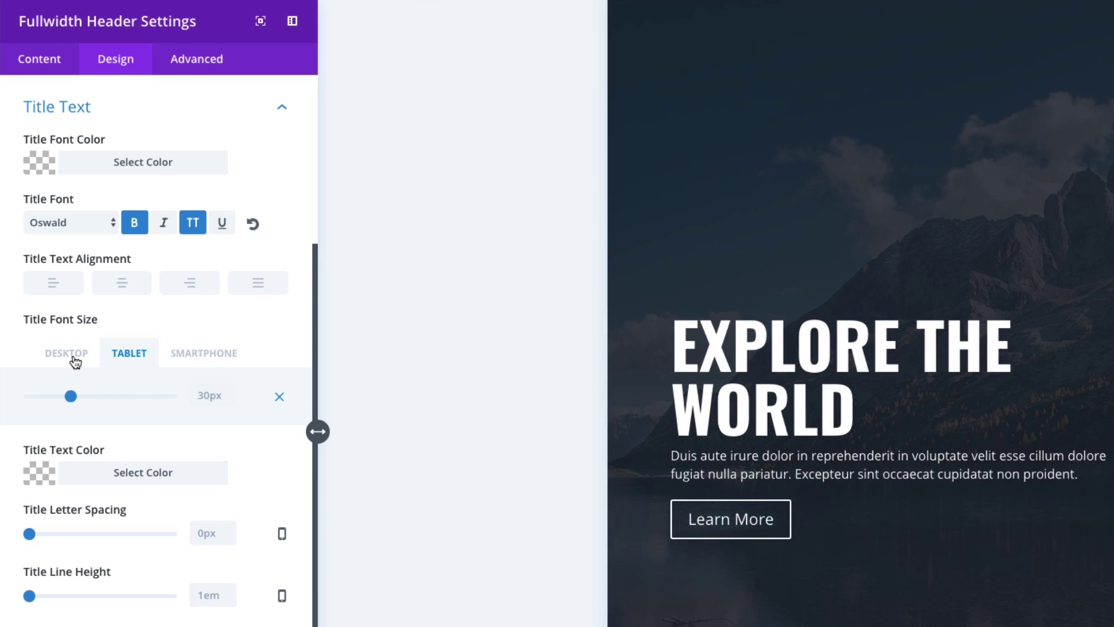
click(74, 357)
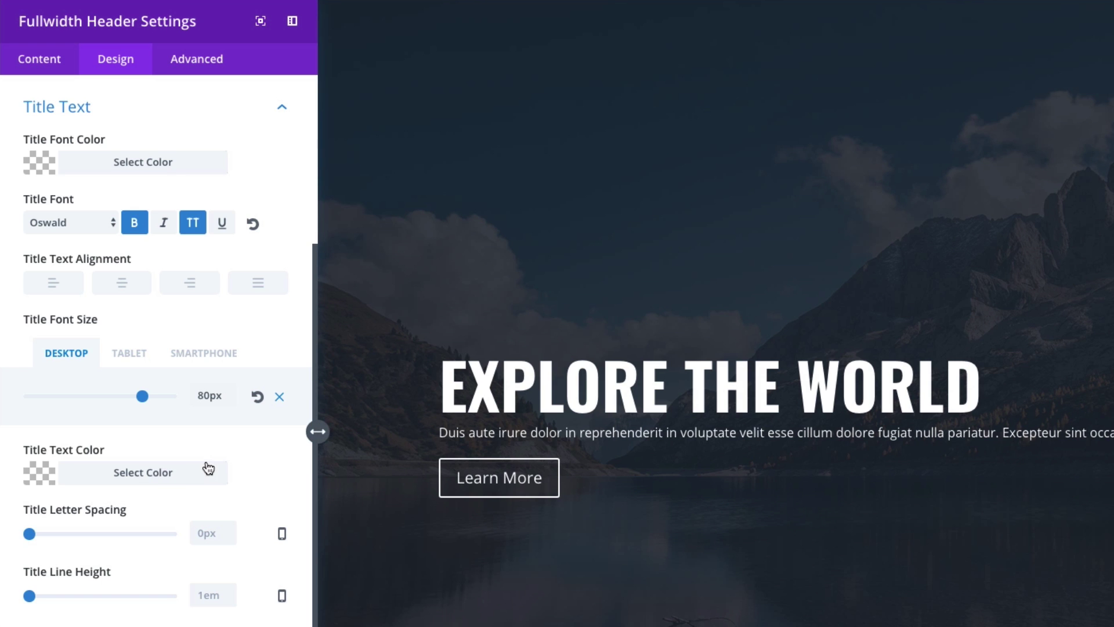
- Set the header title's line height to 1.3em
scroll(156, 510, down, 2)
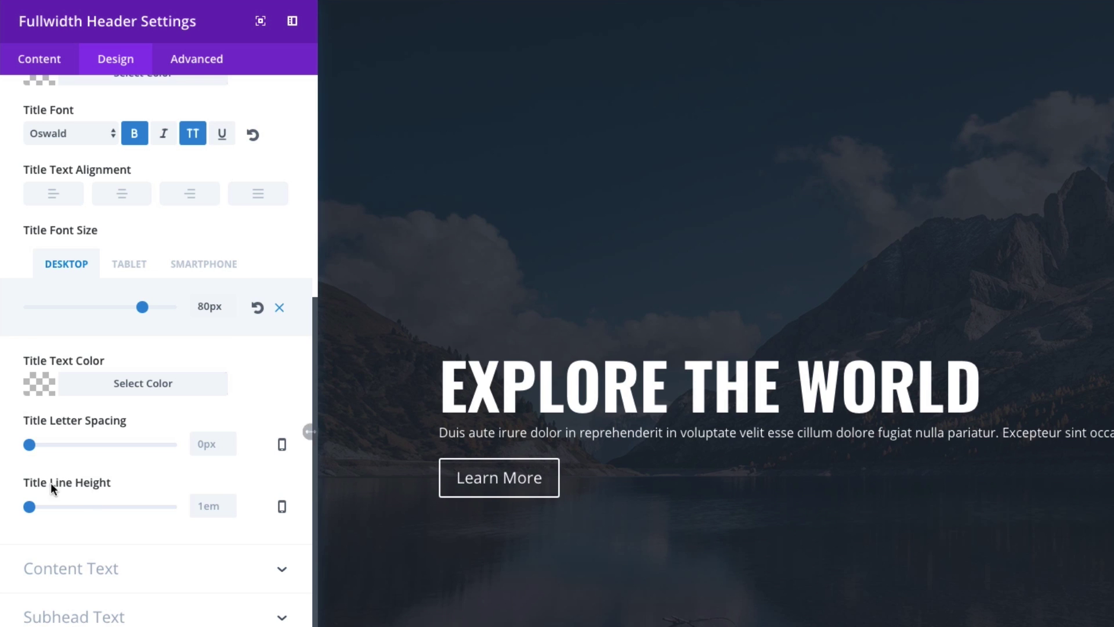
drag(30, 503, 51, 502)
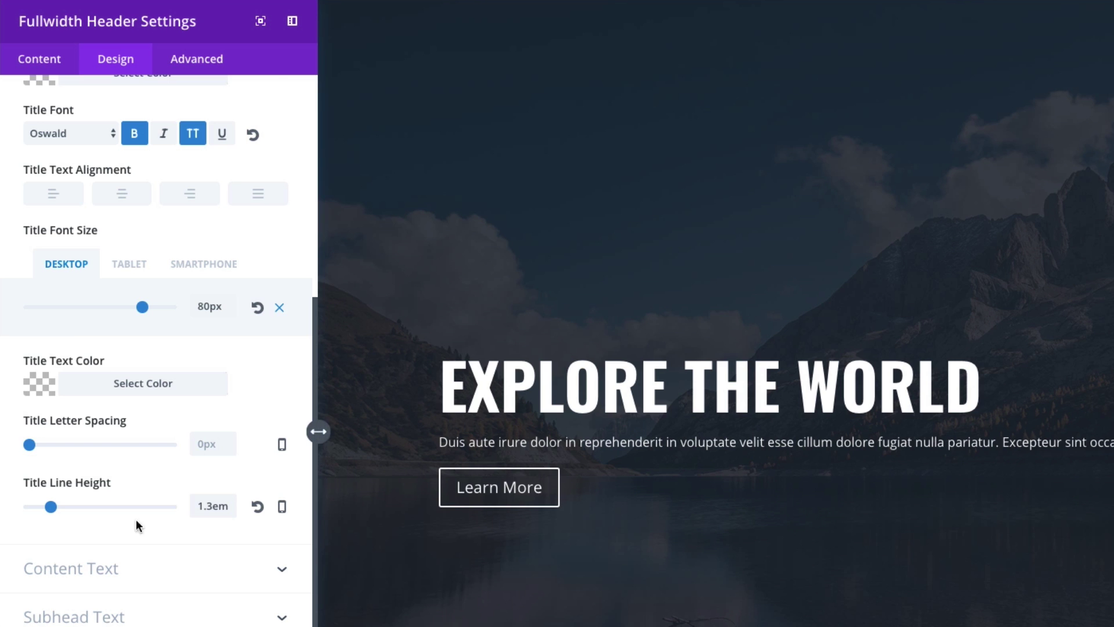
- Examine the design options for the content text and the header's title, subheading, button and content fields
click(126, 580)
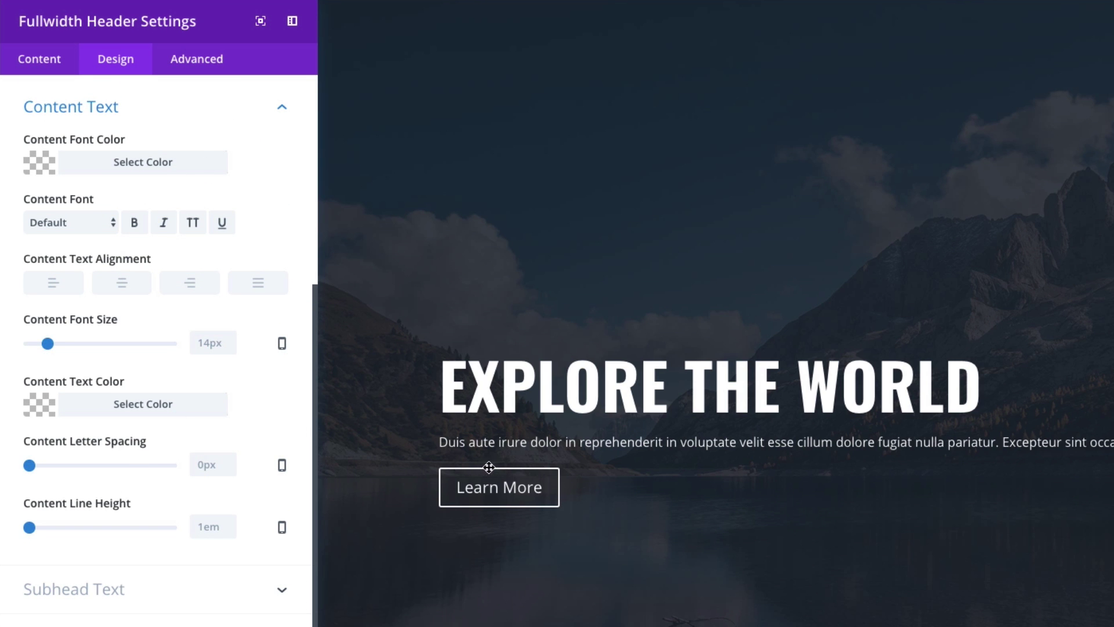
click(39, 68)
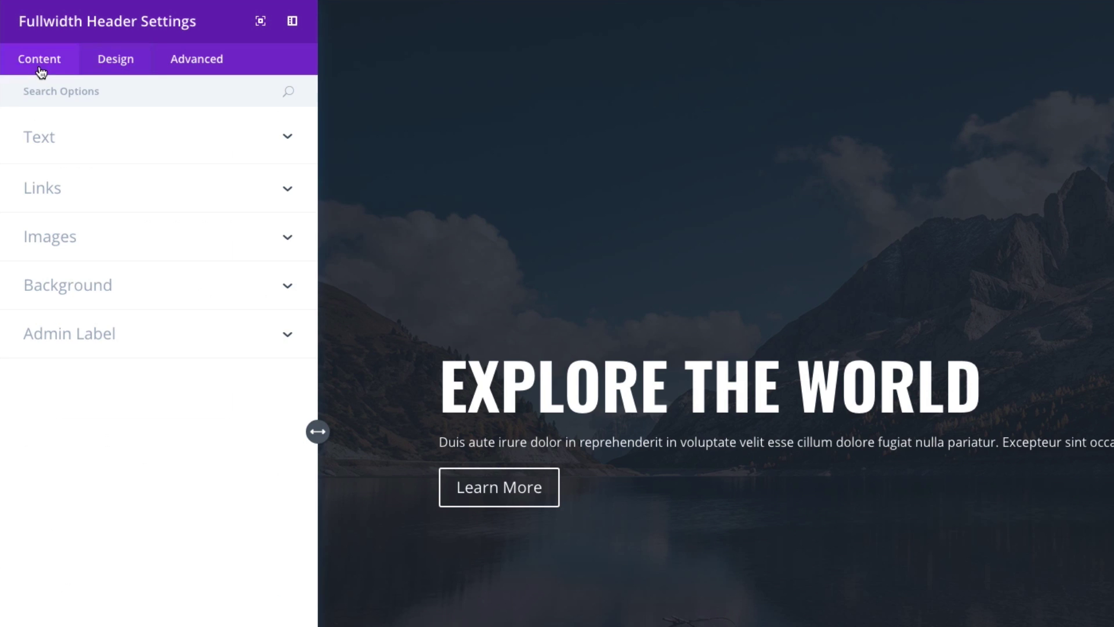
click(66, 146)
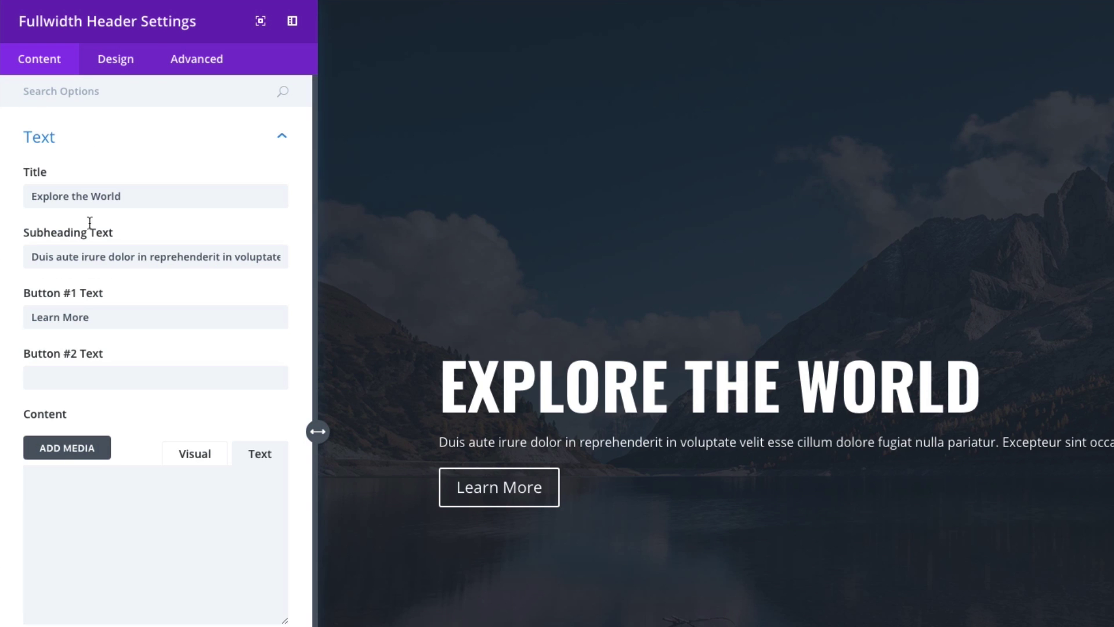
click(168, 518)
click(122, 65)
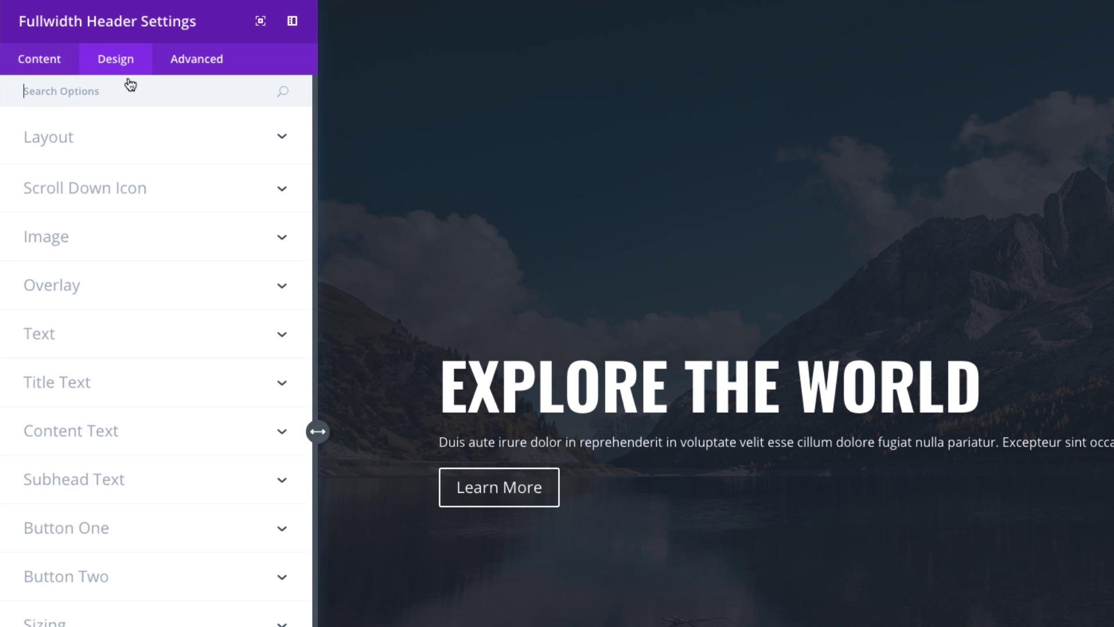
click(105, 443)
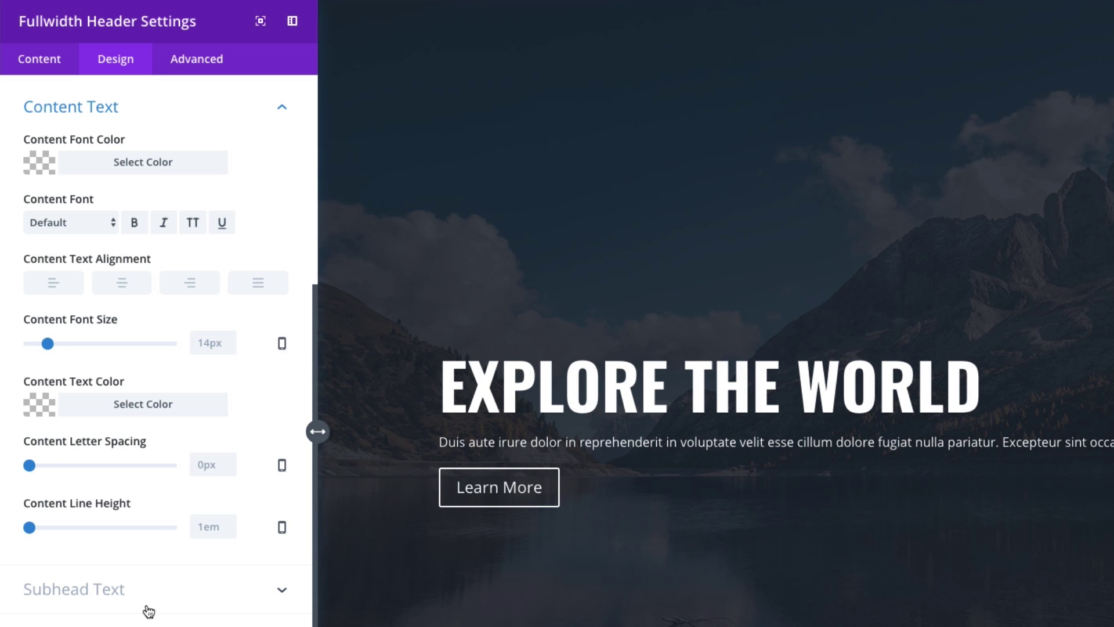
- Set the subhead font to Oswald and its font size to 20px
click(106, 598)
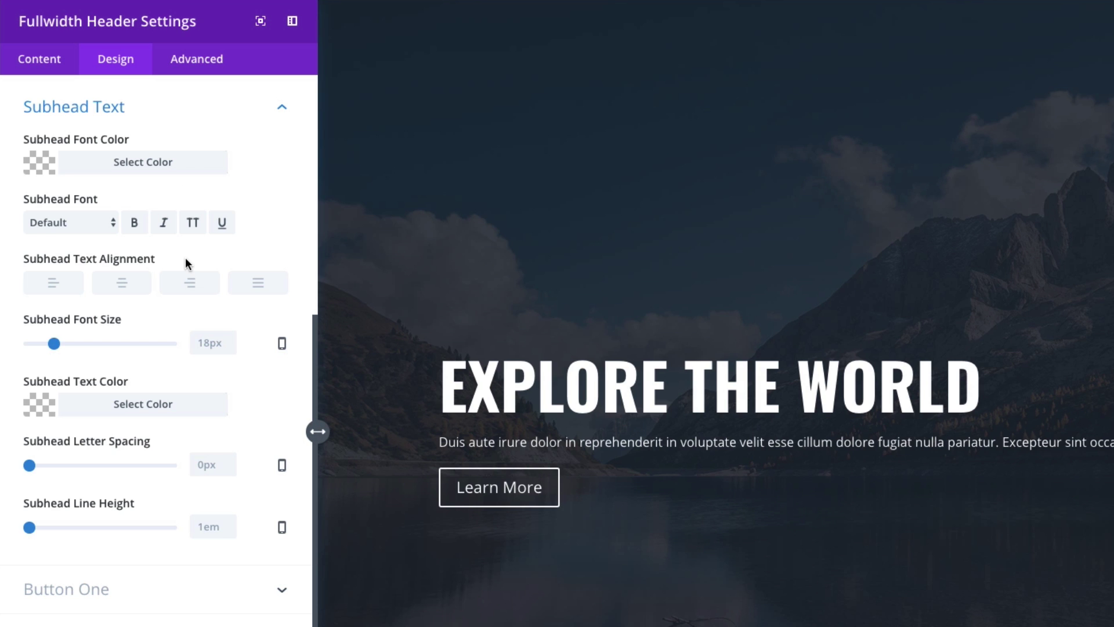
click(72, 226)
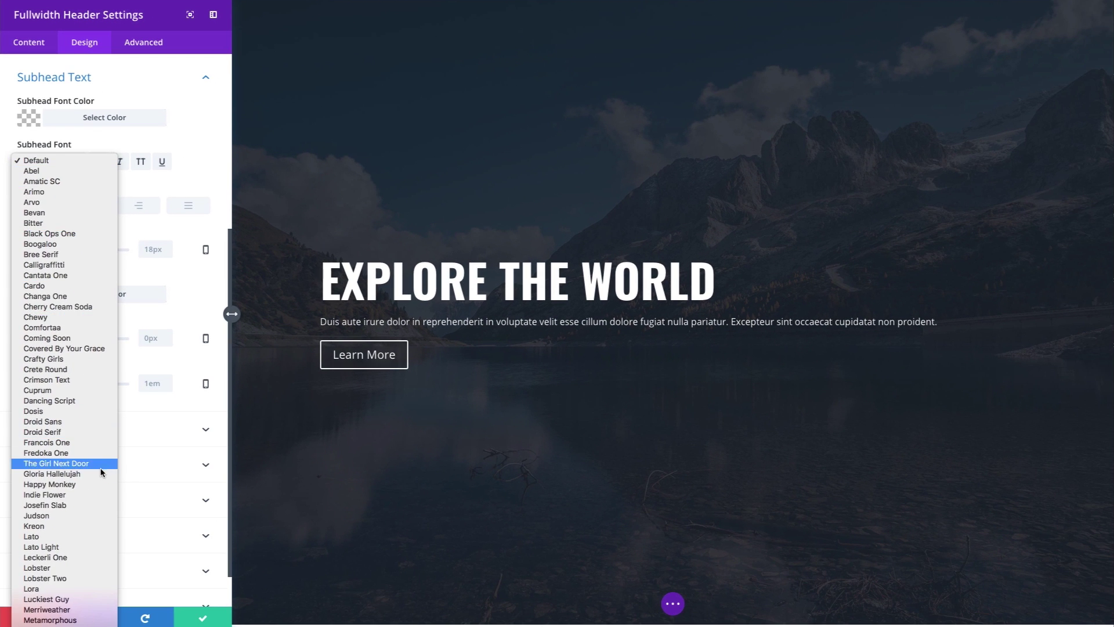
scroll(135, 626, down, 5)
scroll(100, 475, down, 2)
click(96, 364)
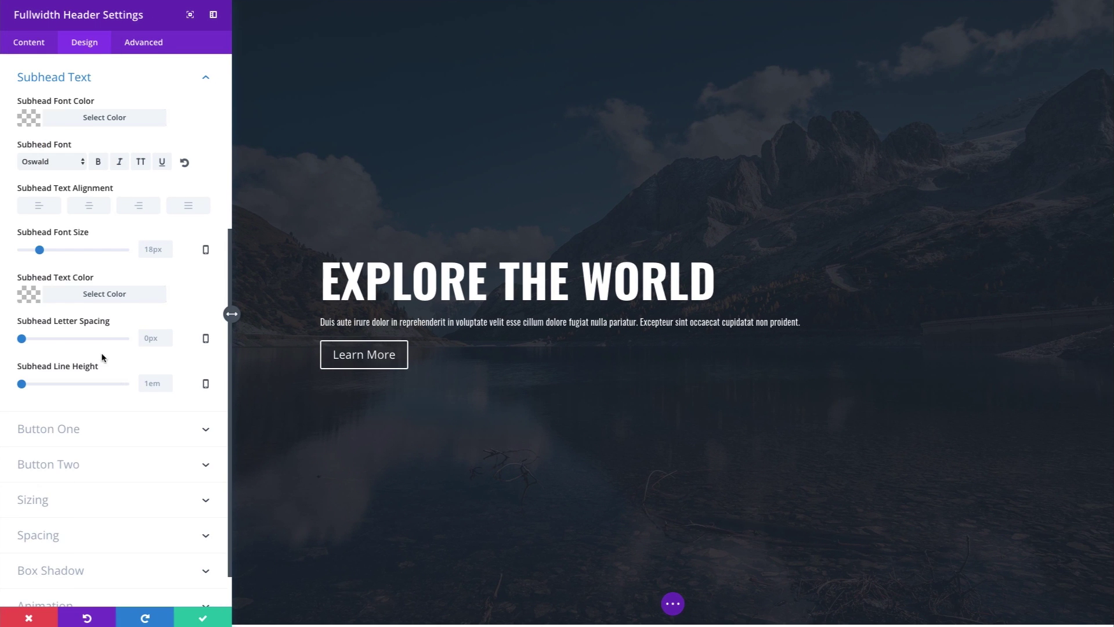
drag(40, 251, 41, 252)
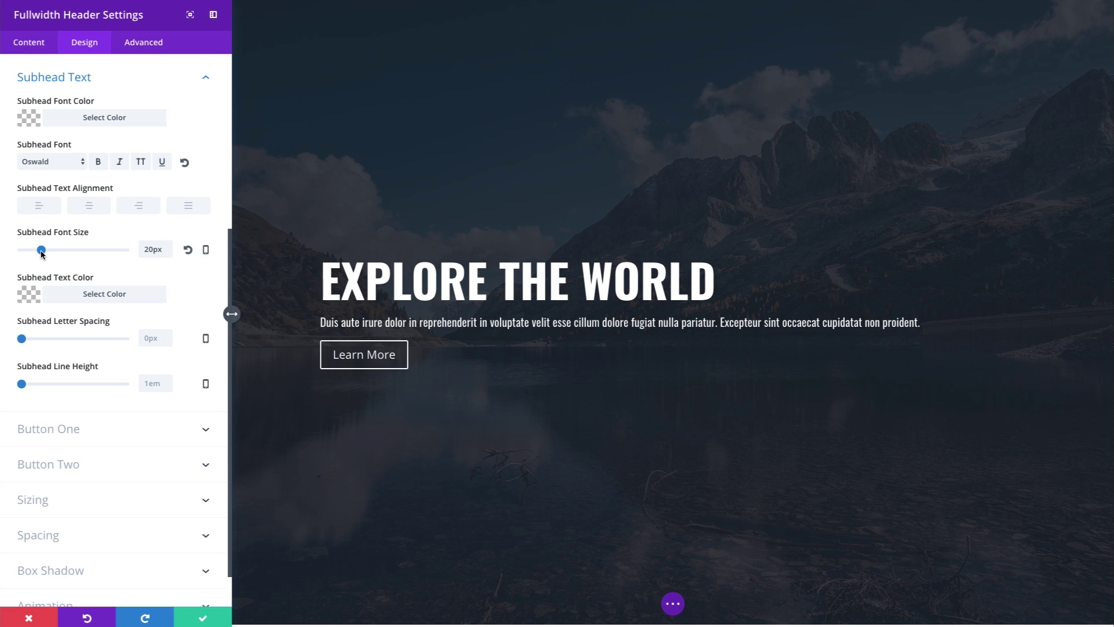
- Set the subhead line height to 1.7em
scroll(91, 337, down, 1)
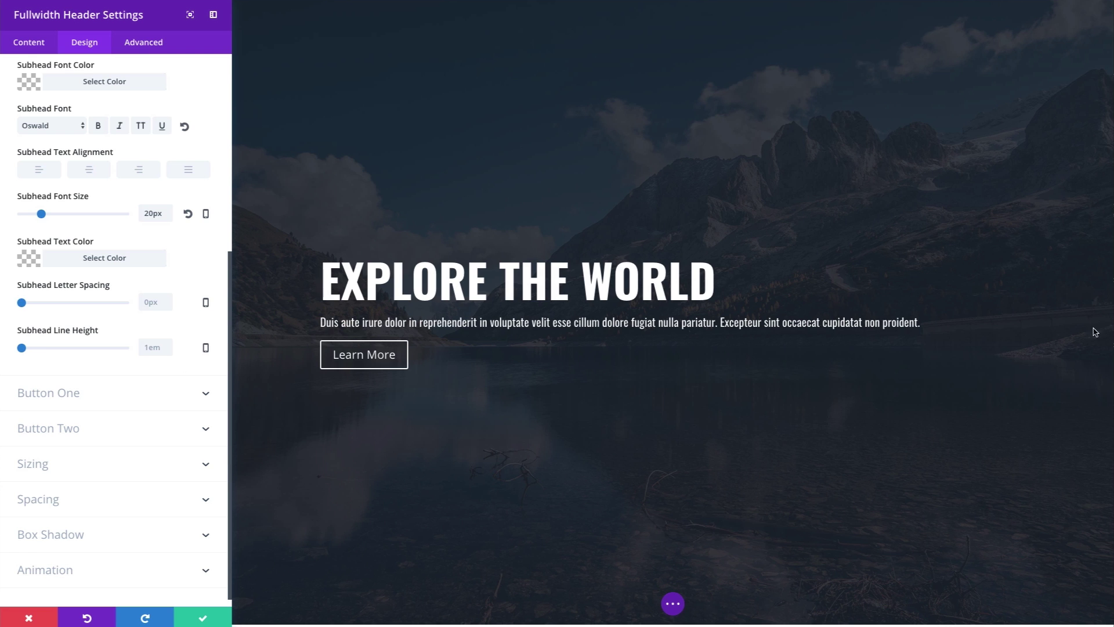
drag(22, 348, 58, 349)
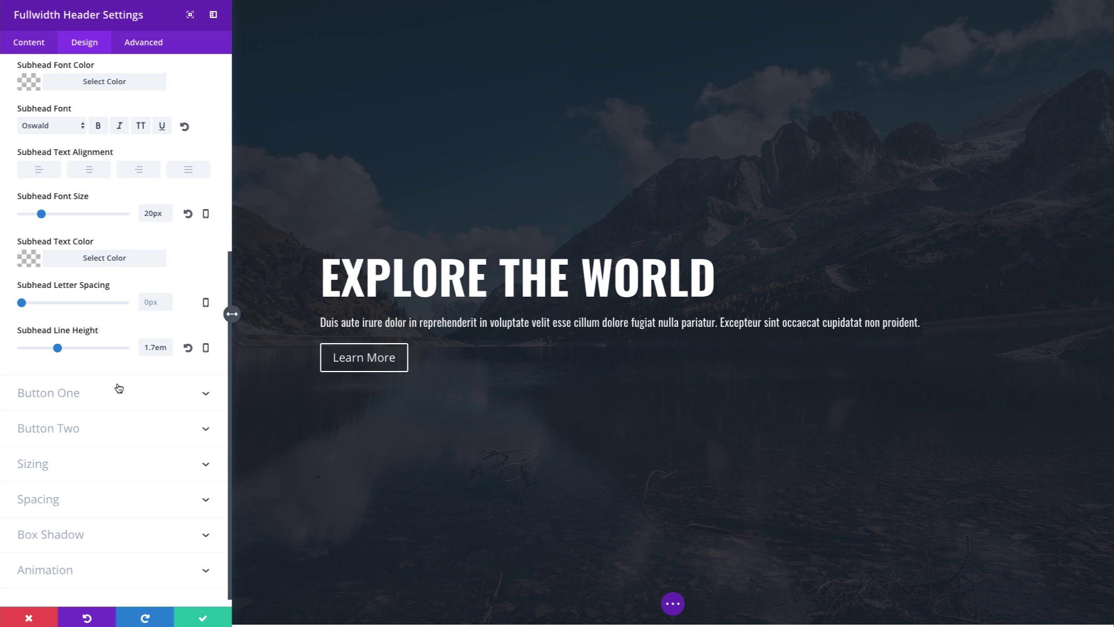
- Set the header's Button #1 URL to # and check the Button #1 text
click(97, 393)
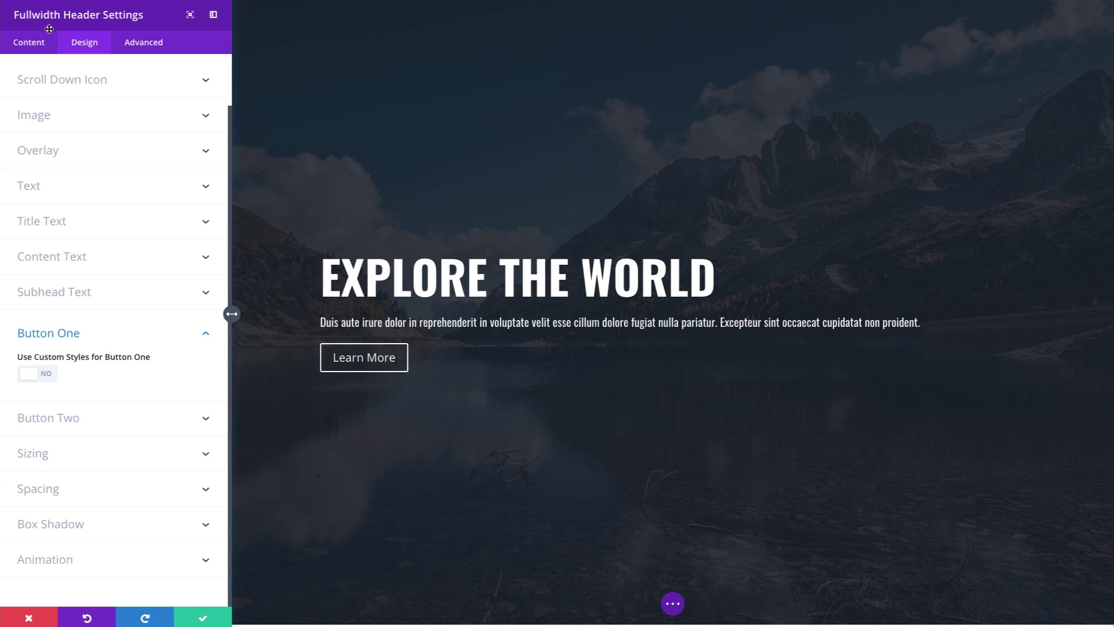
click(30, 42)
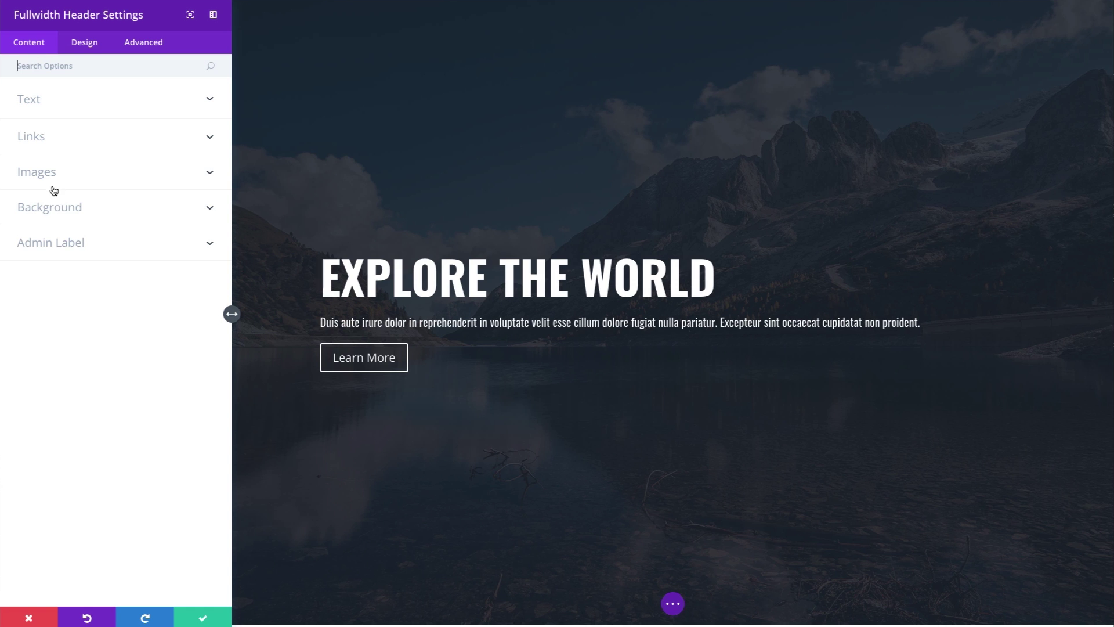
click(52, 142)
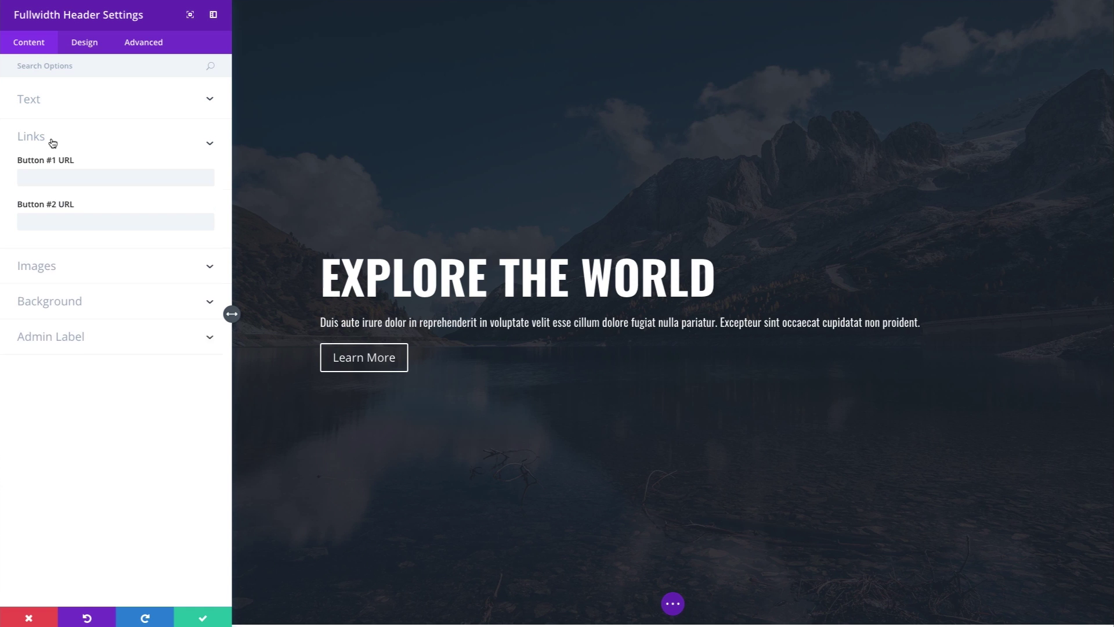
click(112, 184)
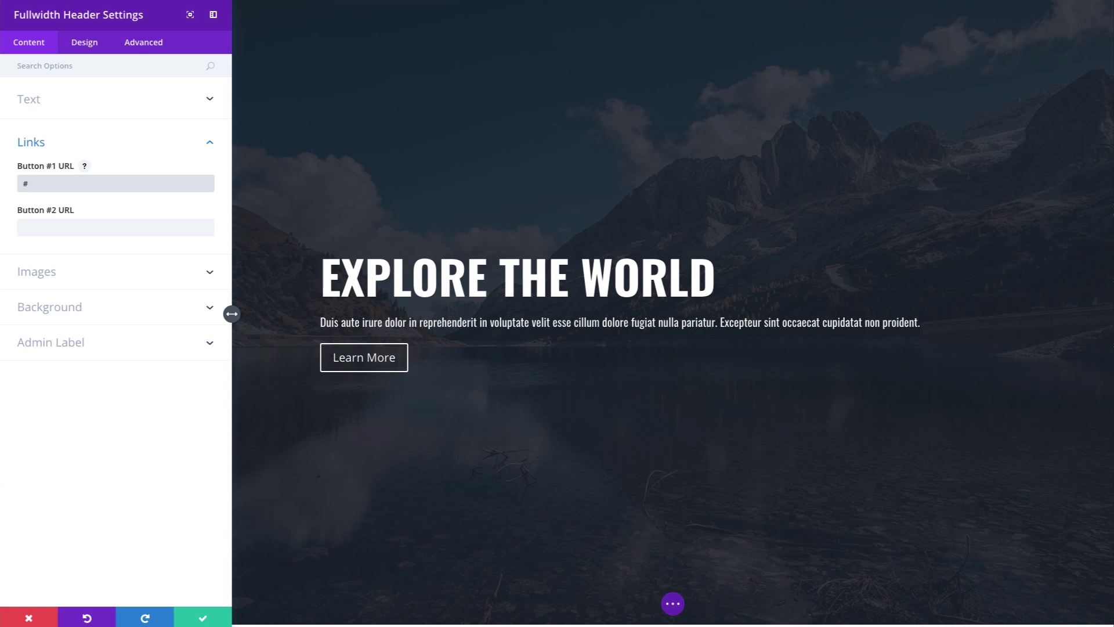
click(45, 100)
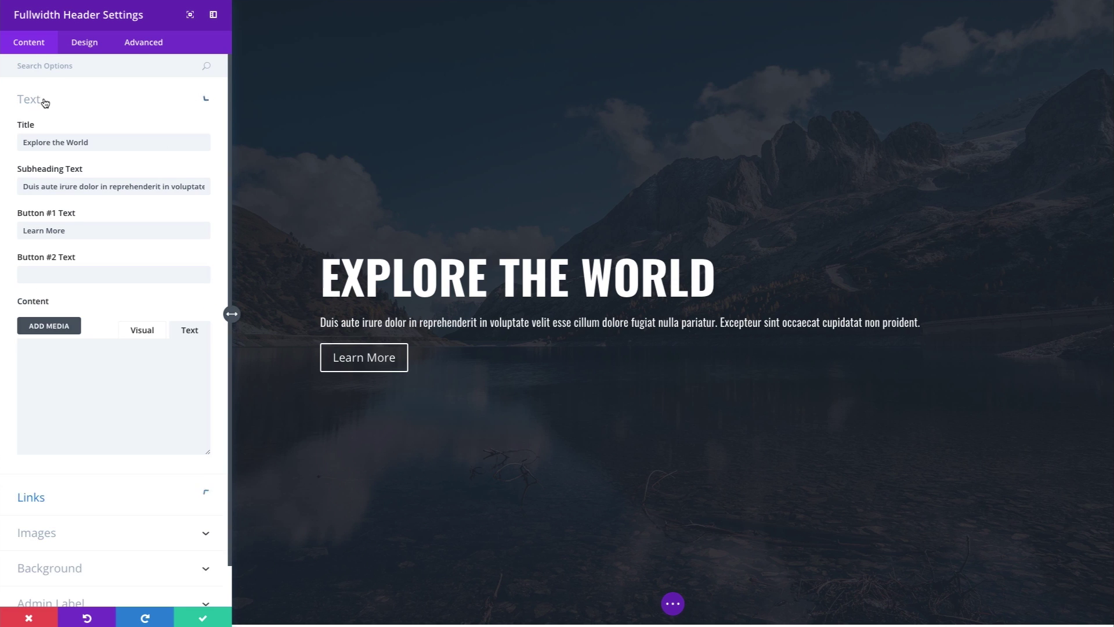
drag(76, 230, 10, 229)
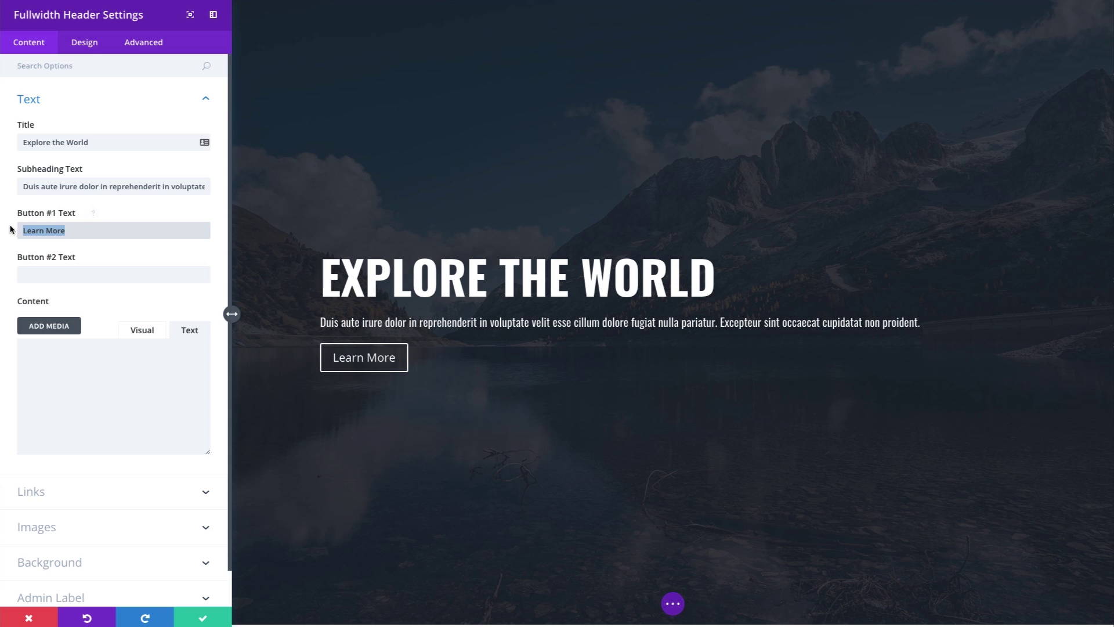
- Enable custom styles for Button One and set its letter spacing to 4px
click(86, 44)
click(101, 393)
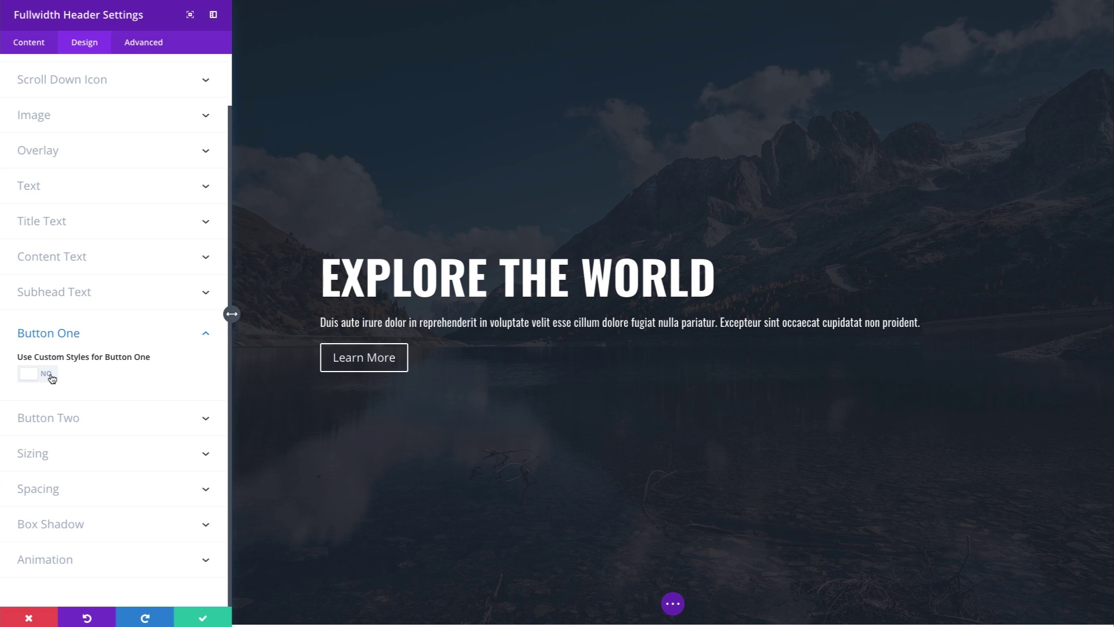
click(49, 378)
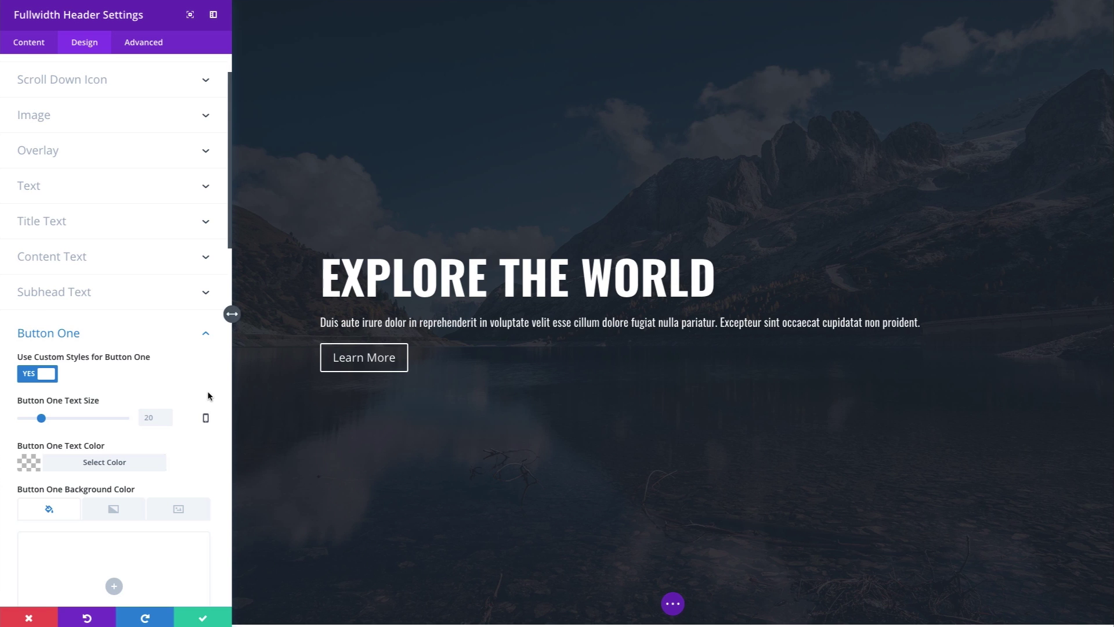
scroll(64, 418, down, 7)
click(26, 387)
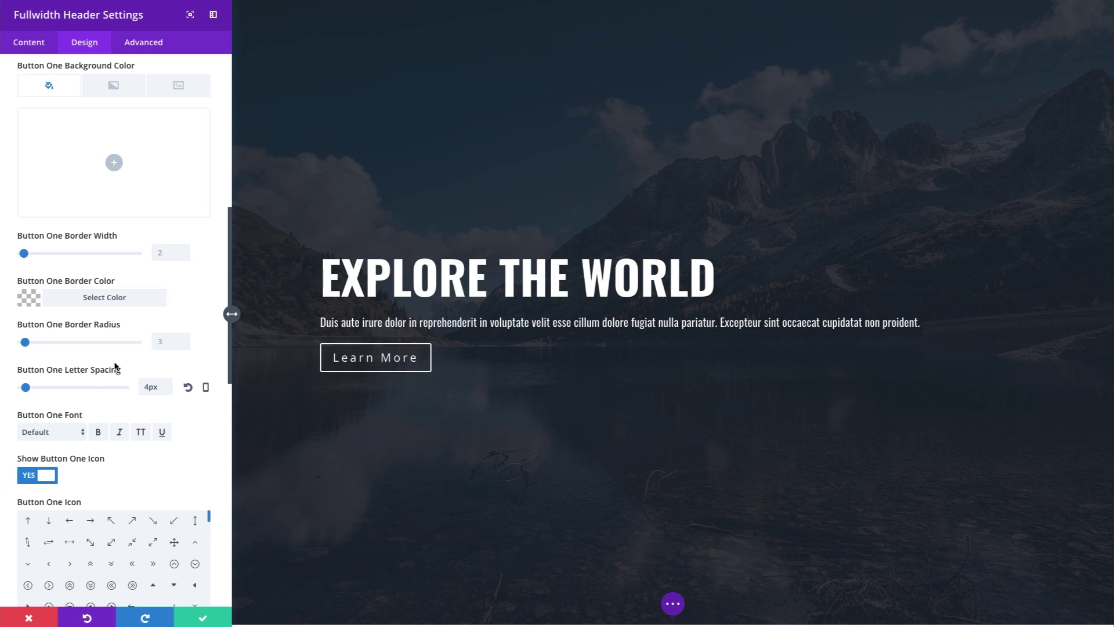
- Set the Button One font to Oswald with bold and uppercase styling
click(49, 432)
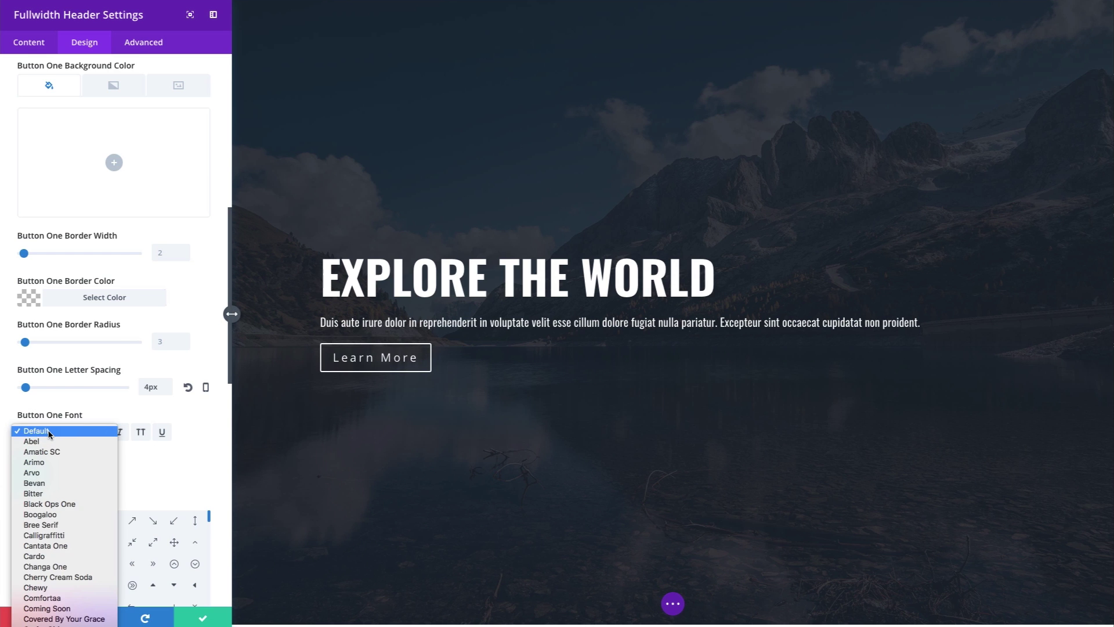
scroll(64, 510, down, 5)
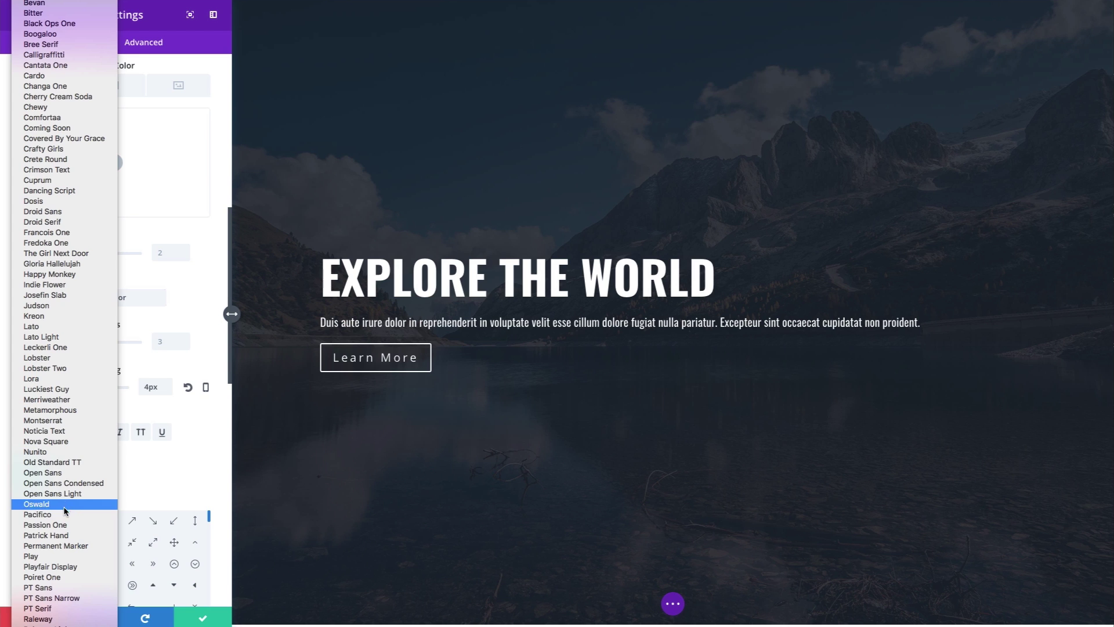
click(64, 504)
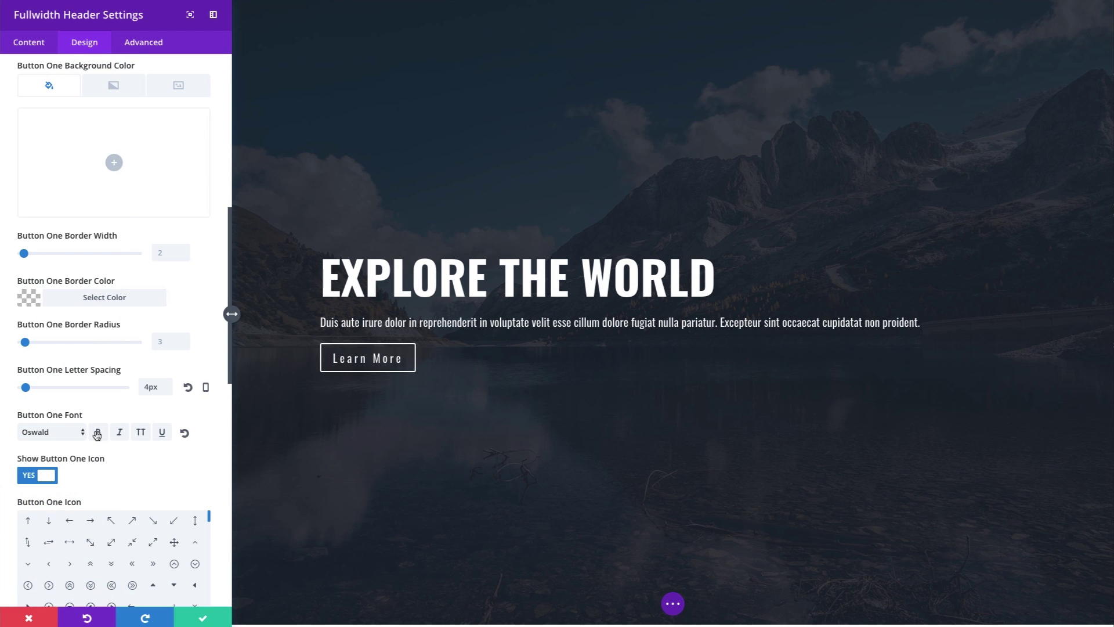
click(97, 436)
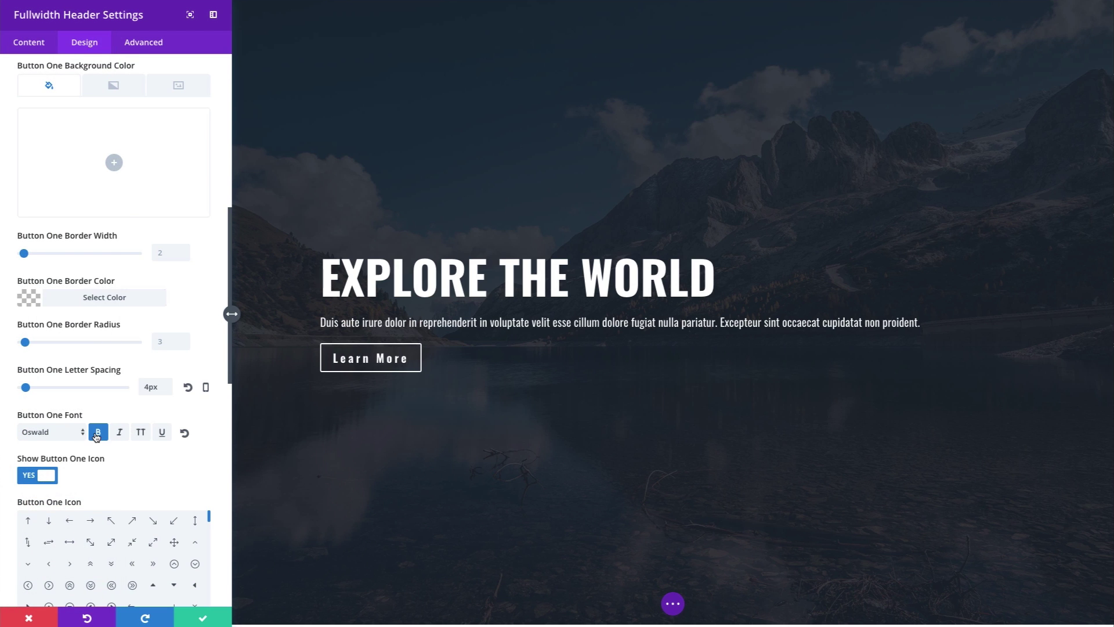
click(144, 435)
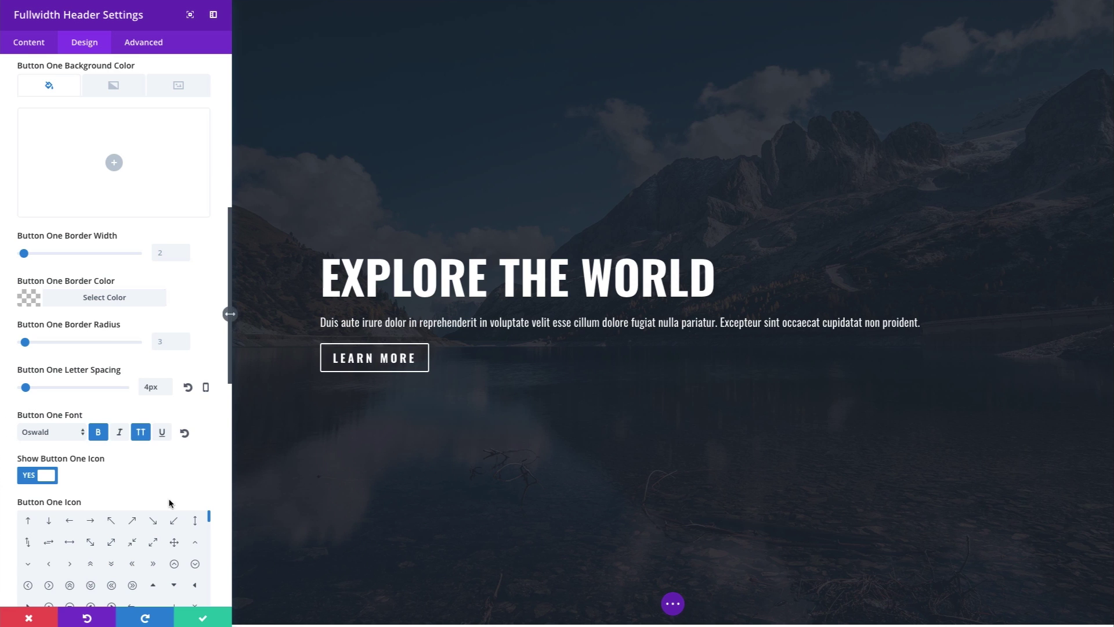
- Give Button One the right-pointing arrow icon and save the Fullwidth Header settings
scroll(162, 503, down, 1)
click(91, 516)
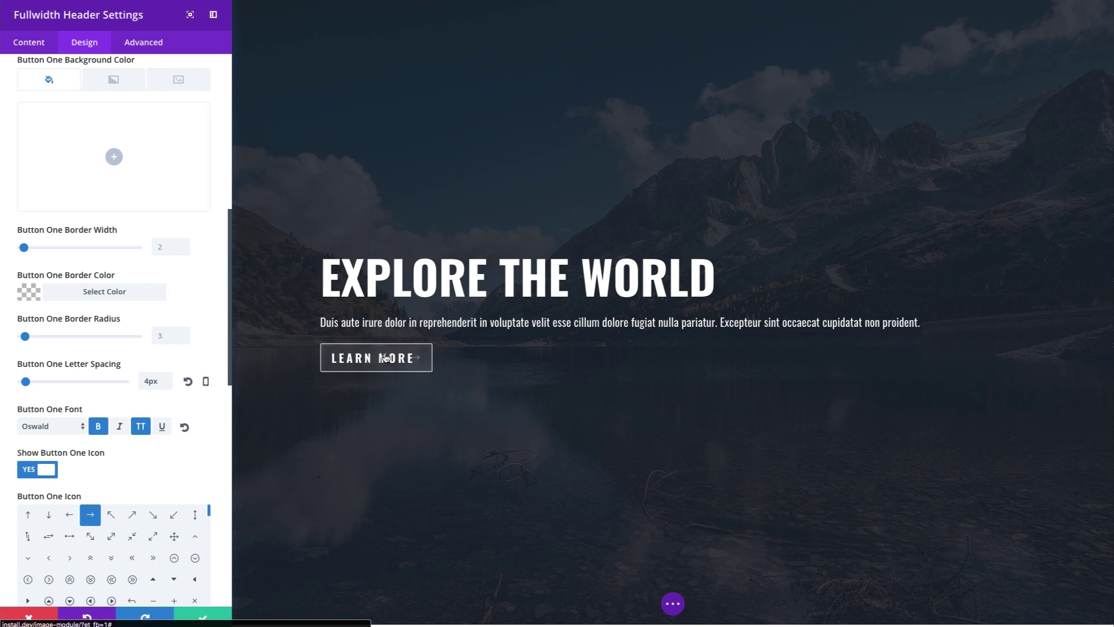
click(203, 617)
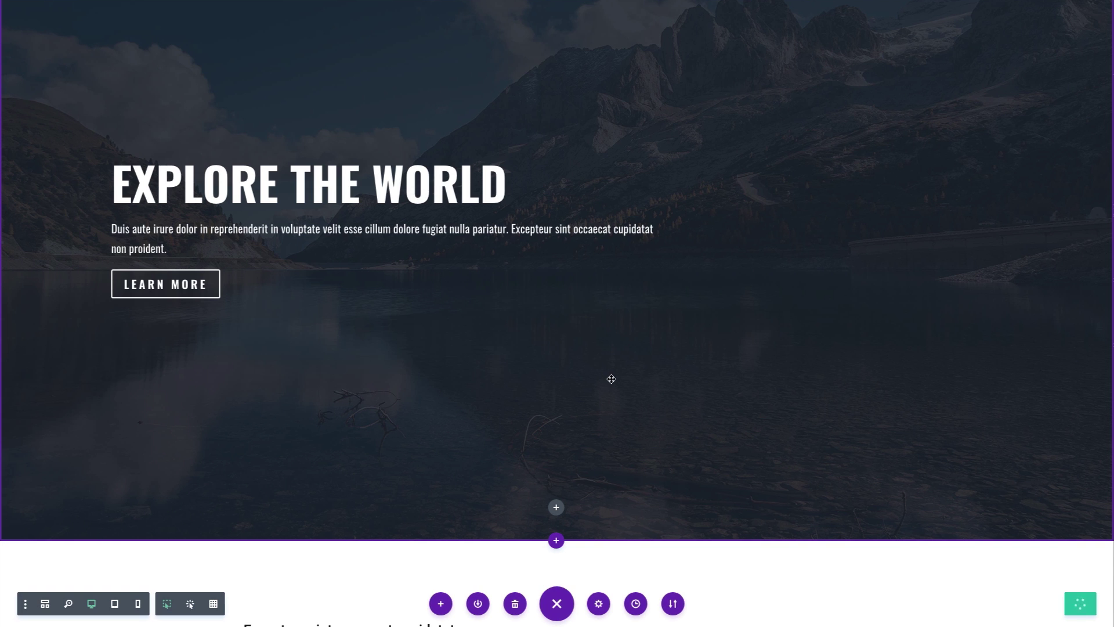
- View the page outside the visual builder and examine the hero and the section below it
right_click(251, 1)
click(263, 1)
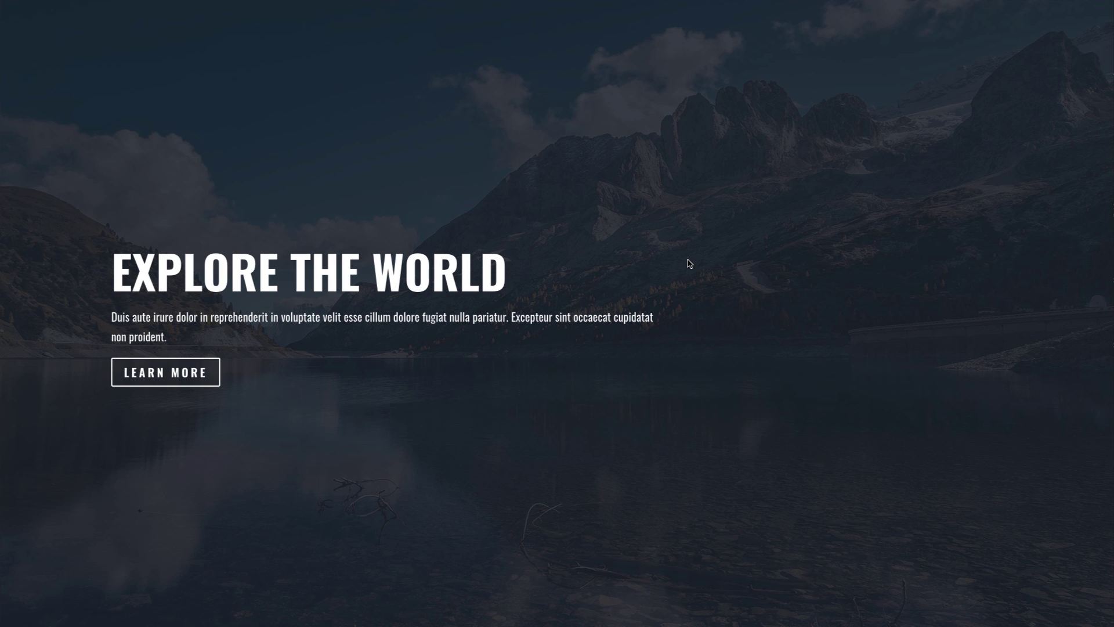
scroll(690, 264, down, 6)
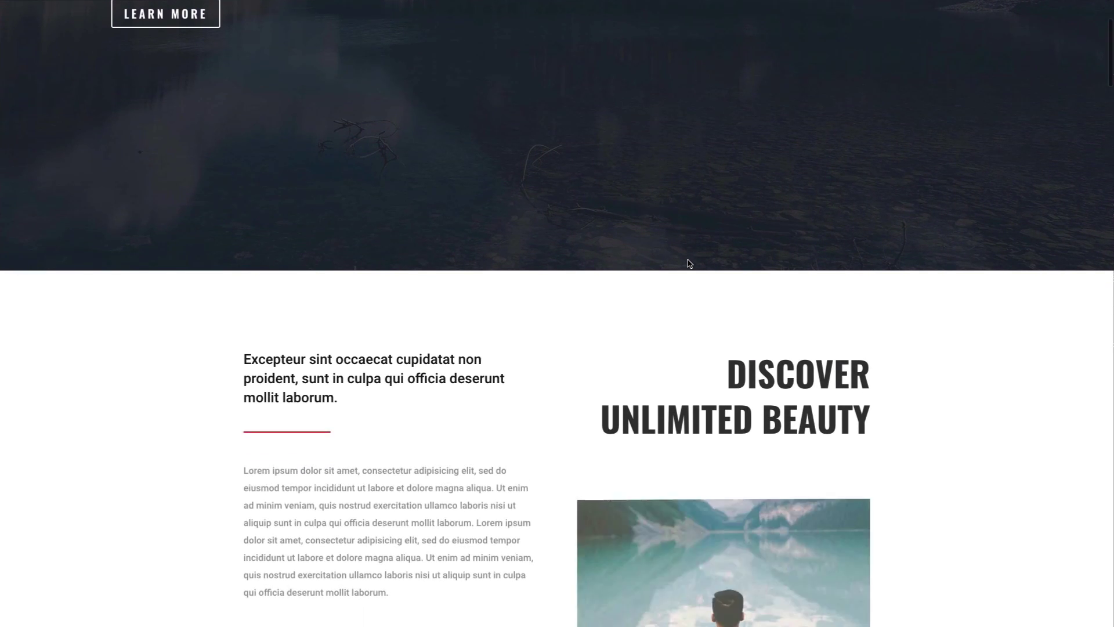
scroll(690, 264, down, 4)
scroll(690, 263, up, 10)
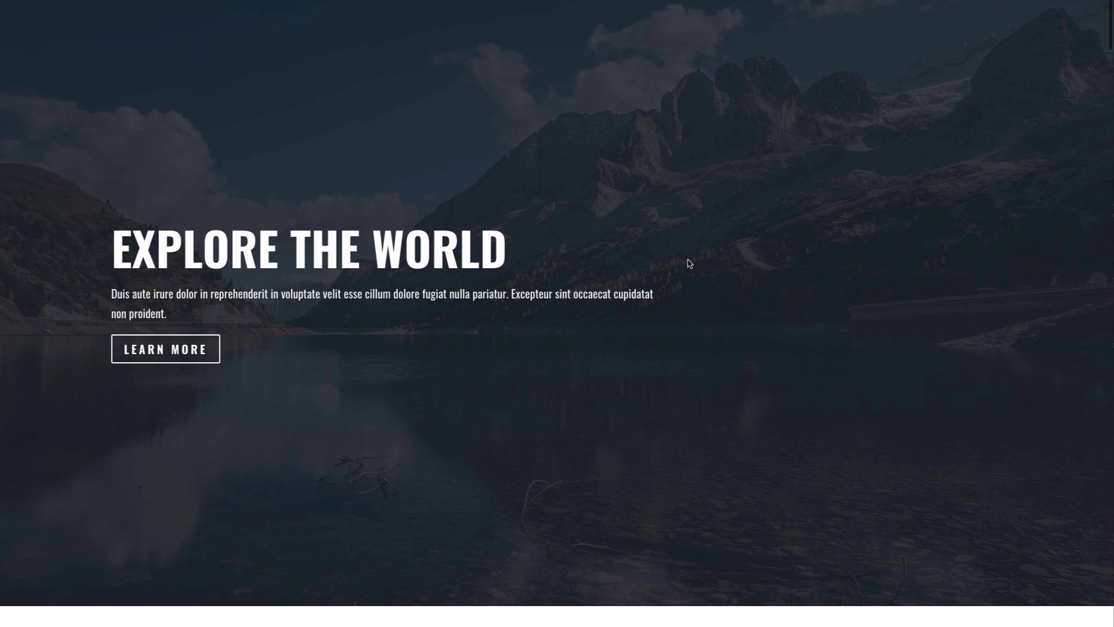